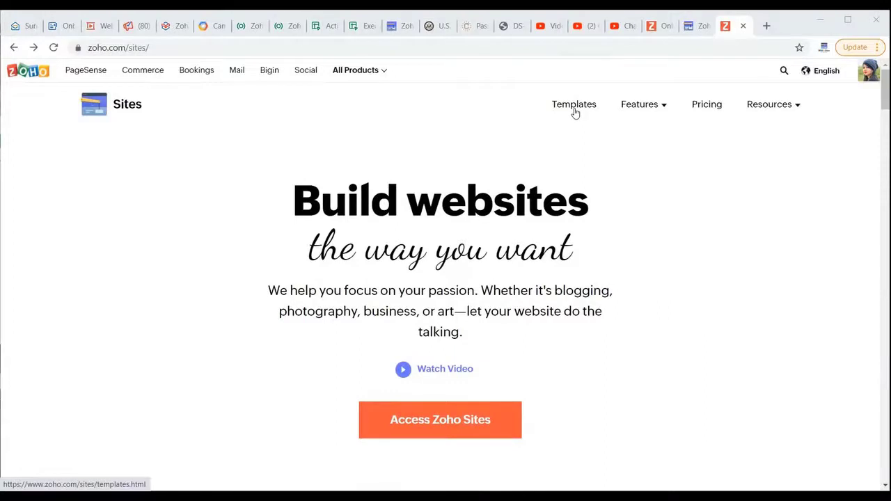
Open the Zoho Sites template gallery and filter it to the Architecture & Interior category.
left_click(575, 113)
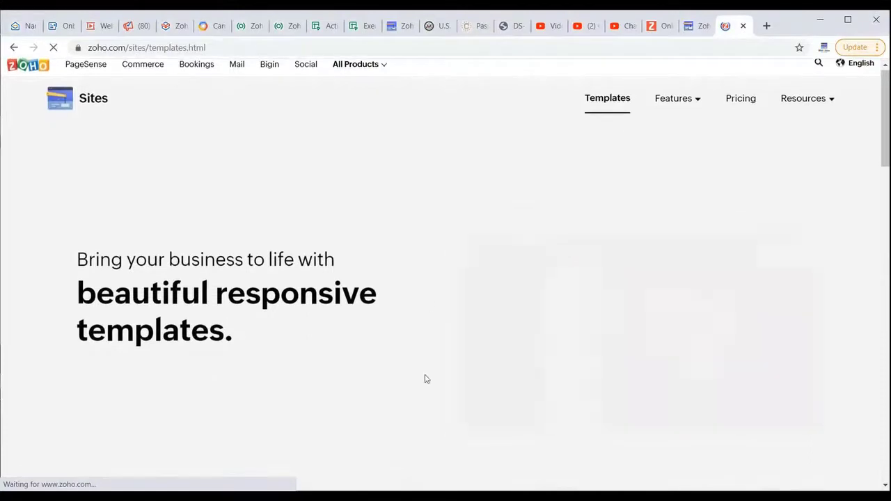
scroll(400, 329, "down", 1)
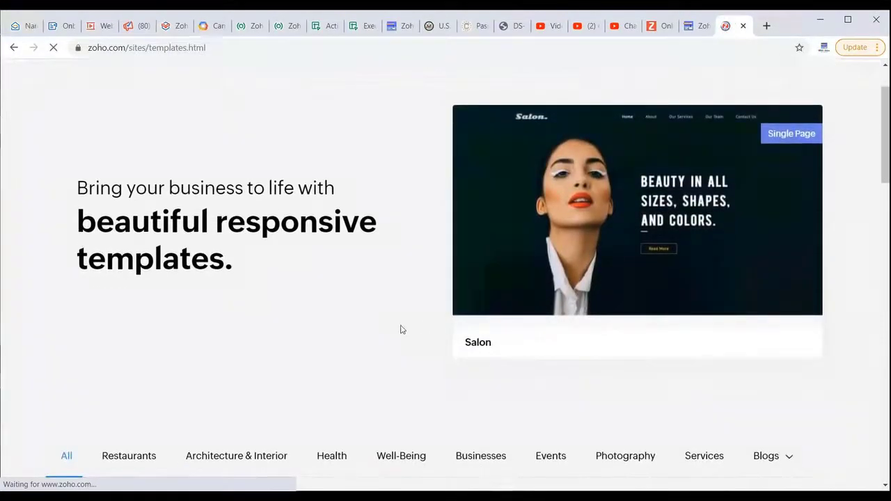
scroll(400, 329, "down", 2)
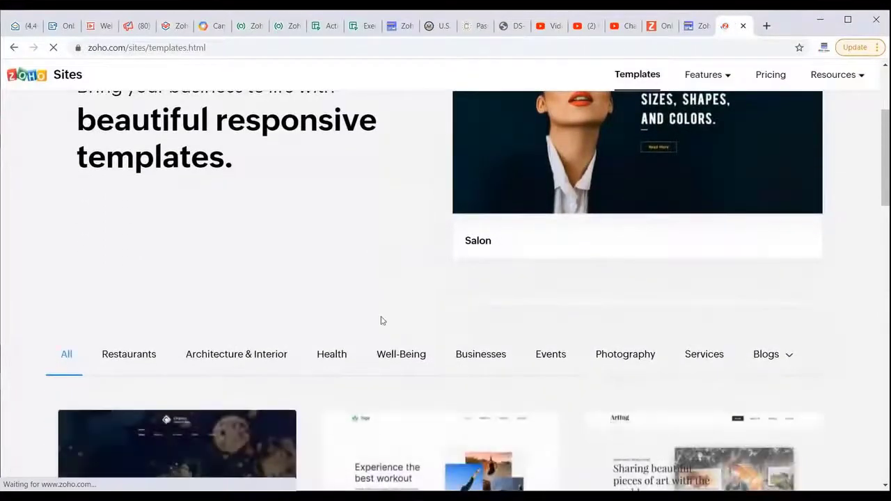
scroll(380, 321, "down", 3)
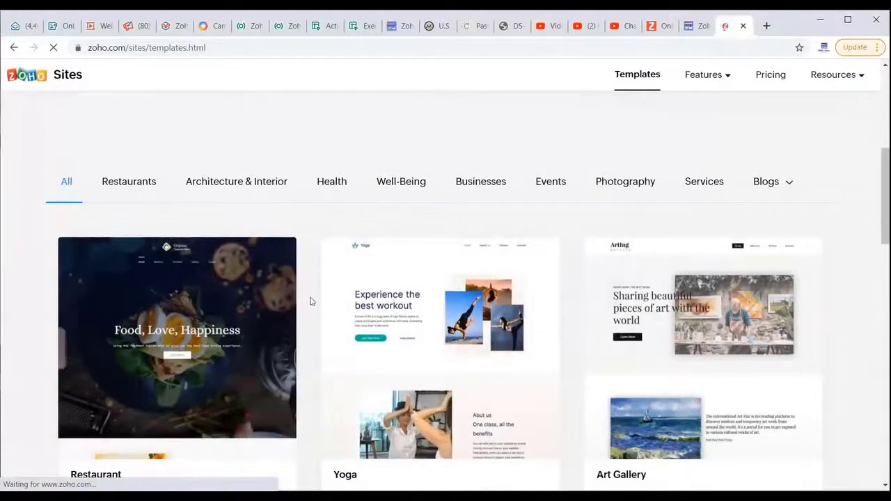
scroll(311, 300, "down", 1)
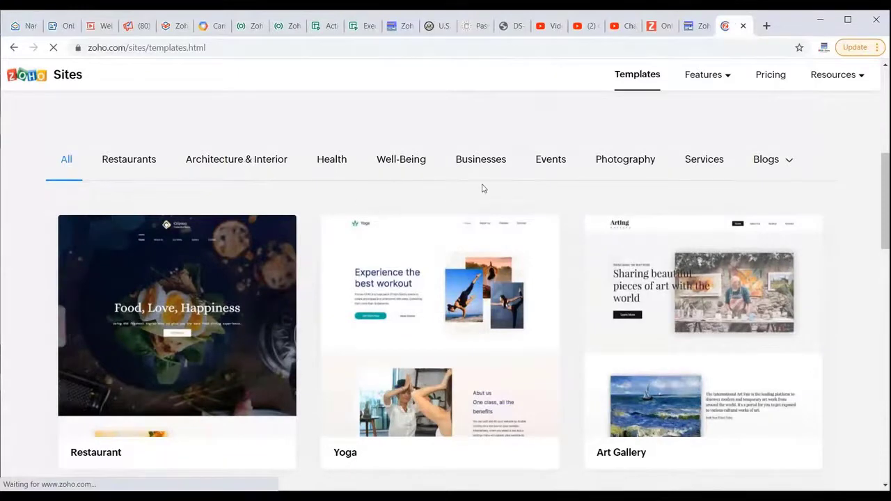
left_click(282, 170)
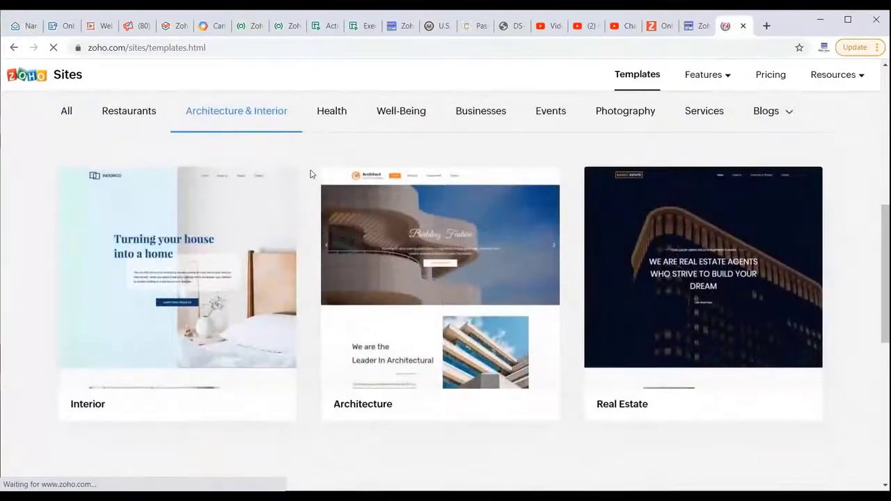
Show all templates again, open the Tourism template's live demo and look through its home page.
mouse_move(322, 230)
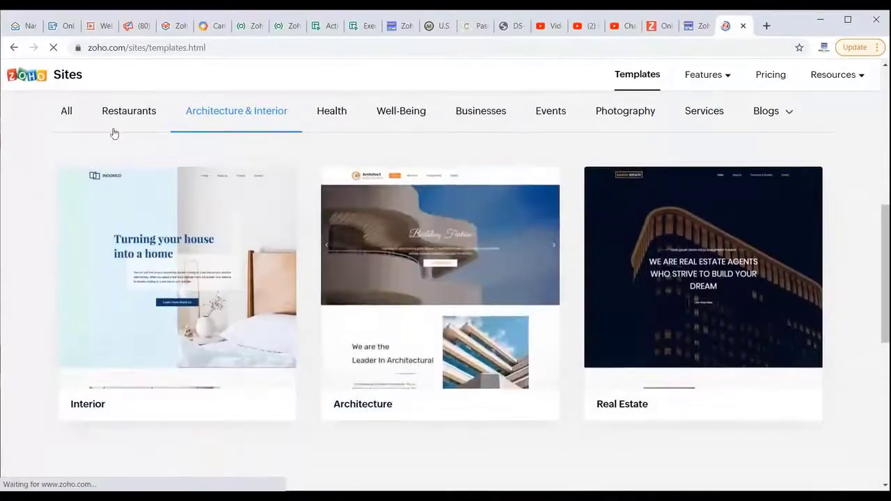
scroll(354, 395, "down", 5)
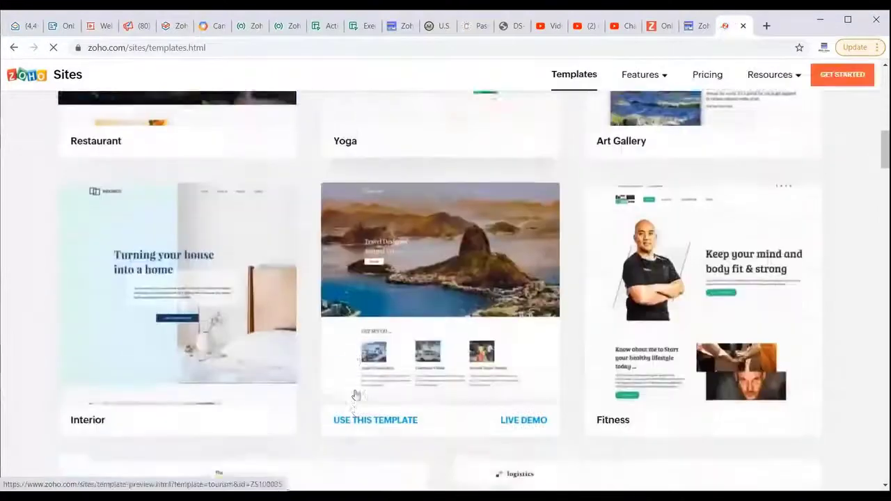
scroll(355, 395, "up", 1)
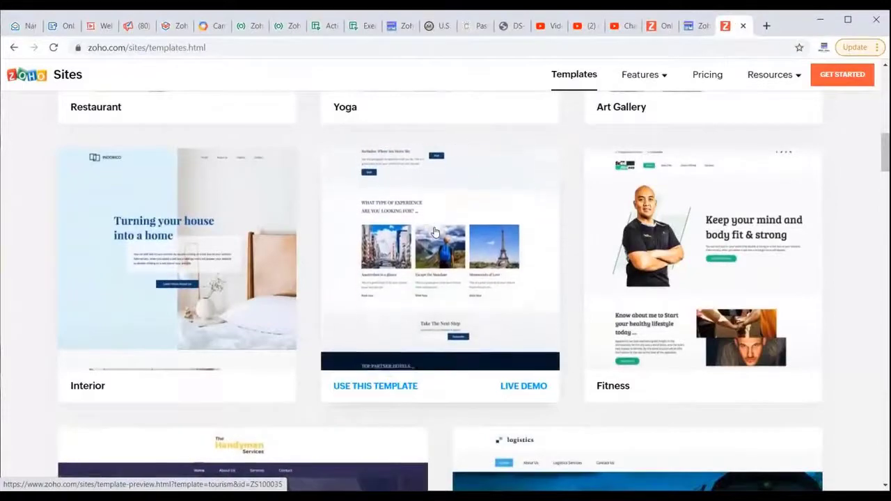
left_click(517, 394)
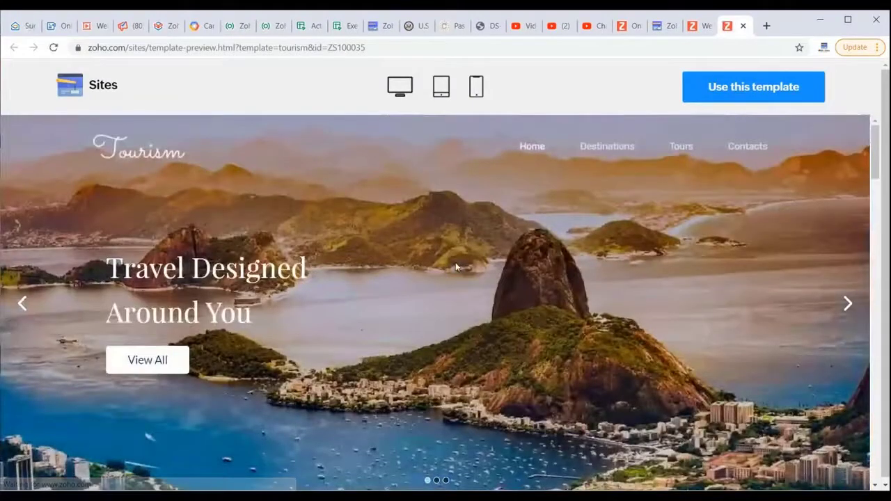
scroll(485, 243, "down", 10)
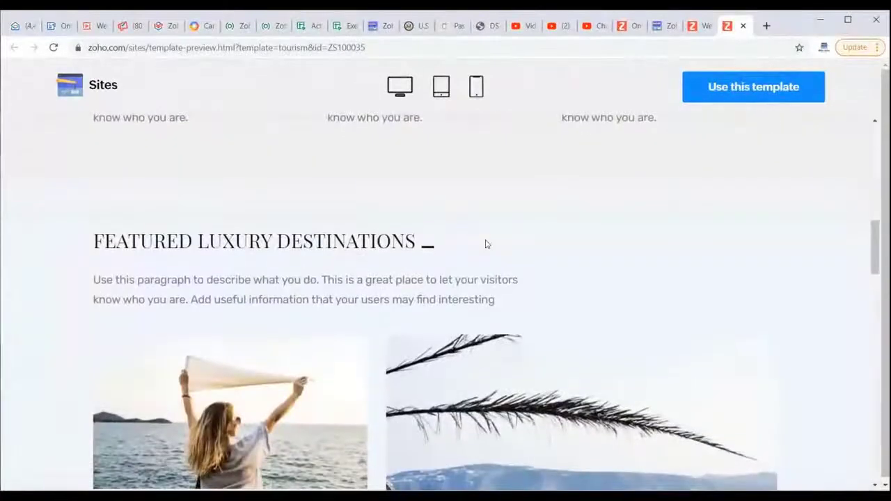
scroll(485, 244, "down", 2)
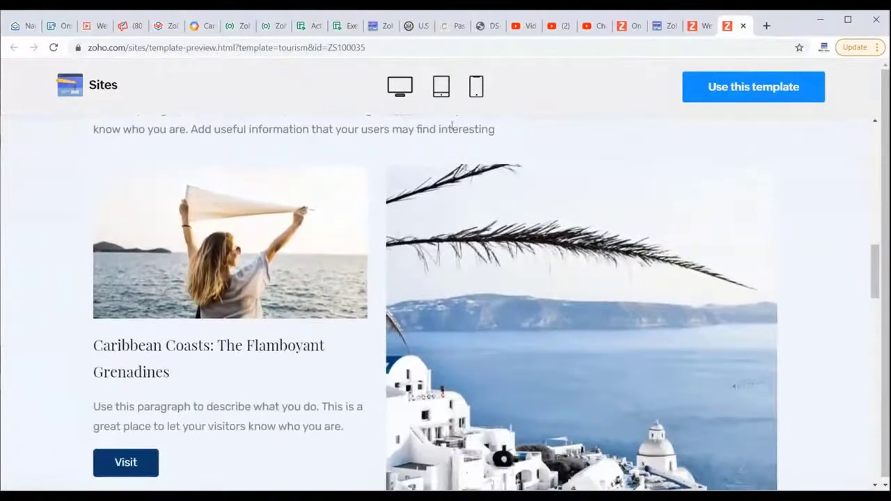
Preview the Tourism template in the tablet layout and look through its sections.
left_click(443, 89)
scroll(464, 294, "down", 3)
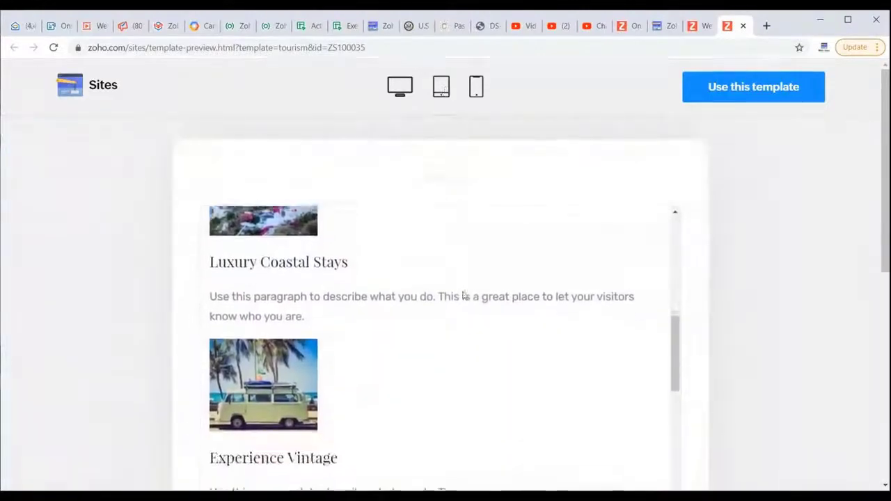
scroll(740, 332, "down", 2)
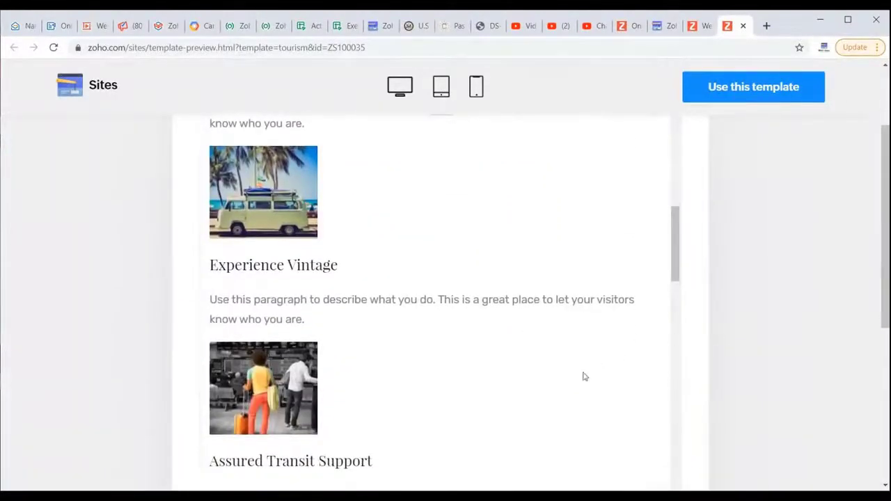
scroll(584, 376, "down", 5)
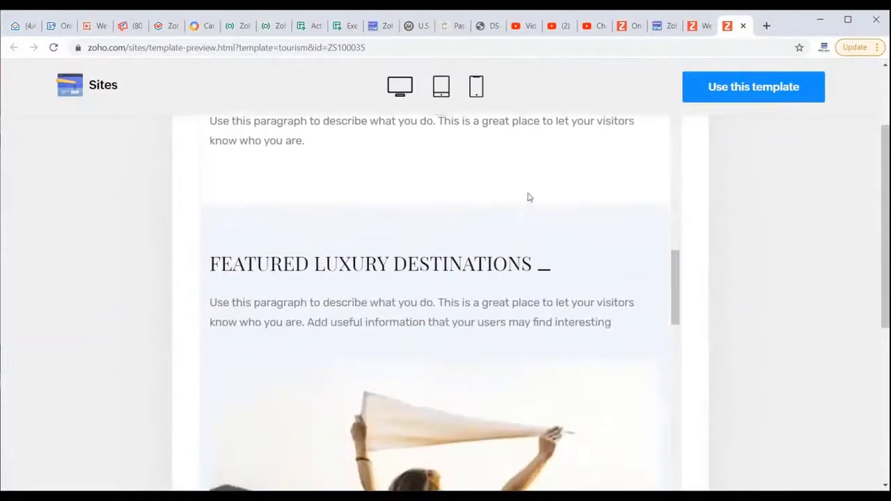
Check the Tourism template in the phone layout and choose it for creating a new site.
left_click(475, 89)
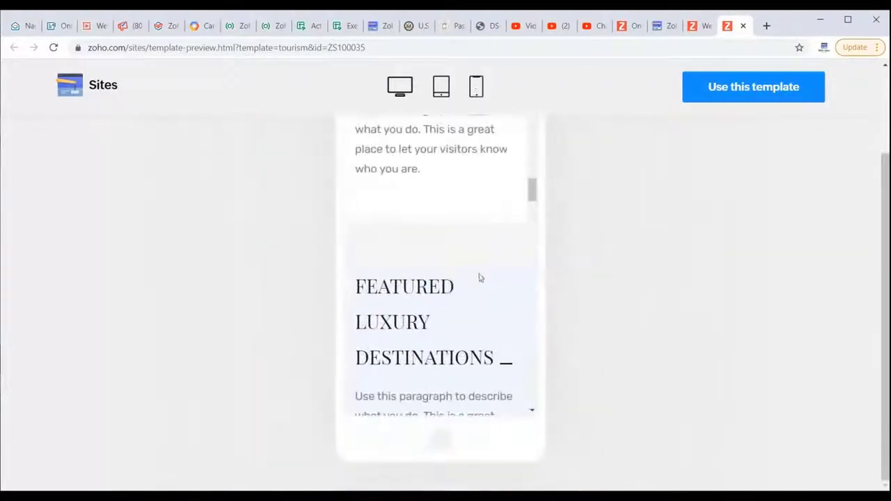
scroll(462, 283, "down", 5)
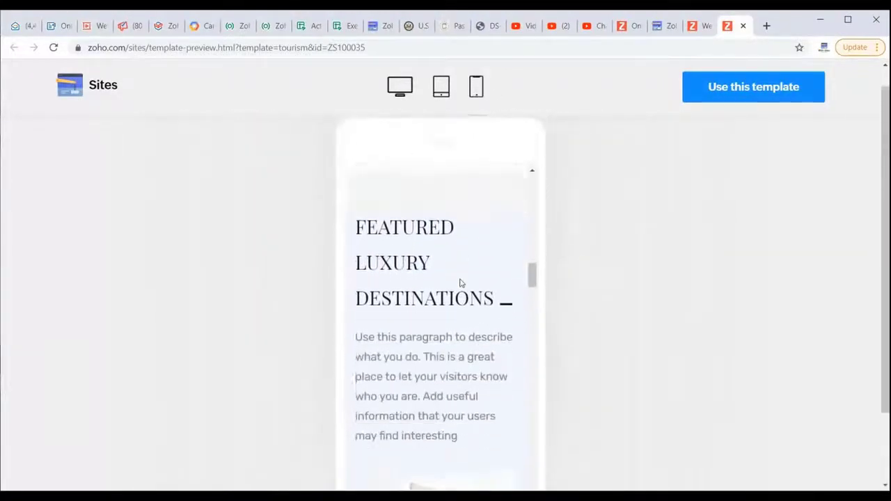
scroll(459, 283, "down", 6)
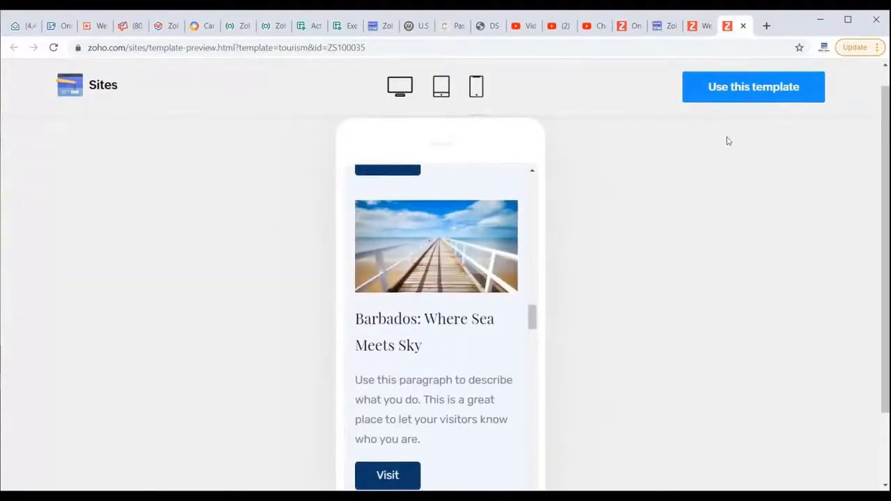
left_click(739, 88)
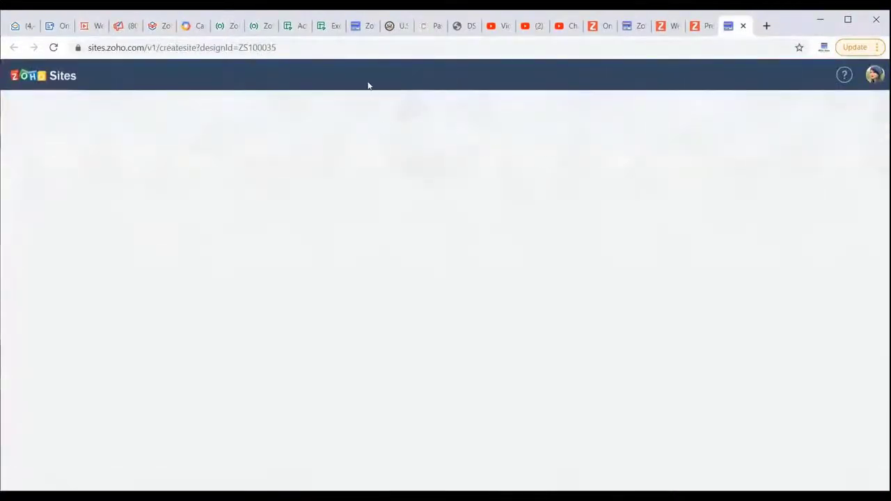
Switch to the Criptons restaurant site open in the editor and examine the home page's header and banner.
left_click(358, 28)
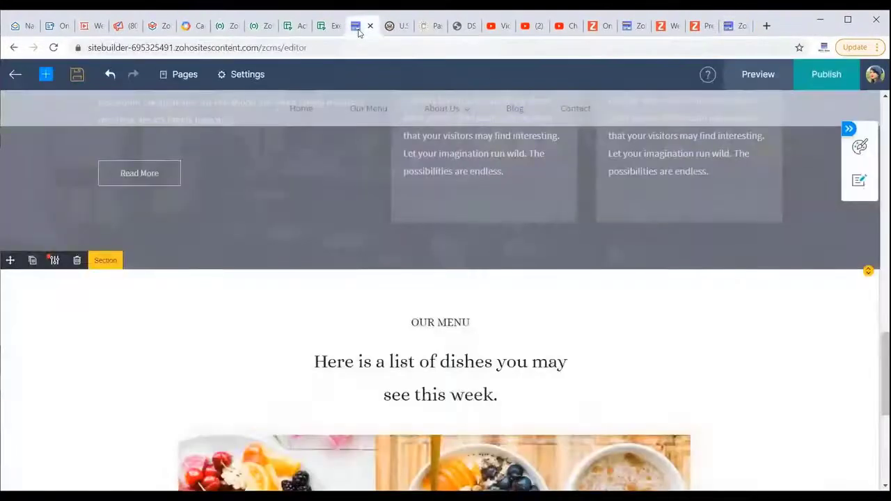
scroll(410, 353, "up", 10)
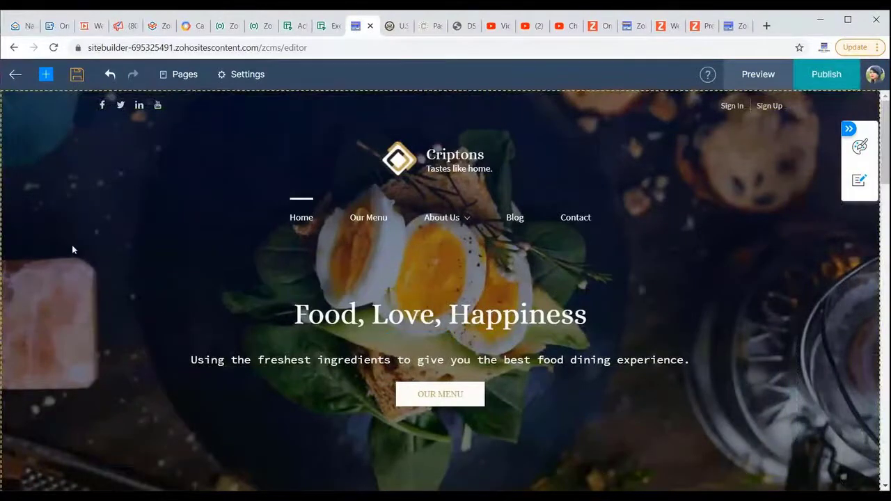
left_click(117, 297)
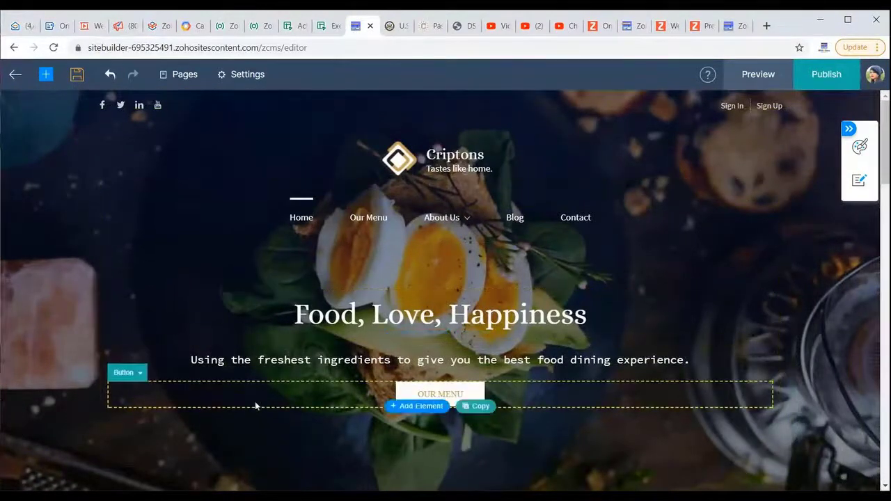
scroll(254, 401, "down", 3)
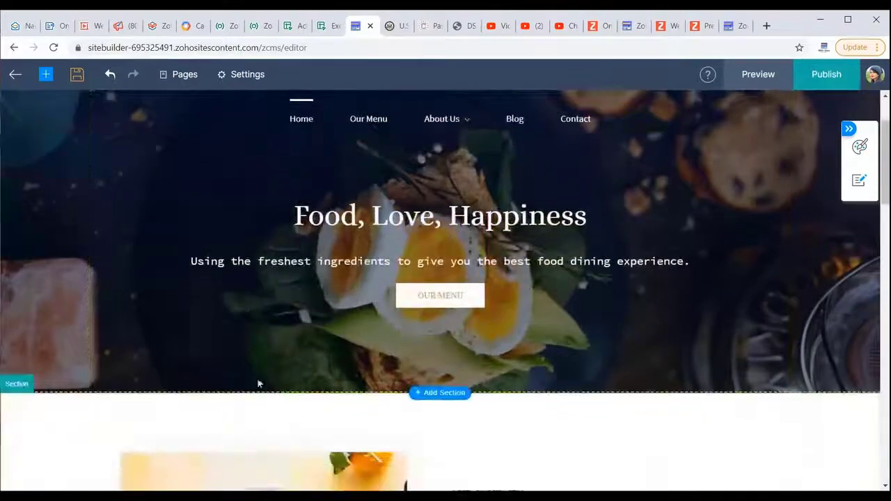
scroll(261, 354, "down", 4)
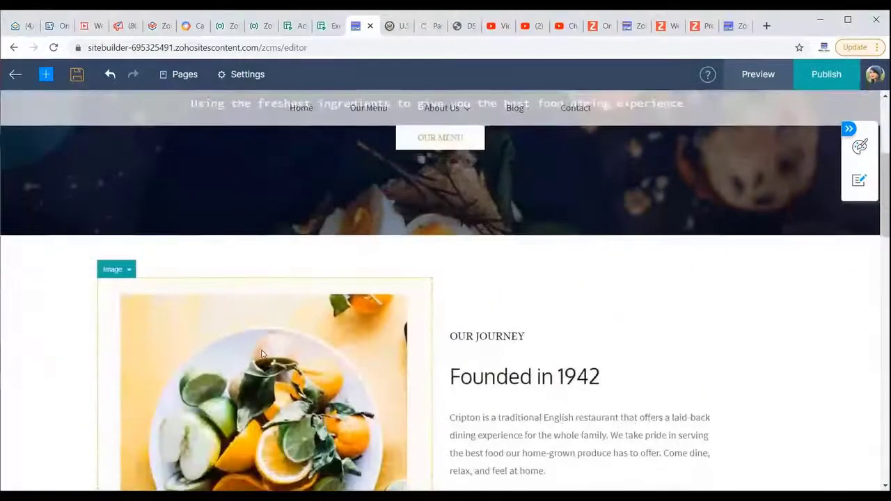
scroll(262, 354, "up", 7)
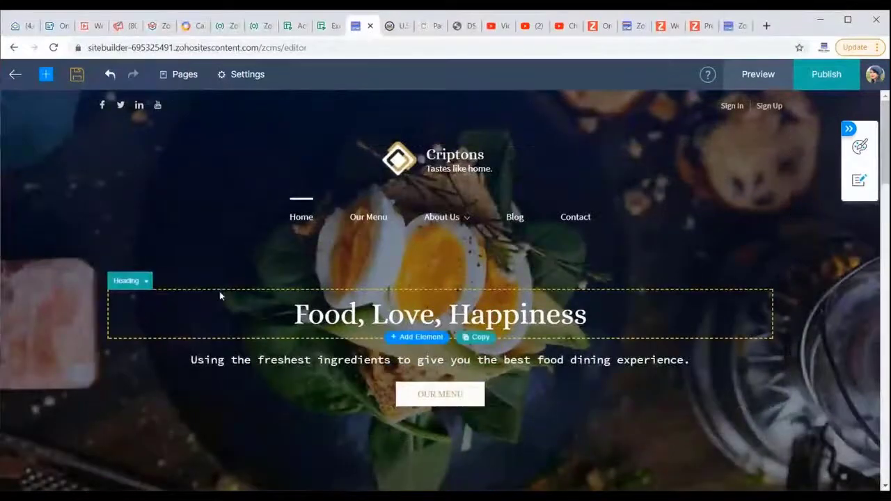
scroll(219, 296, "down", 1)
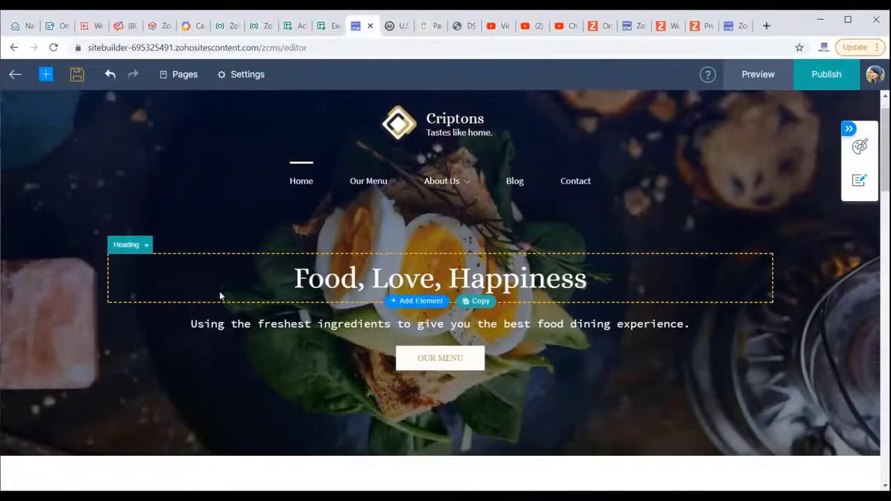
scroll(219, 296, "up", 1)
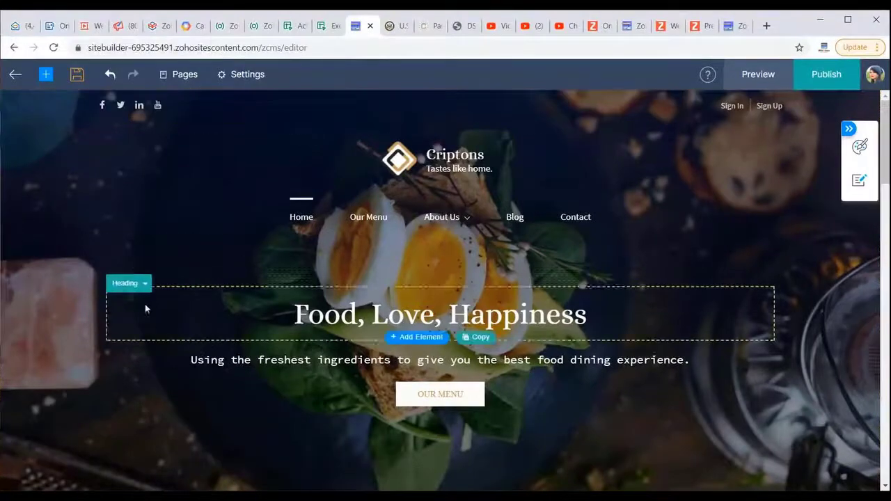
Examine the home page sections below the banner, from Our Journey to More than Food.
scroll(104, 262, "down", 1)
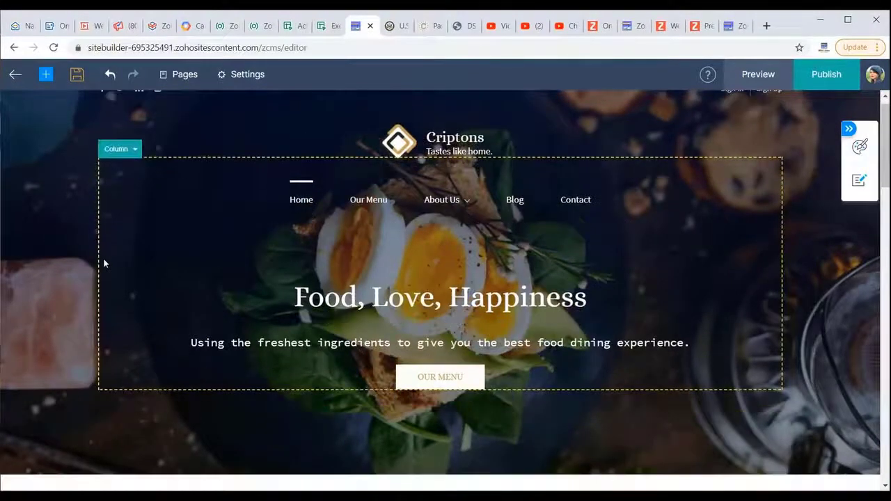
scroll(103, 257, "down", 3)
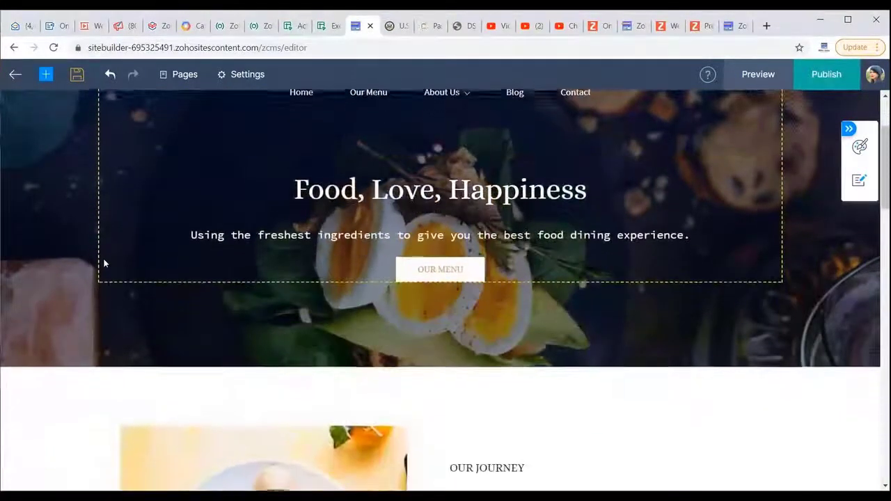
scroll(253, 255, "up", 1)
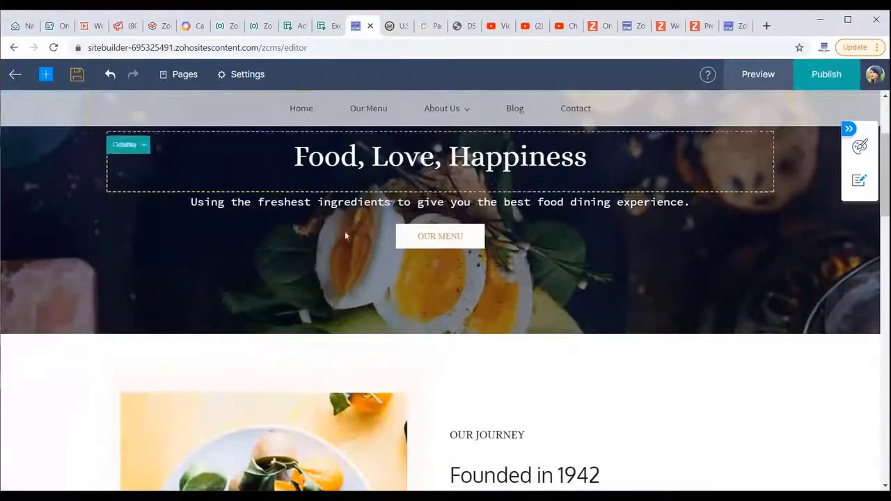
scroll(260, 318, "down", 2)
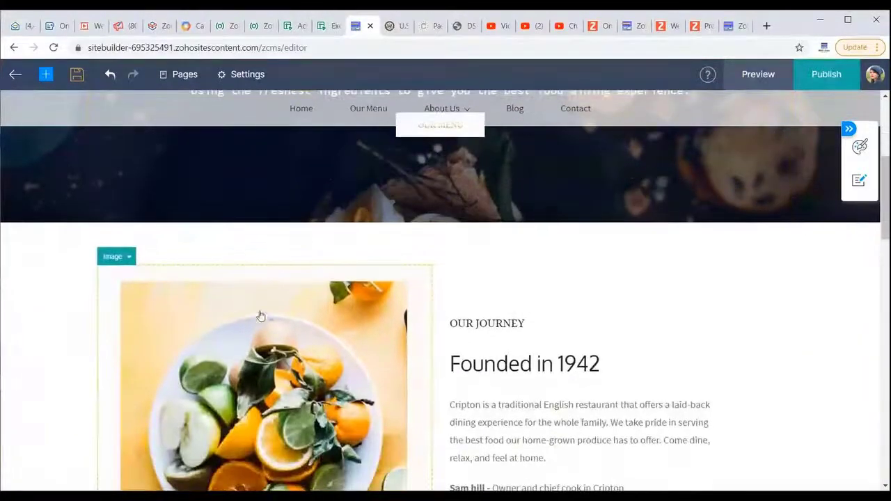
scroll(255, 276, "down", 1)
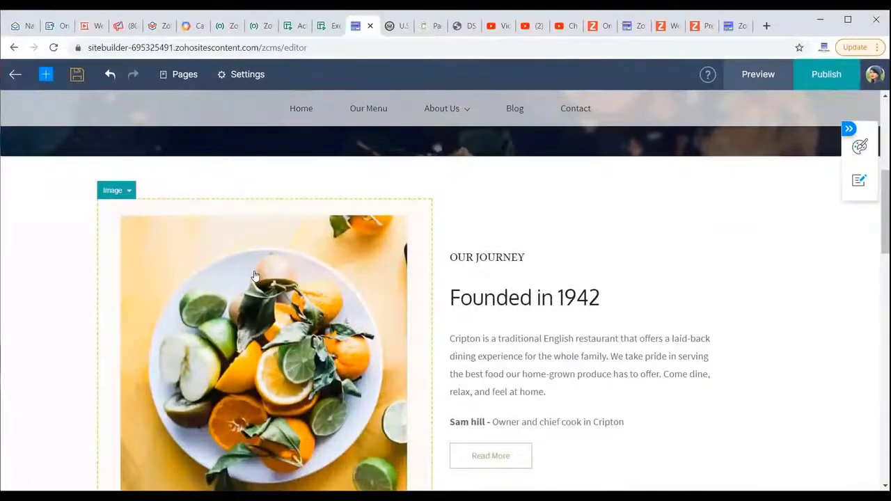
scroll(255, 276, "down", 3)
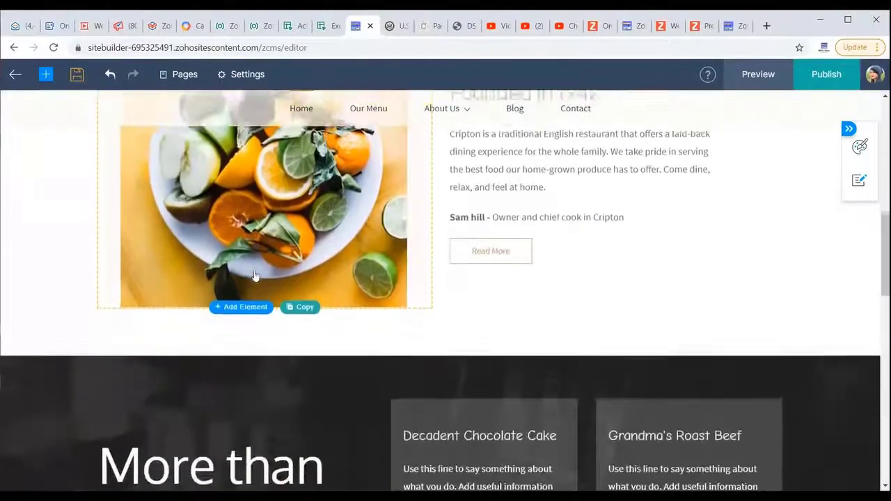
scroll(254, 278, "down", 2)
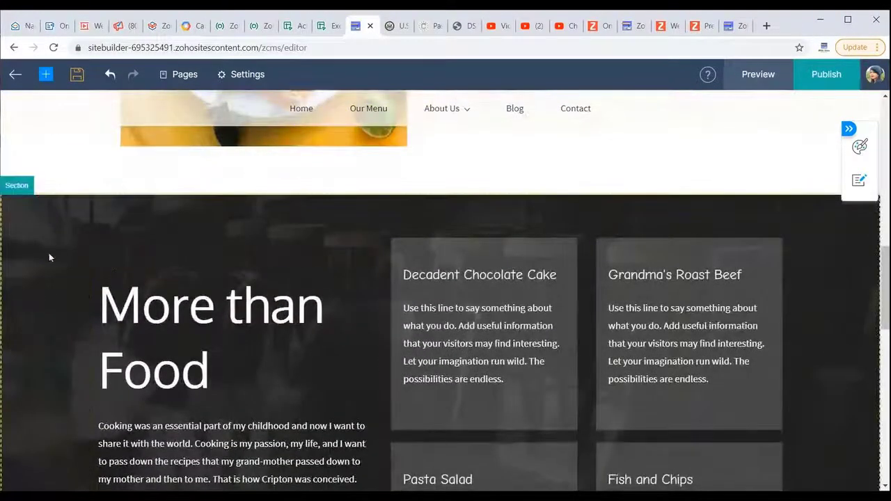
scroll(45, 256, "down", 2)
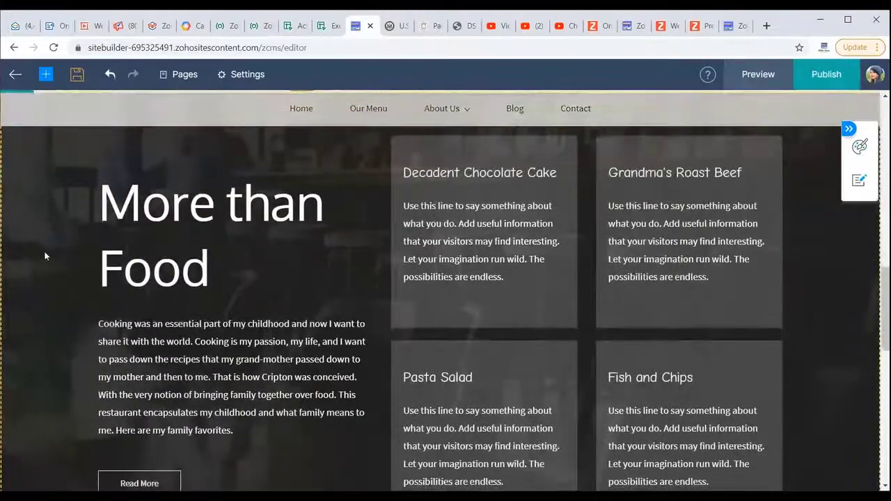
Inspect the More than Food heading and text, and the food image in the Our Menu section, as editable elements.
scroll(44, 256, "up", 1)
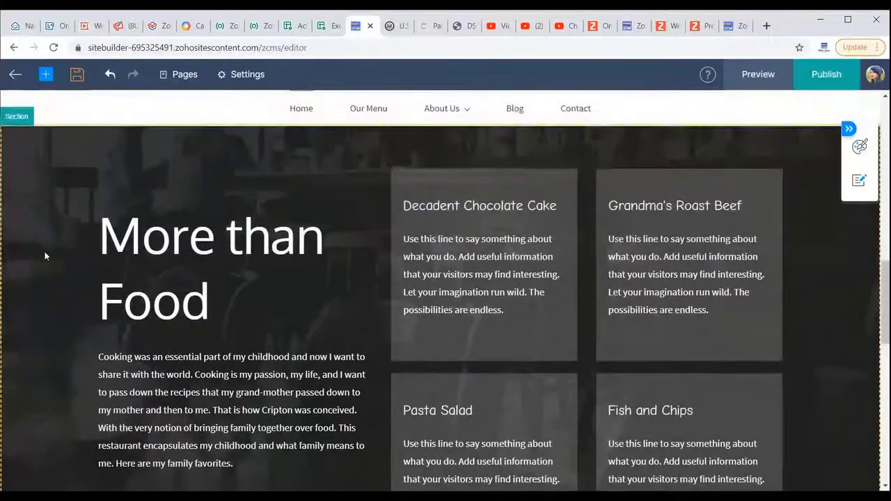
left_click(142, 240)
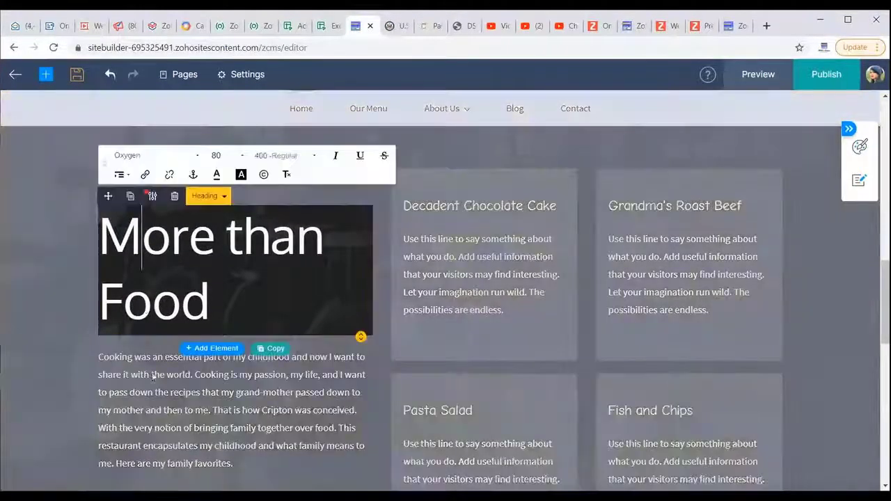
left_click(147, 421)
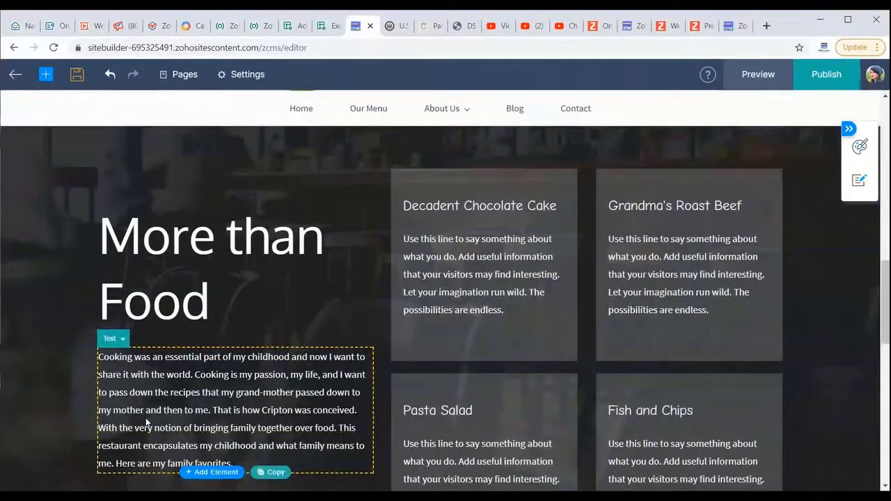
scroll(146, 422, "down", 7)
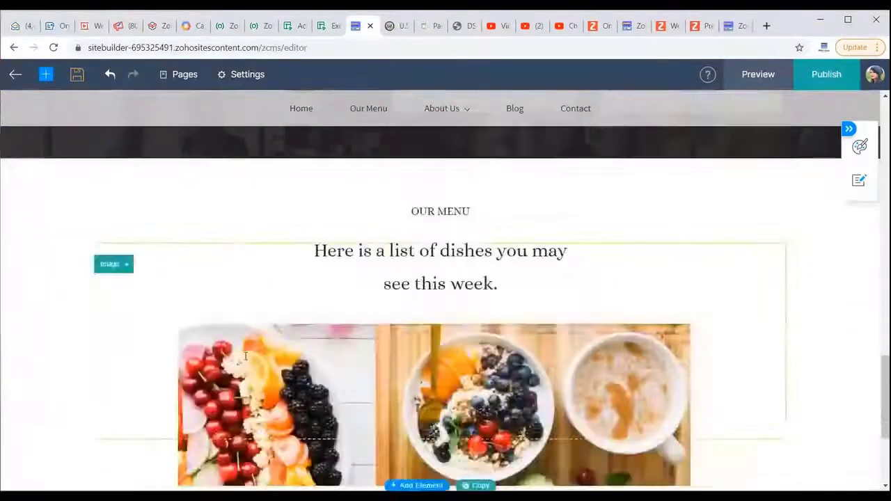
scroll(245, 357, "down", 1)
left_click(221, 357)
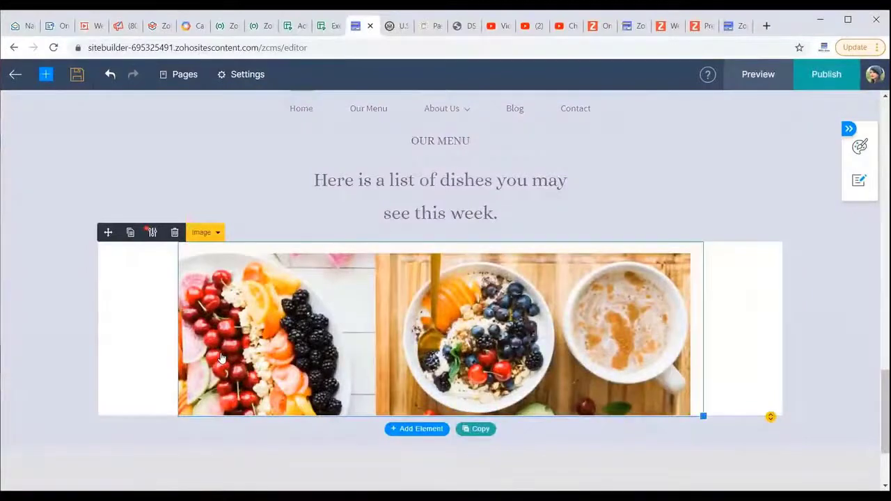
left_click(273, 205)
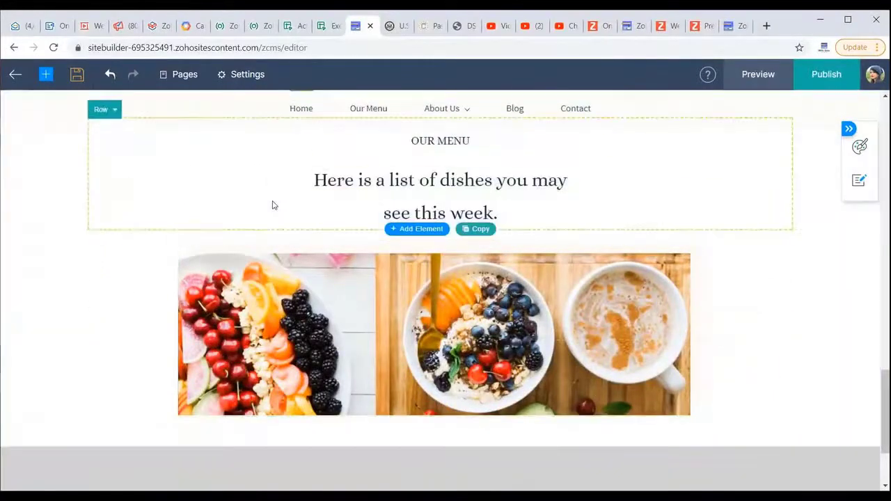
Return to the Our Journey section, open its section settings and move the settings window closer to the section's text.
scroll(273, 204, "up", 12)
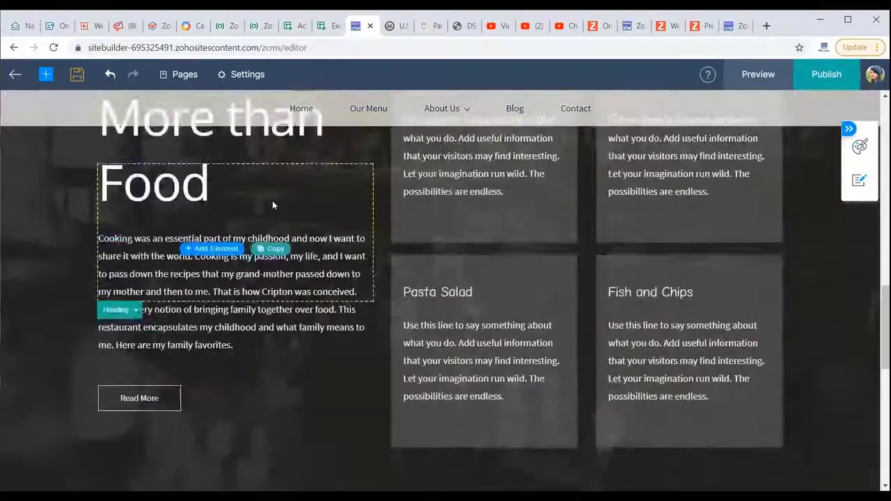
scroll(272, 200, "up", 5)
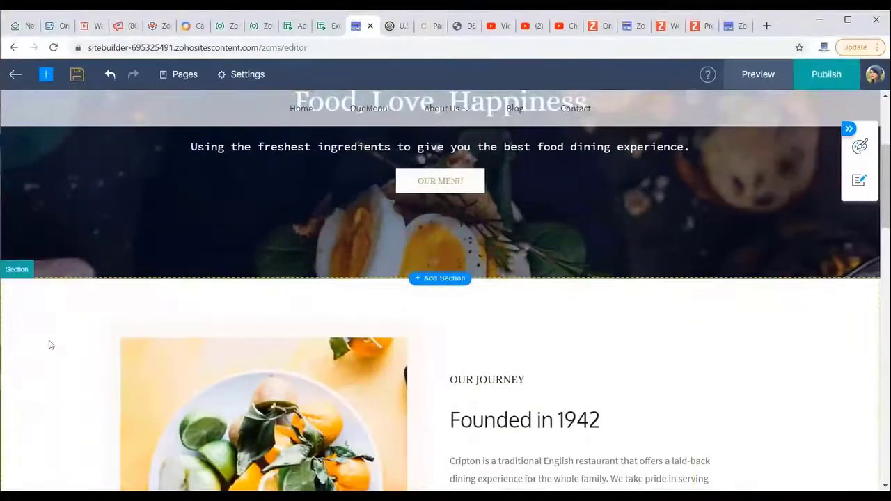
scroll(49, 344, "down", 2)
scroll(49, 344, "down", 1)
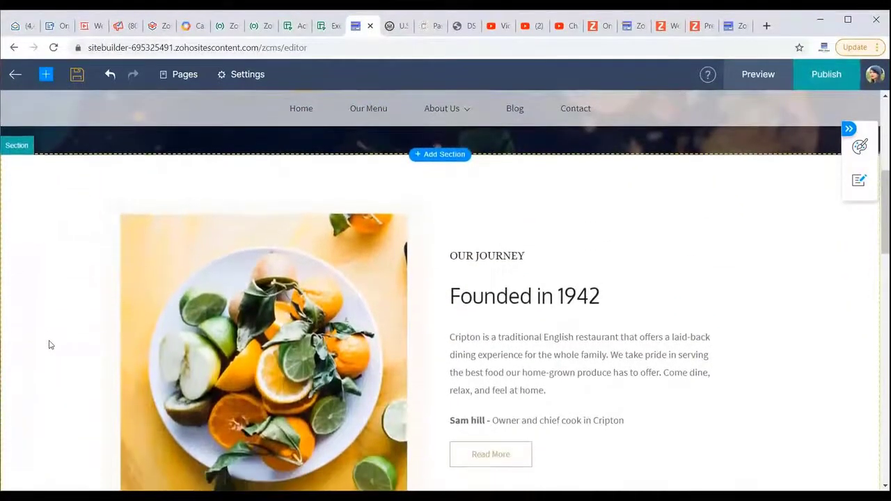
scroll(49, 345, "down", 1)
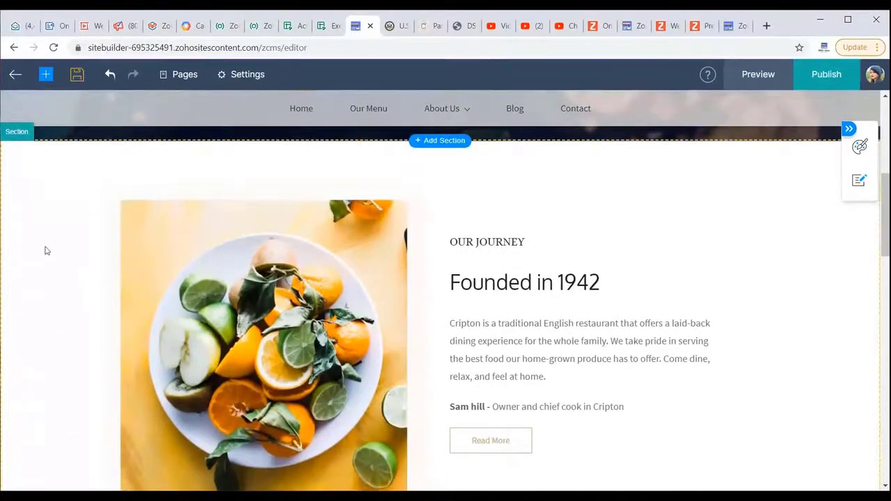
left_click(46, 251)
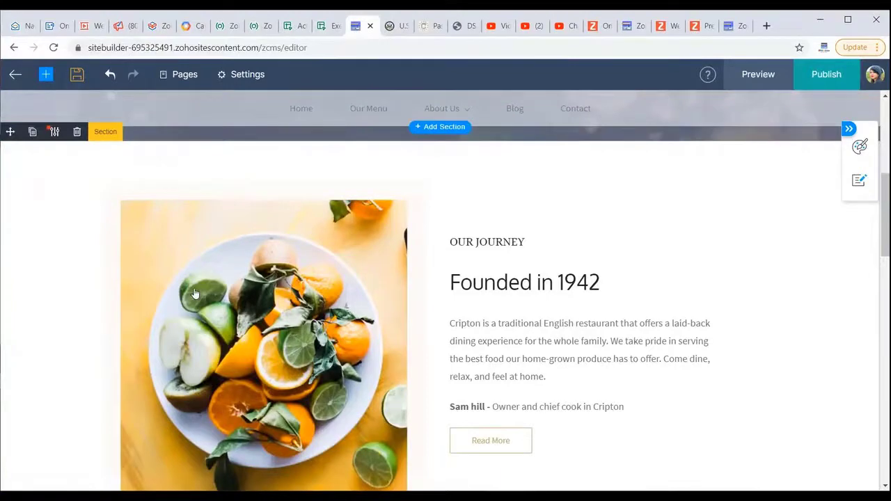
left_click(53, 132)
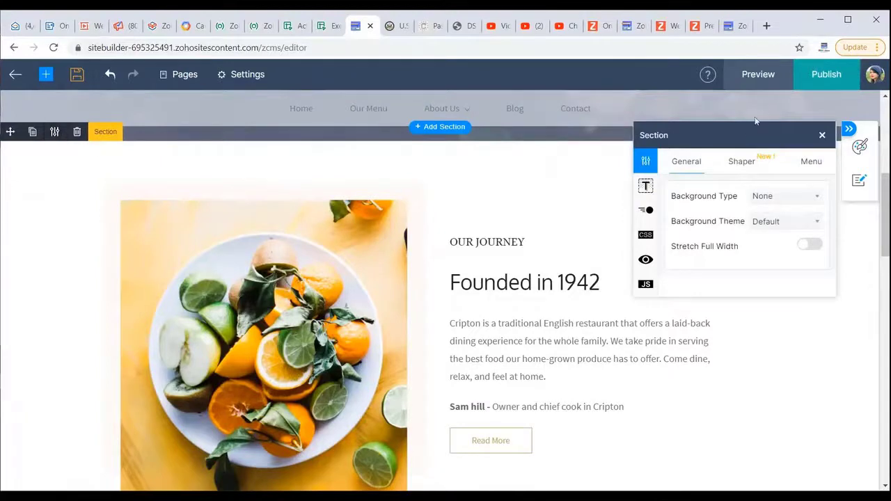
left_click_drag(747, 131, 642, 147)
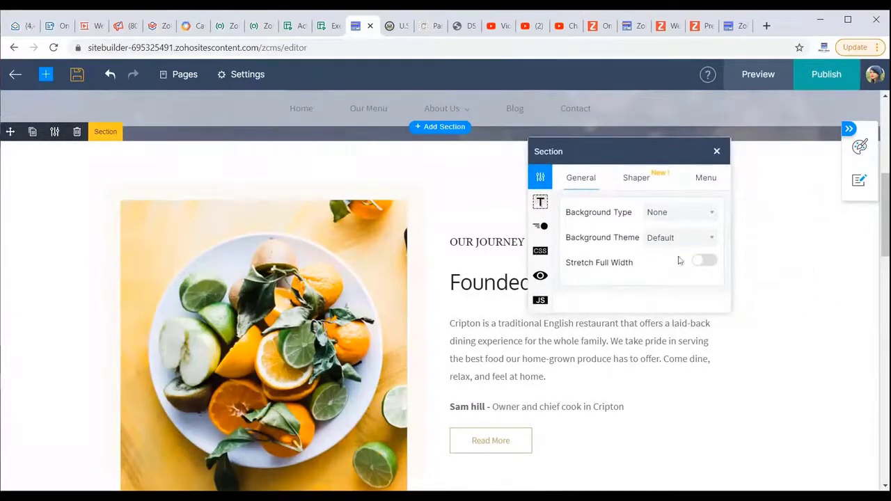
Try a solid color background on the Our Journey section, then restore its background type to None.
left_click(704, 216)
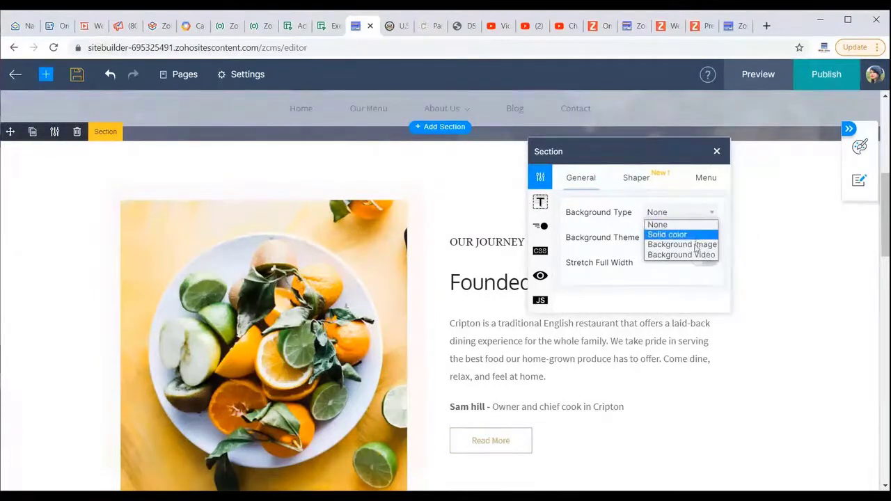
left_click(699, 238)
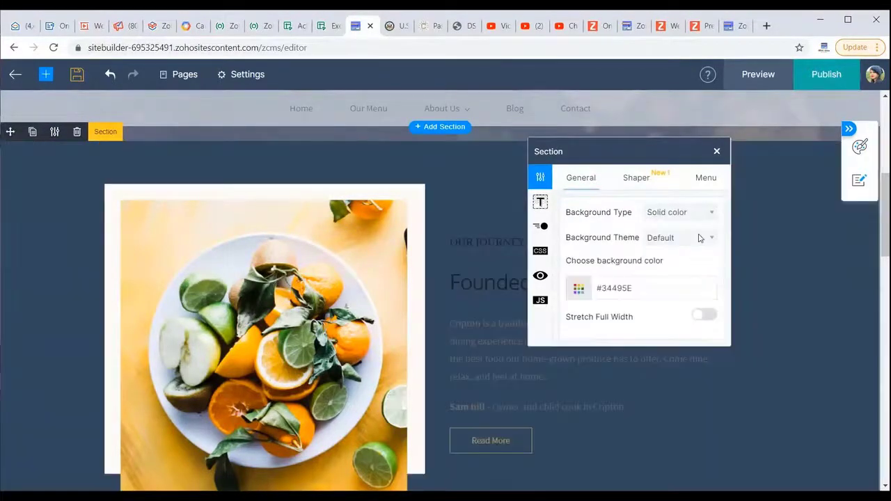
left_click(689, 217)
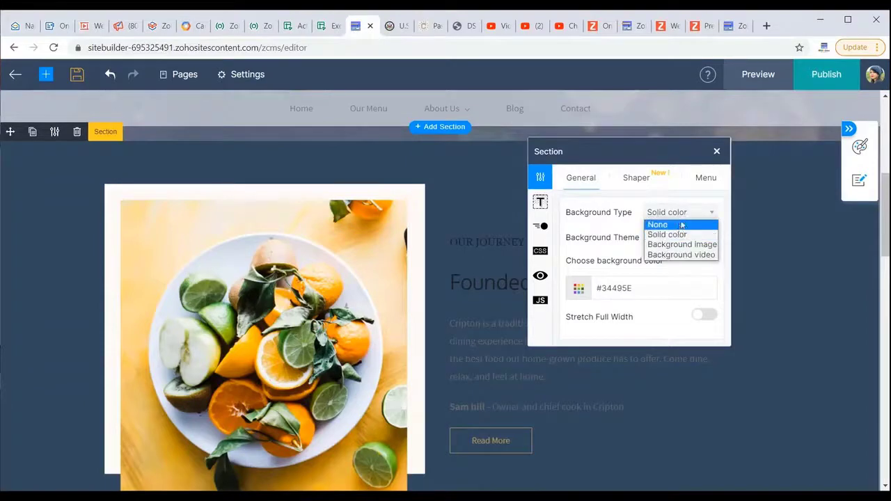
left_click(679, 226)
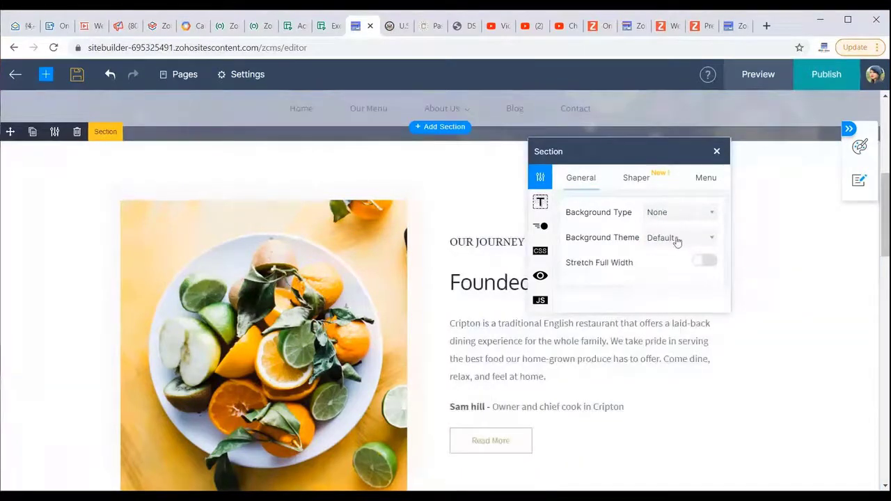
Try a background video on the Our Journey section, view it behind the content, and restore the background type to None.
left_click(694, 239)
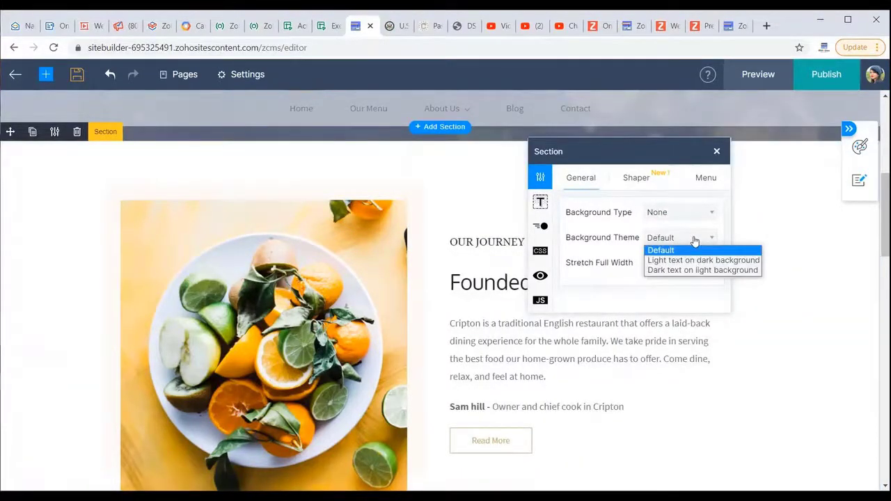
left_click(691, 211)
left_click(692, 213)
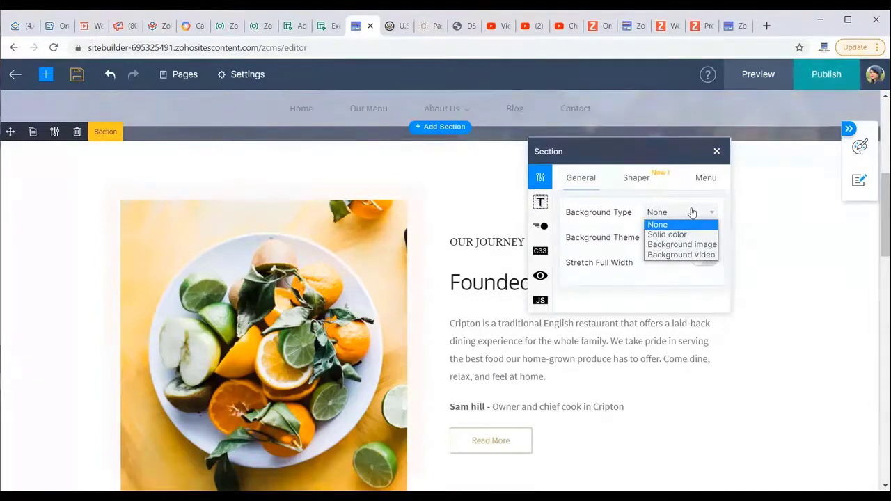
left_click(693, 254)
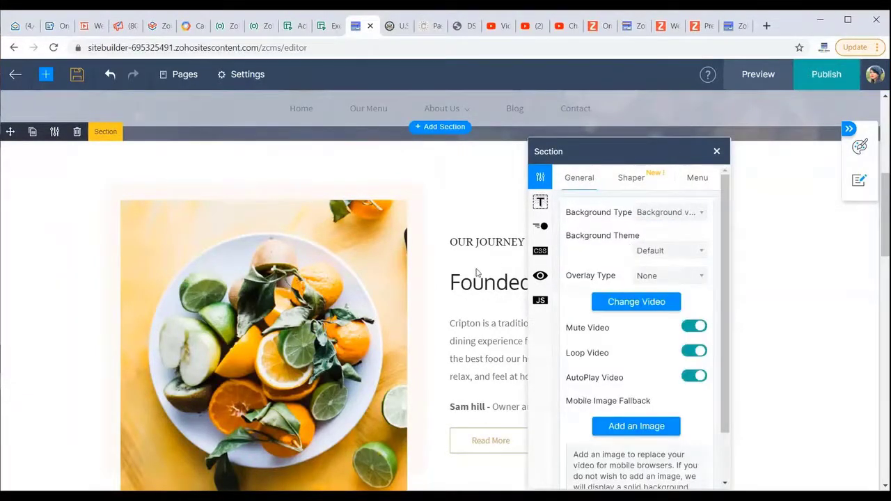
scroll(476, 271, "down", 1)
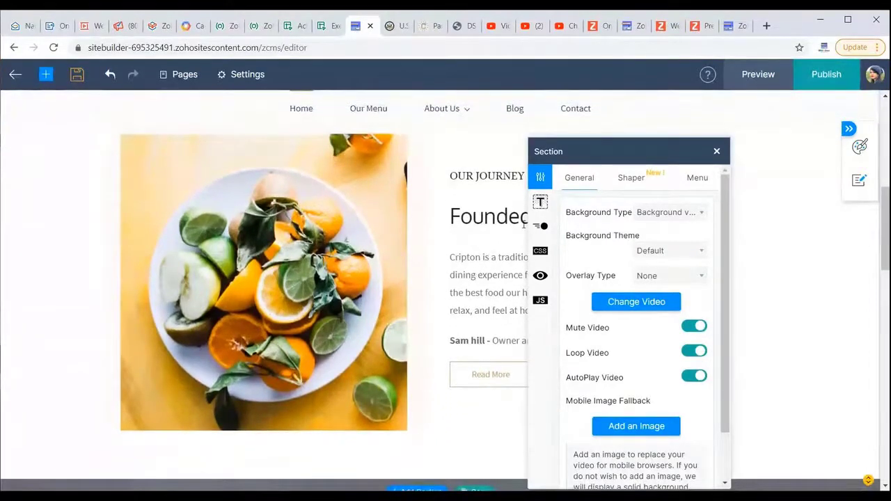
scroll(444, 233, "up", 1)
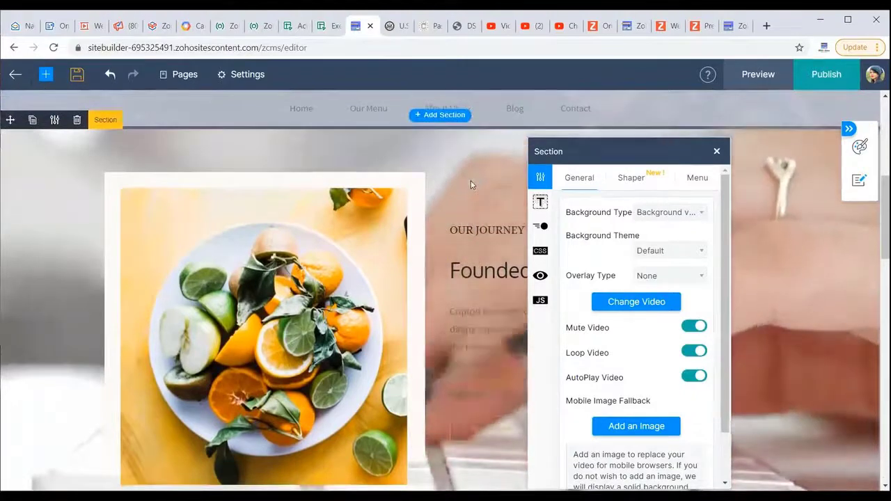
scroll(476, 221, "down", 1)
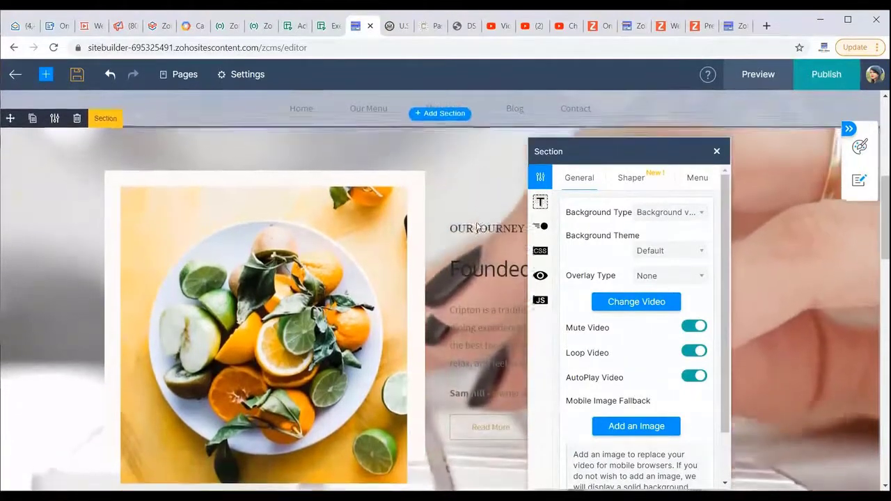
scroll(453, 209, "up", 1)
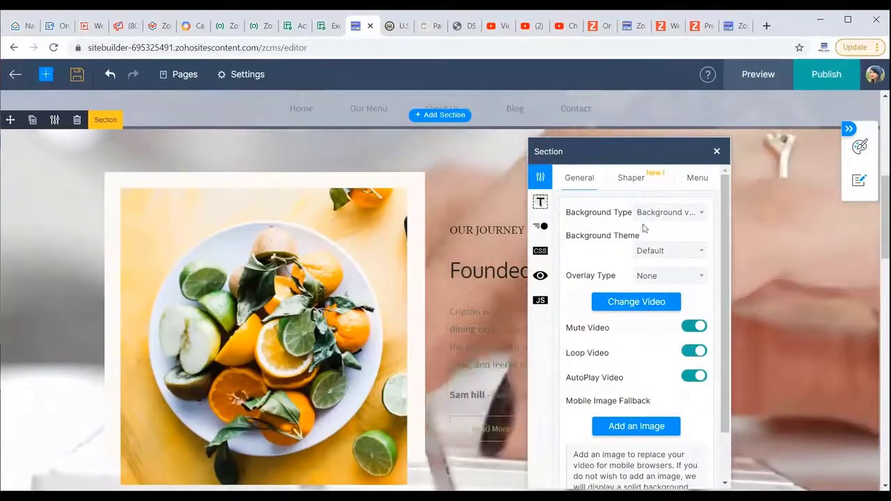
left_click(668, 213)
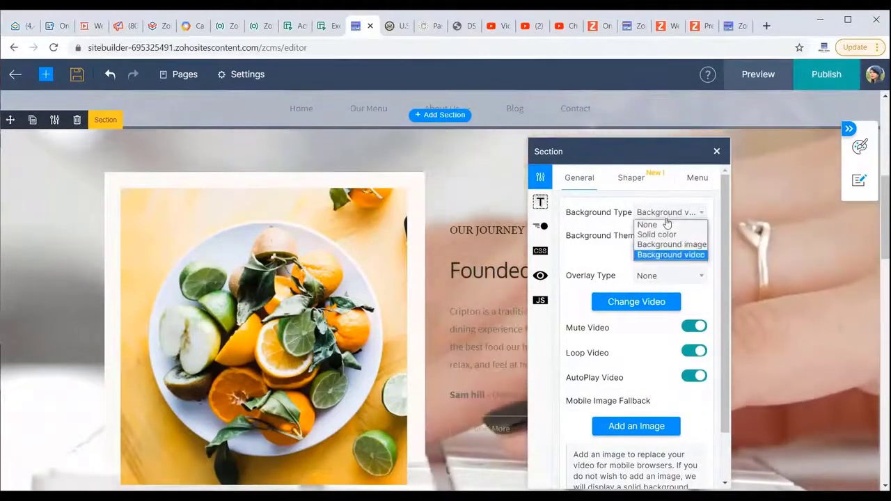
left_click(648, 225)
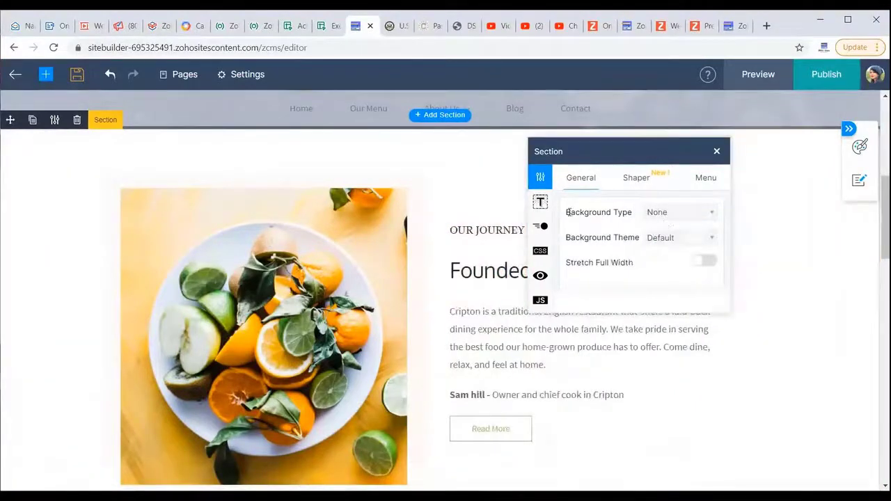
Look at the Our Journey section's border and spacing options, then open its Shaper settings.
left_click(541, 202)
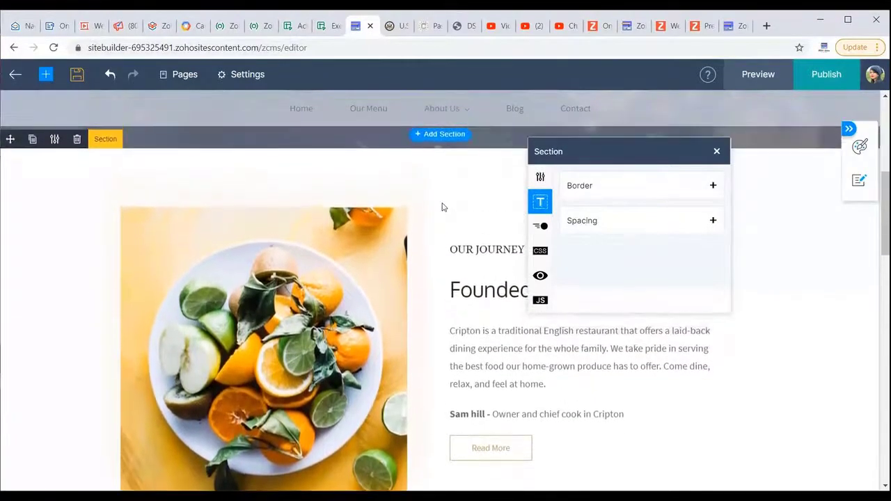
left_click(541, 179)
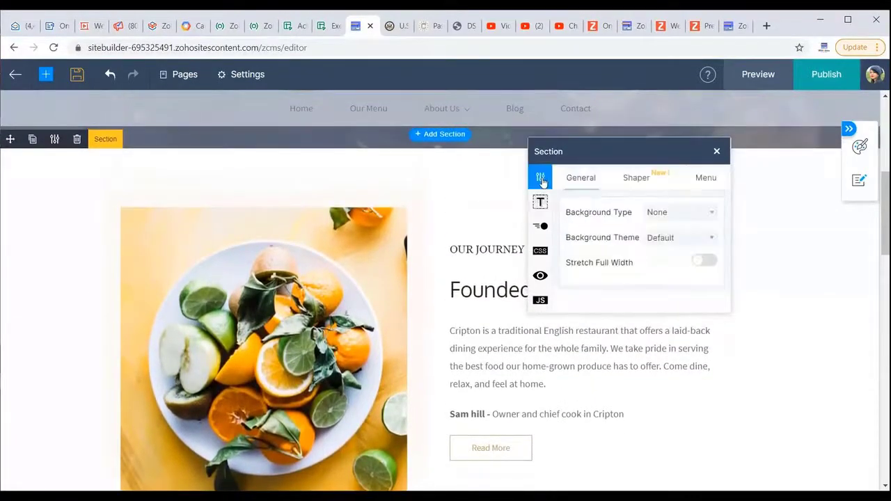
left_click(637, 183)
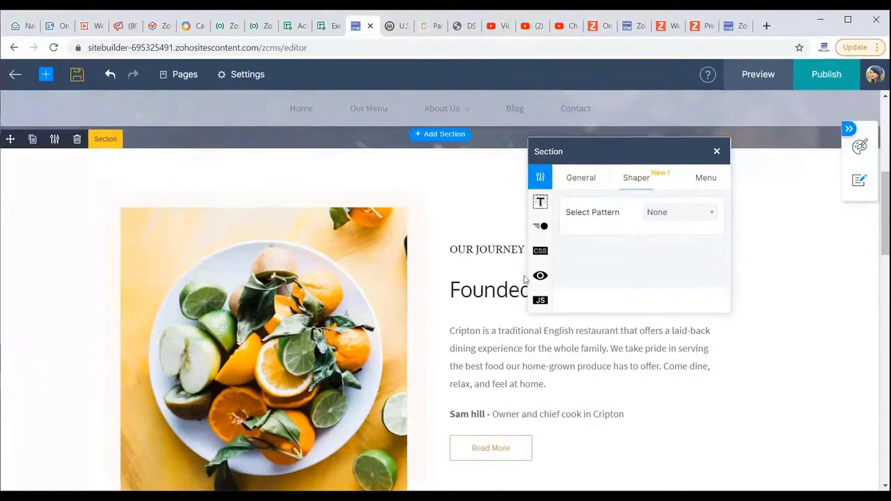
scroll(444, 270, "down", 1)
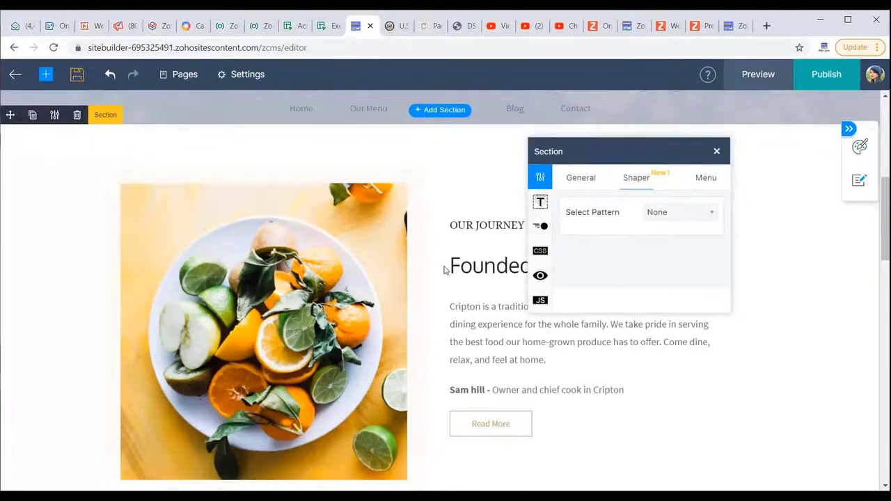
scroll(444, 270, "down", 1)
scroll(444, 270, "up", 1)
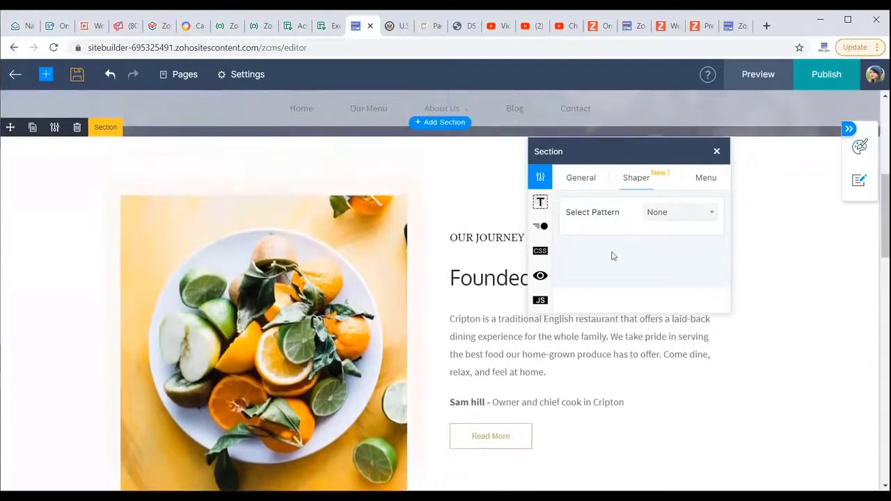
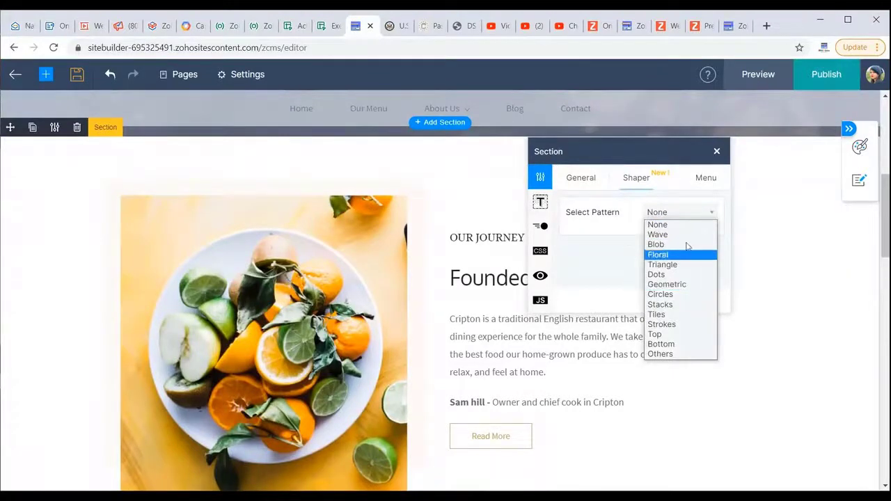
Try the Circles shaper pattern on the Our Journey section and switch it to the design with large overlapping outlined circles.
left_click(687, 297)
scroll(801, 328, "down", 1)
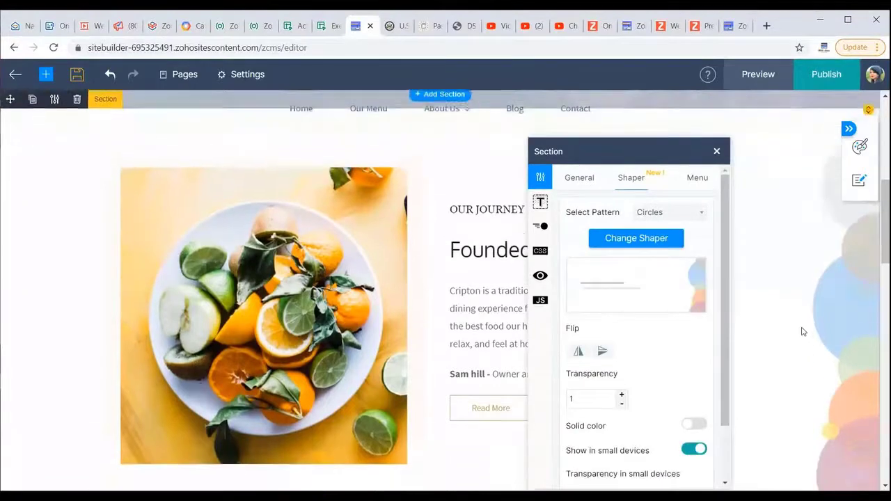
scroll(801, 331, "up", 1)
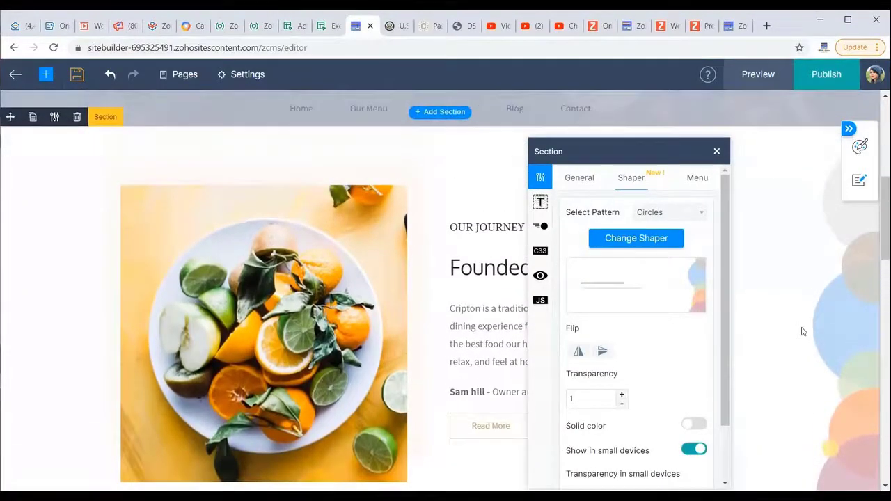
left_click(657, 243)
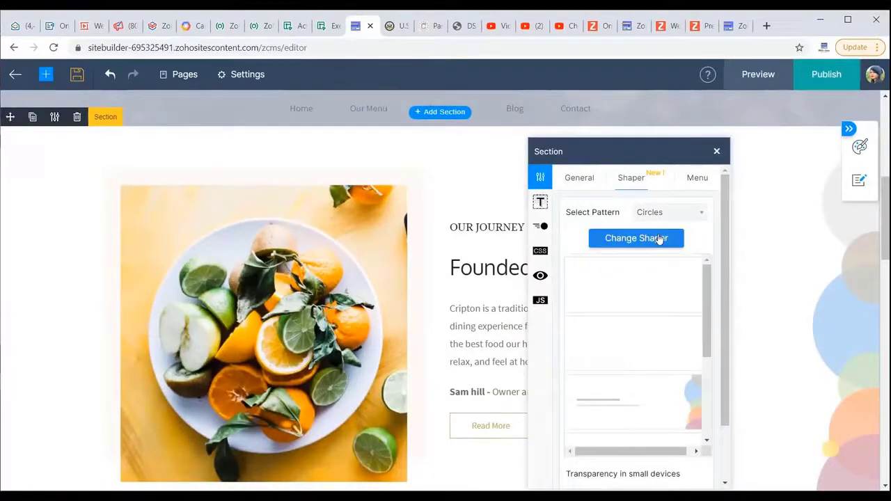
scroll(653, 342, "down", 3)
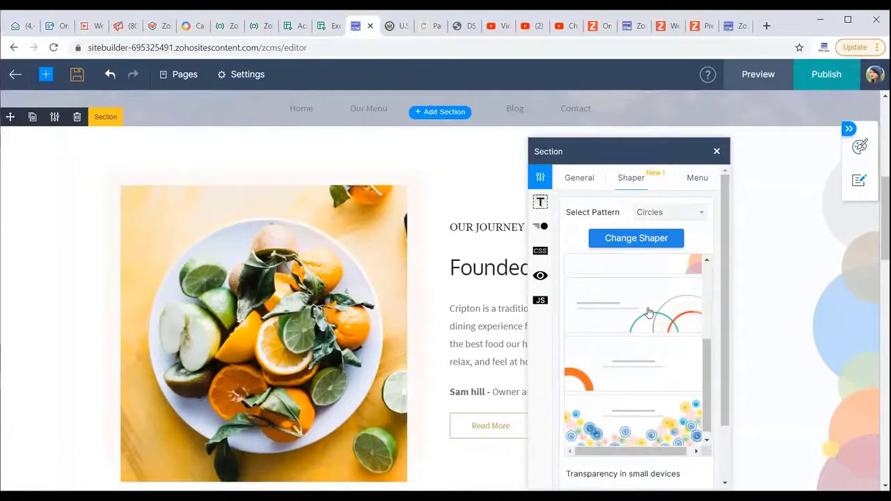
left_click(651, 311)
scroll(746, 217, "down", 3)
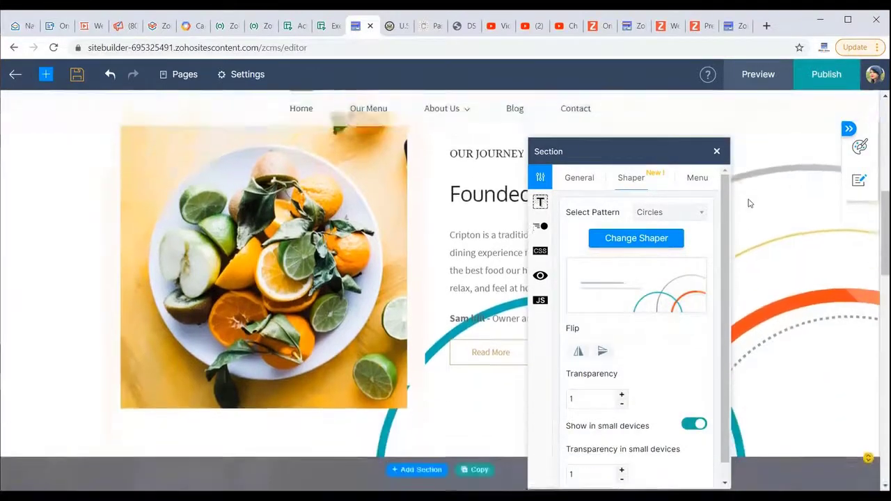
Flip the Circles shaper both vertically and horizontally and set its transparency to 0.5.
left_click(602, 351)
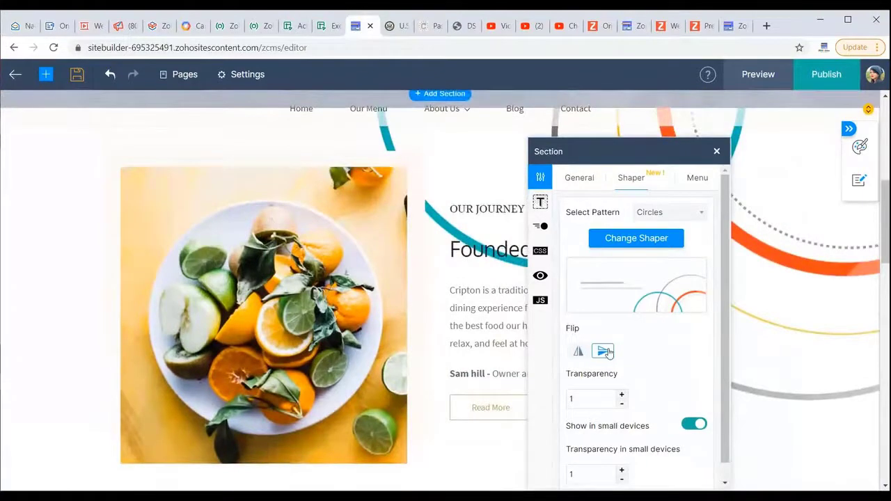
left_click(577, 351)
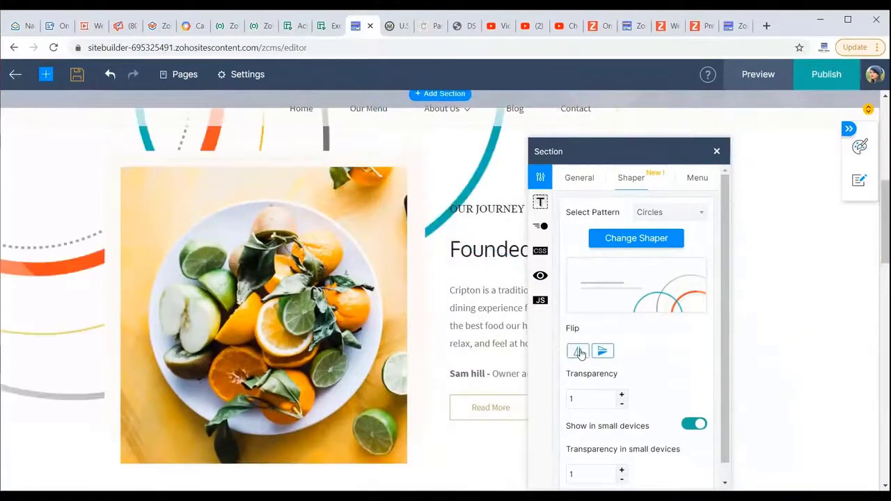
scroll(609, 377, "down", 1)
left_click(622, 392)
left_click(622, 391)
left_click(622, 391)
left_click(622, 391)
left_click(622, 391)
left_click(622, 391)
left_click(622, 391)
left_click(622, 391)
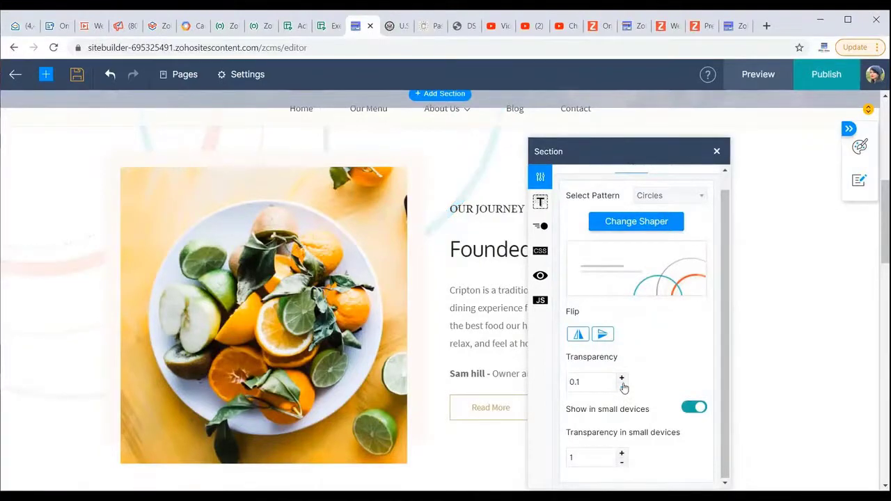
left_click(621, 378)
left_click(621, 378)
left_click(622, 378)
left_click(622, 378)
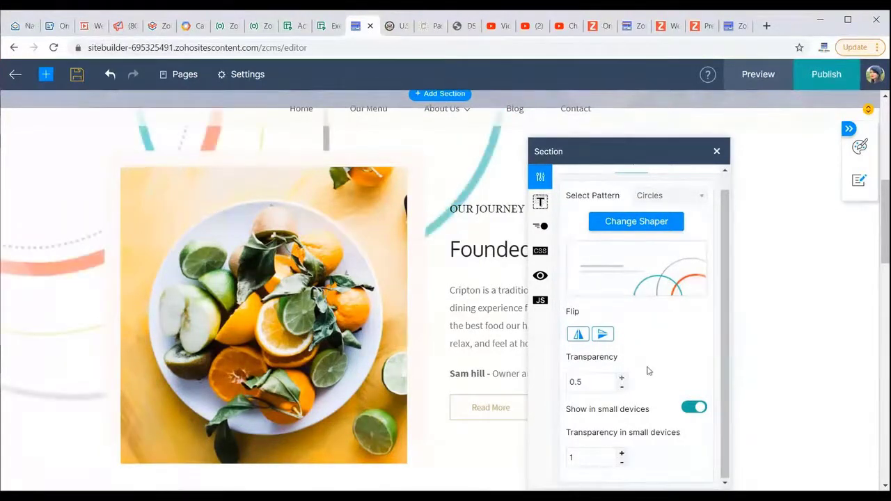
Examine how the flipped, semi-transparent Circles shaper sits behind the Our Journey section's image and text.
scroll(493, 289, "up", 1)
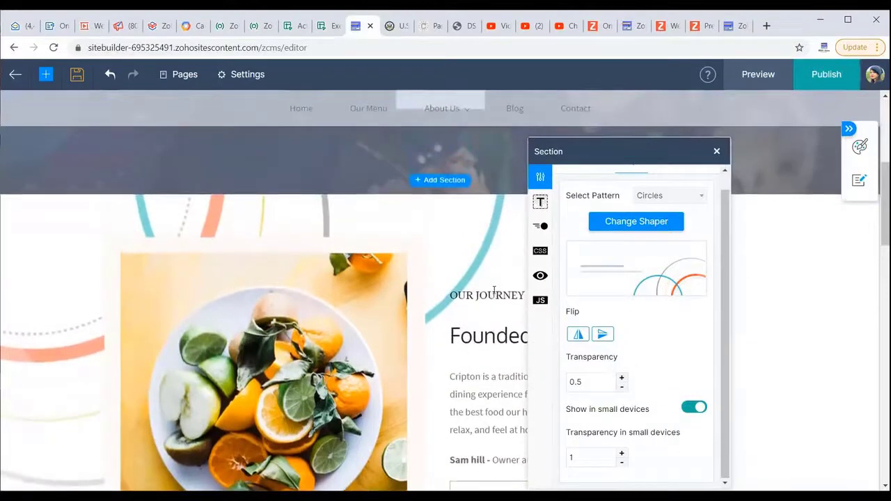
scroll(473, 243, "down", 2)
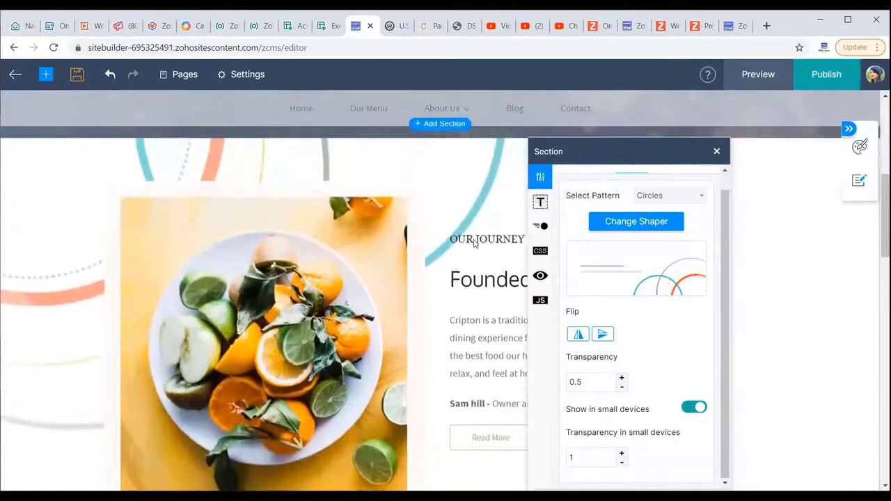
scroll(456, 189, "up", 1)
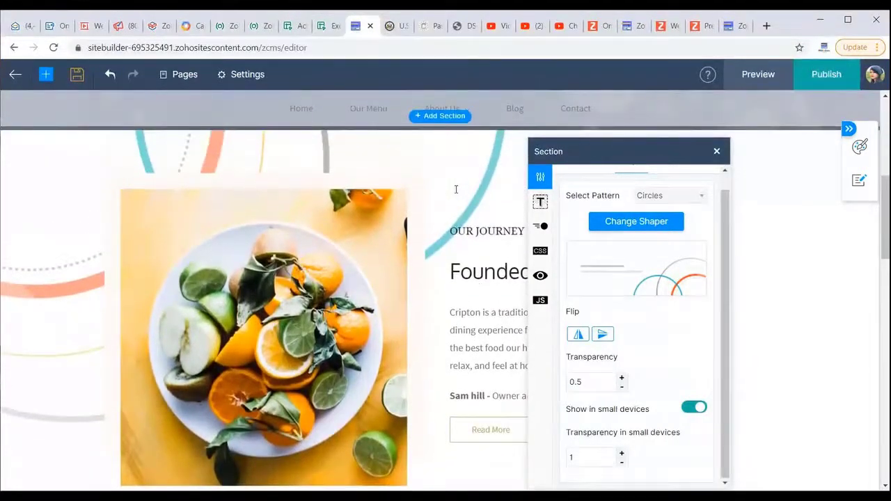
scroll(443, 198, "up", 1)
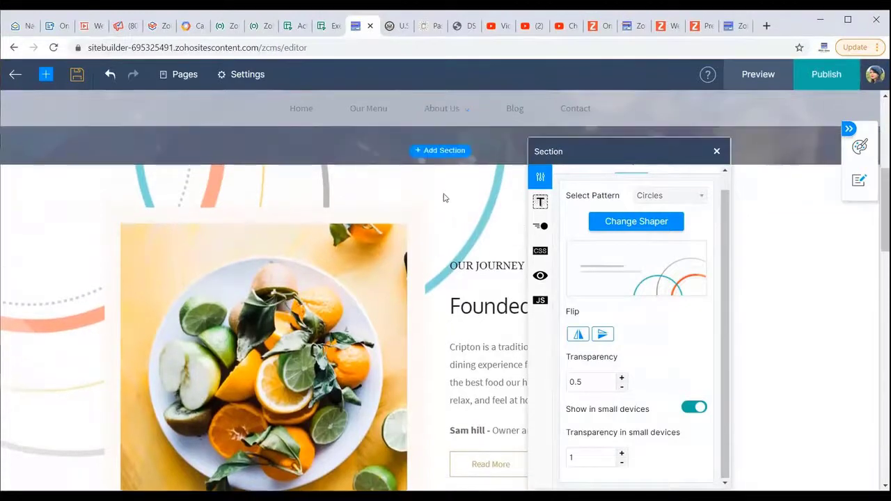
scroll(444, 198, "down", 1)
scroll(444, 198, "down", 1)
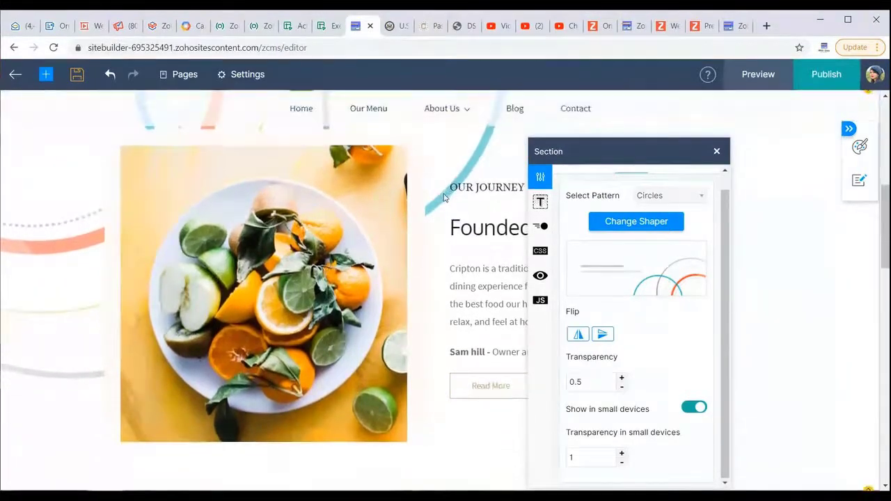
scroll(469, 246, "up", 1)
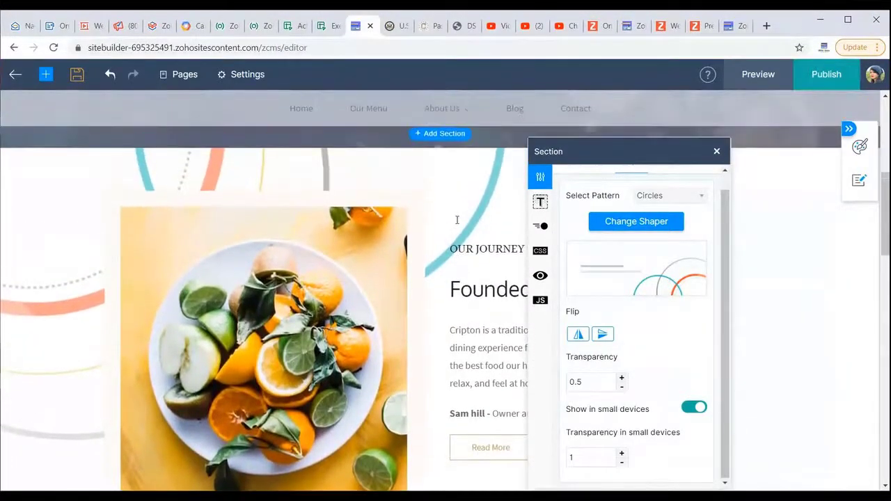
scroll(455, 219, "down", 1)
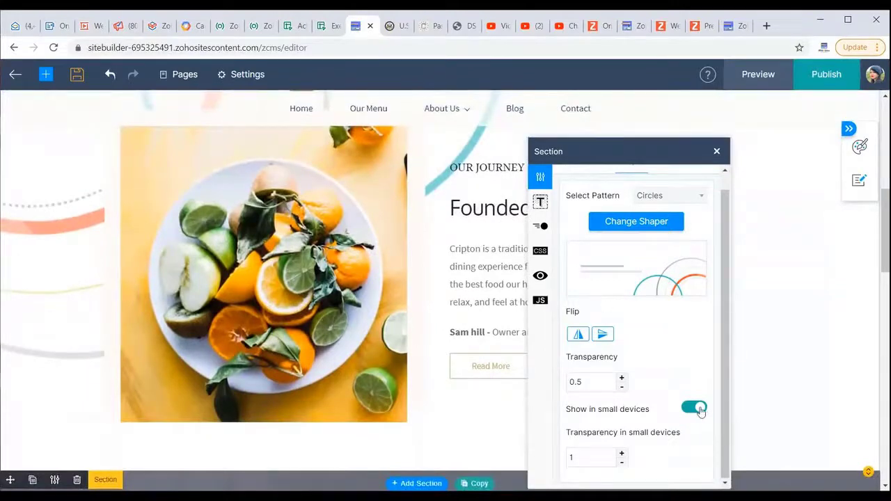
Switch the shaper's display in small devices off and back on, and move the section settings window higher.
left_click(688, 412)
left_click(700, 428)
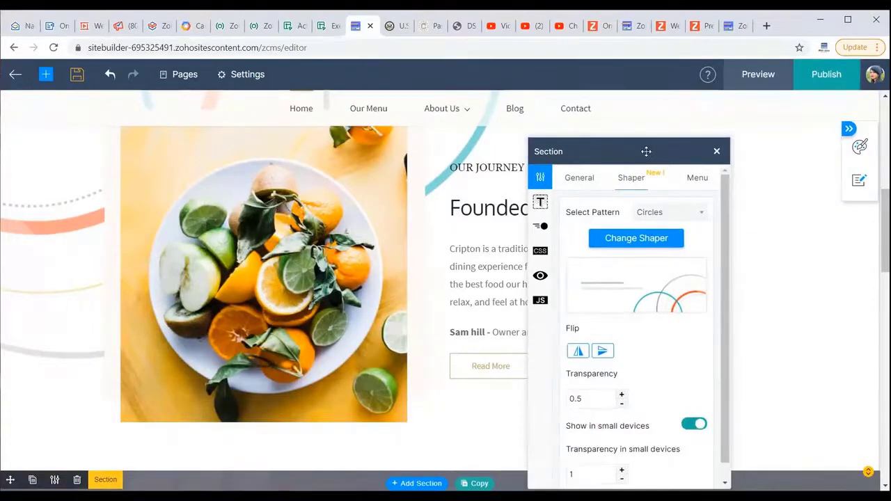
left_click_drag(645, 151, 654, 99)
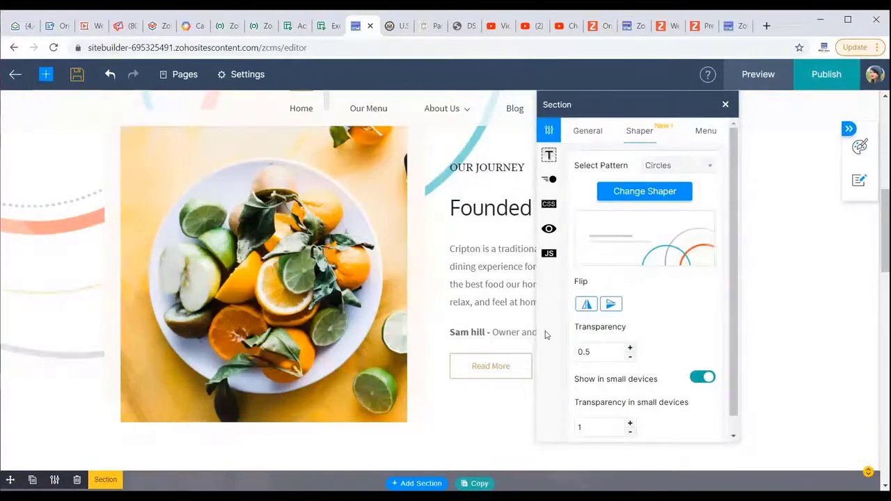
Reset the Our Journey section's shaper pattern to None and close the section settings.
left_click(697, 167)
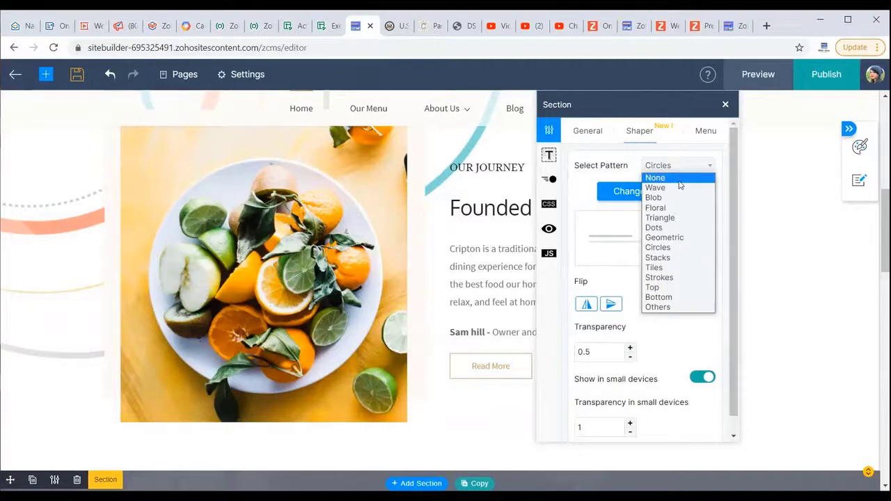
left_click(678, 180)
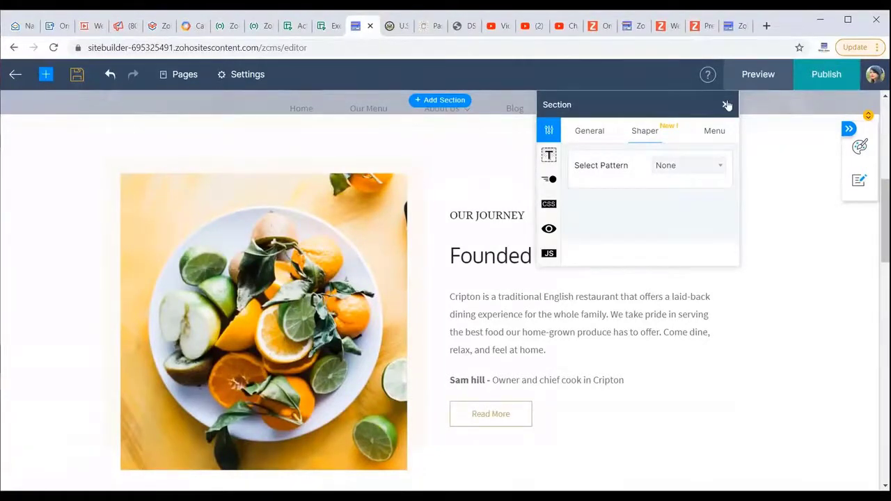
left_click(726, 104)
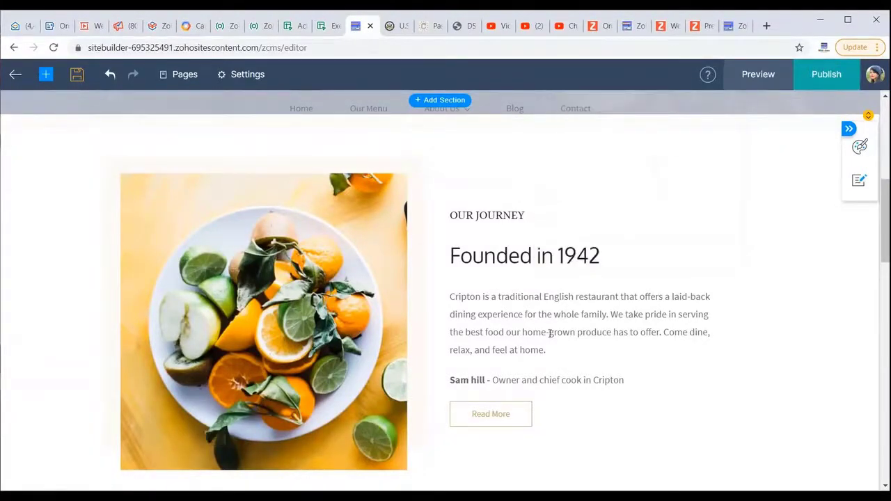
Open the settings of the "Founded in 1942" heading and look through its heading tag choices.
scroll(549, 334, "down", 1)
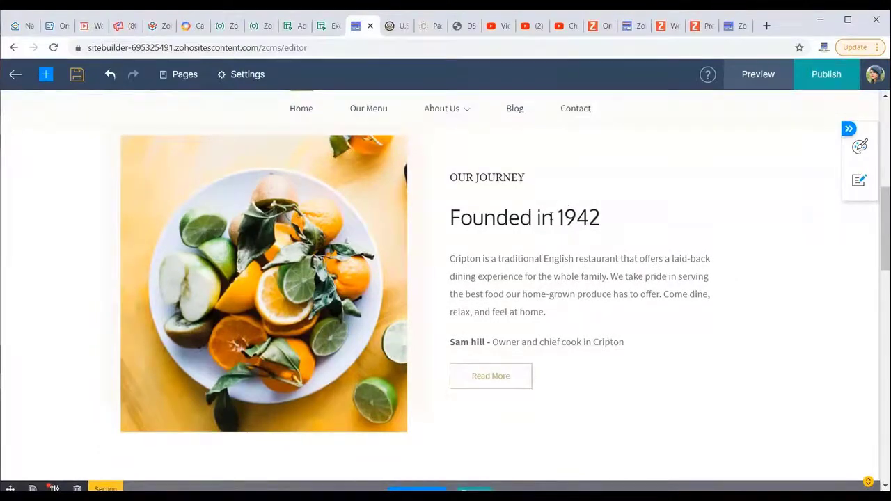
left_click(552, 217)
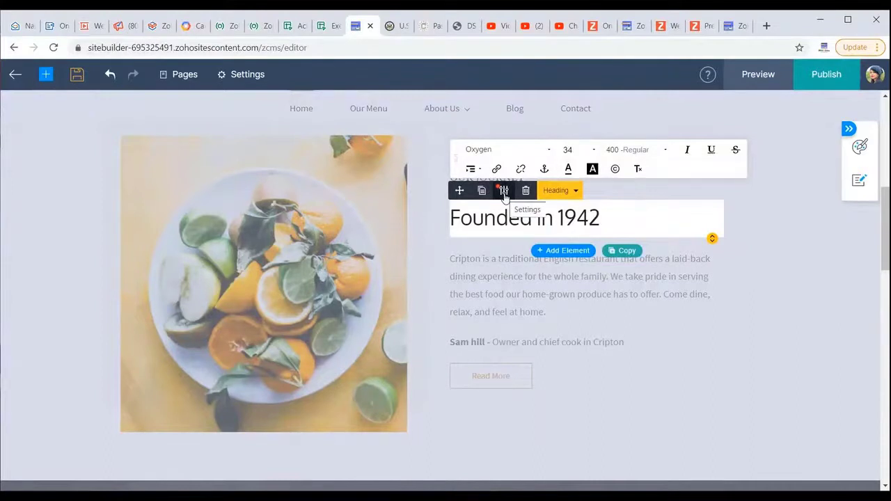
left_click(505, 197)
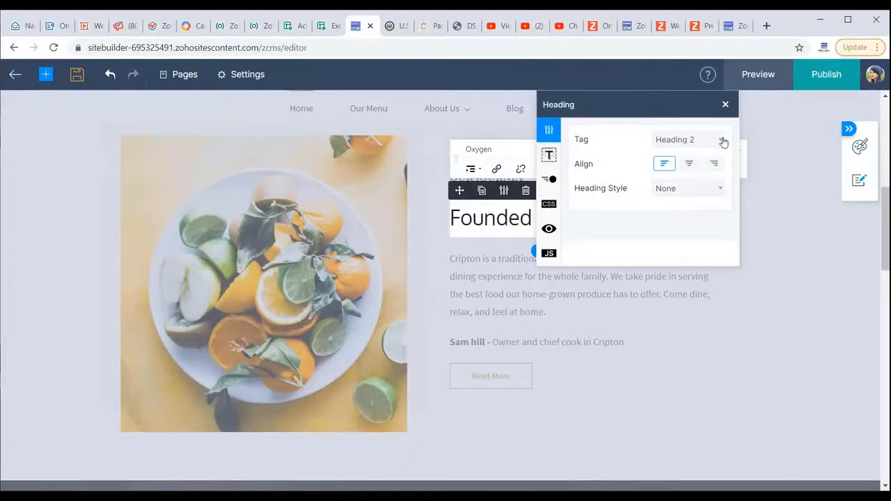
left_click(720, 141)
left_click(714, 132)
left_click(717, 143)
left_click(623, 141)
left_click(689, 140)
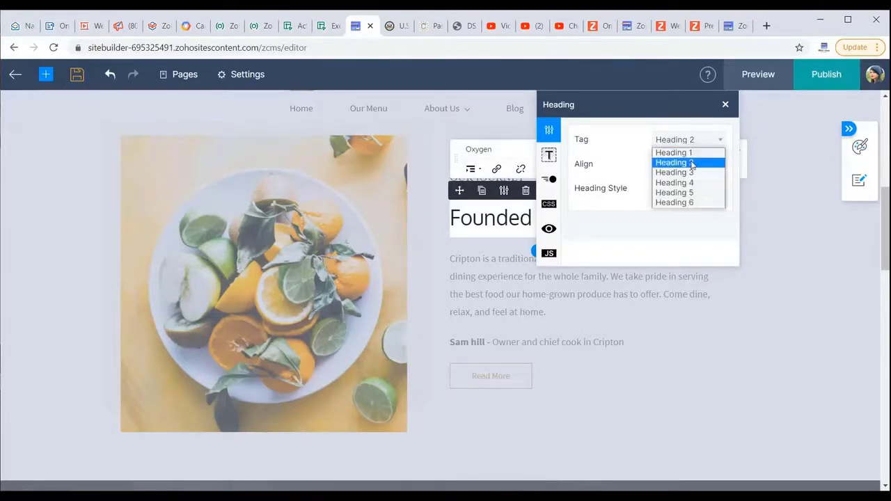
left_click(630, 146)
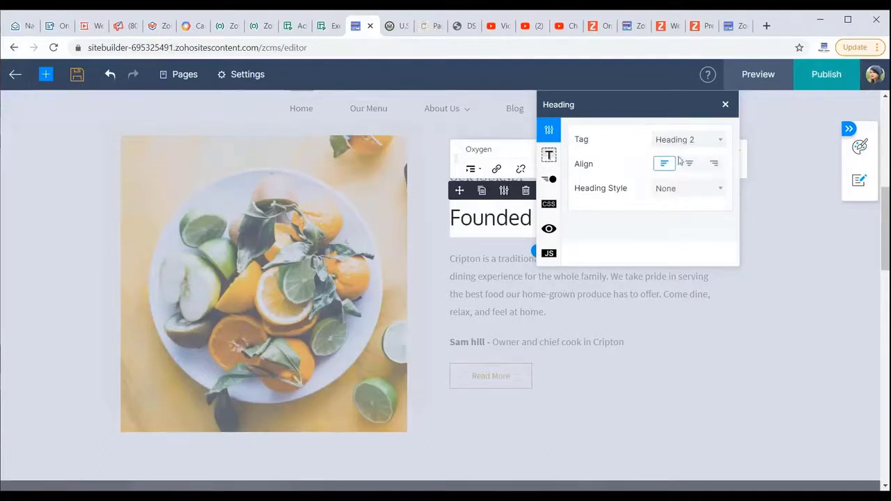
View the decorative heading style choices, move the settings window off the heading and leave the heading's settings.
left_click(693, 189)
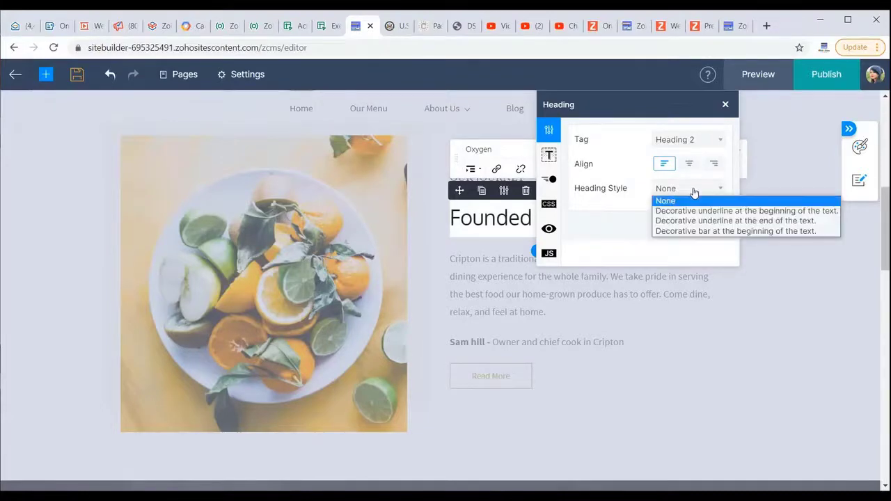
left_click_drag(723, 105, 723, 102)
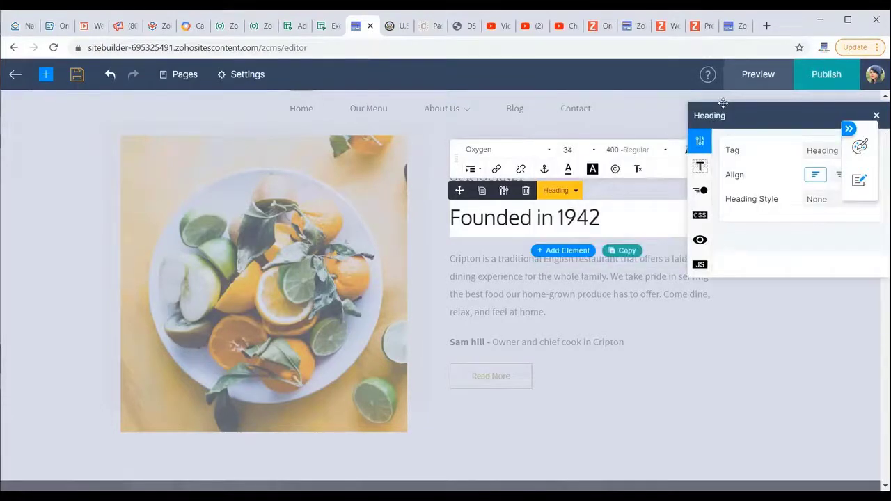
left_click(418, 226)
Open the Read More button's settings, look over its general and link options, and close them.
scroll(485, 227, "down", 1)
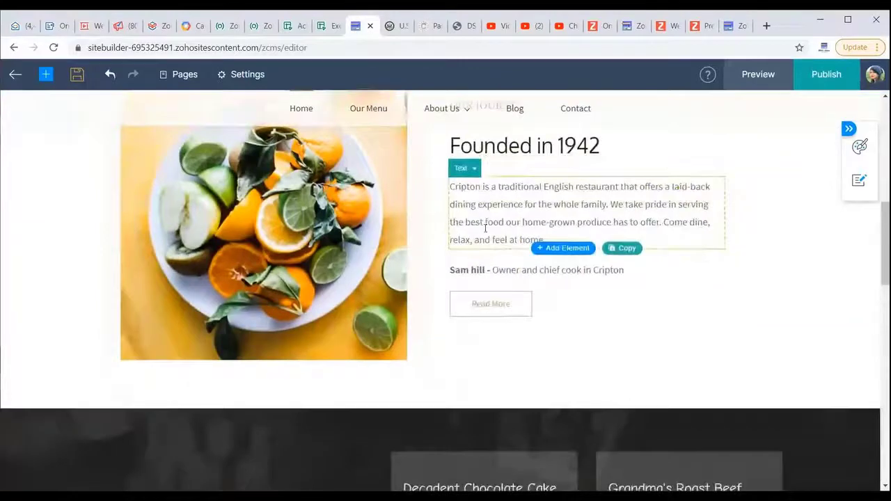
scroll(485, 227, "down", 1)
left_click(518, 285)
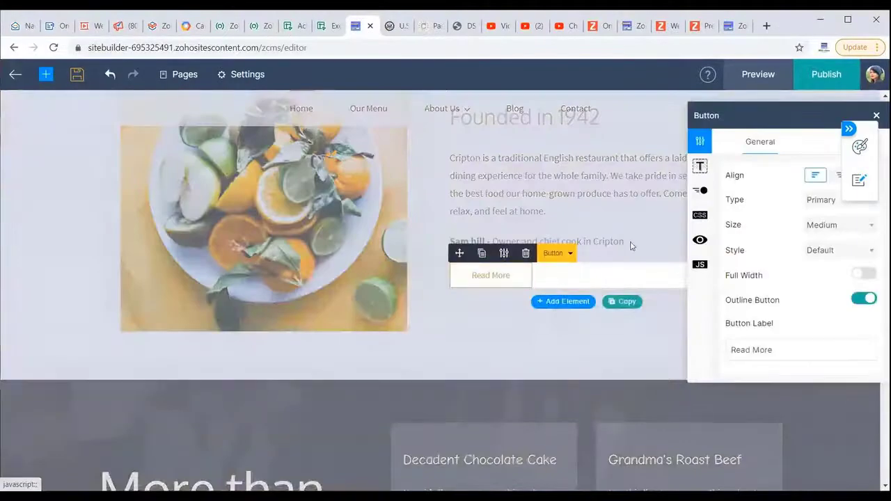
left_click_drag(758, 115, 671, 114)
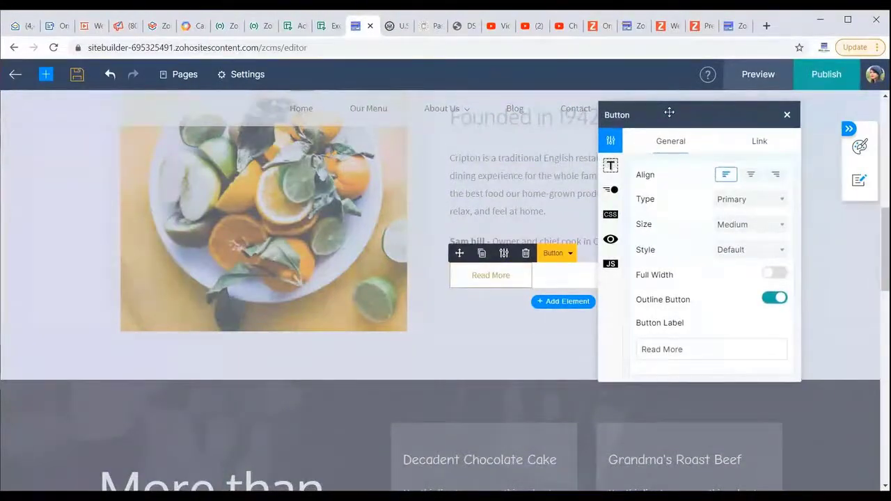
left_click(758, 141)
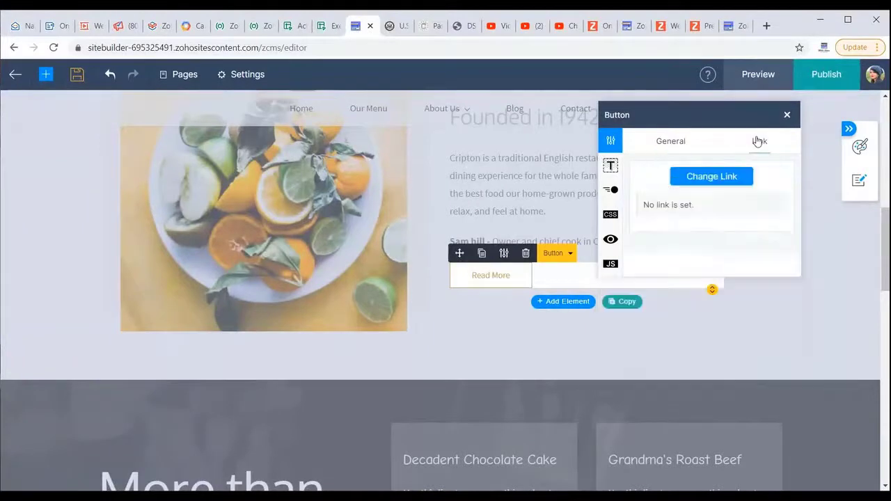
left_click(681, 142)
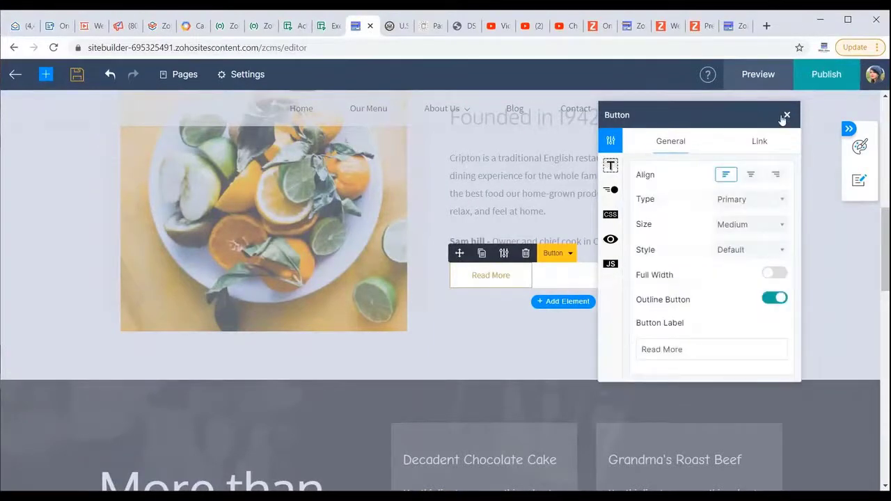
left_click(786, 115)
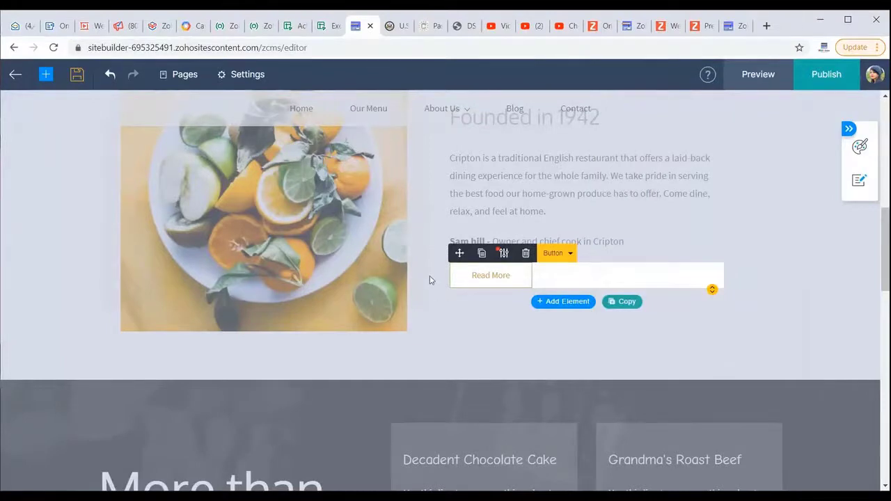
scroll(429, 279, "up", 4)
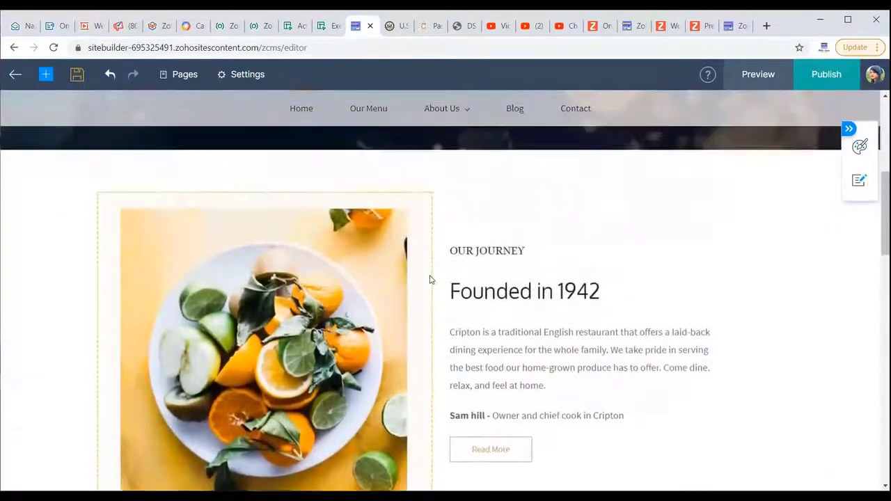
Open the hero slide's settings, move the window aside and look through the background type choices and the remaining background options.
scroll(429, 275, "up", 3)
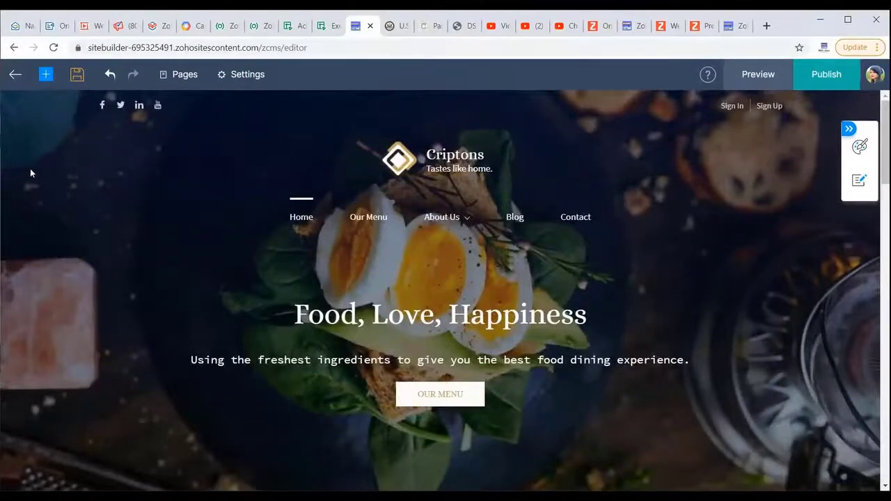
scroll(123, 236, "down", 1)
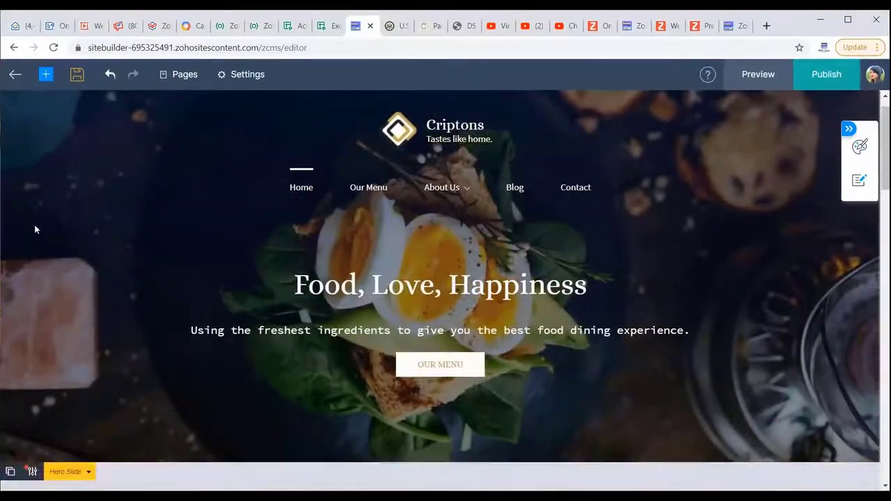
left_click(31, 473)
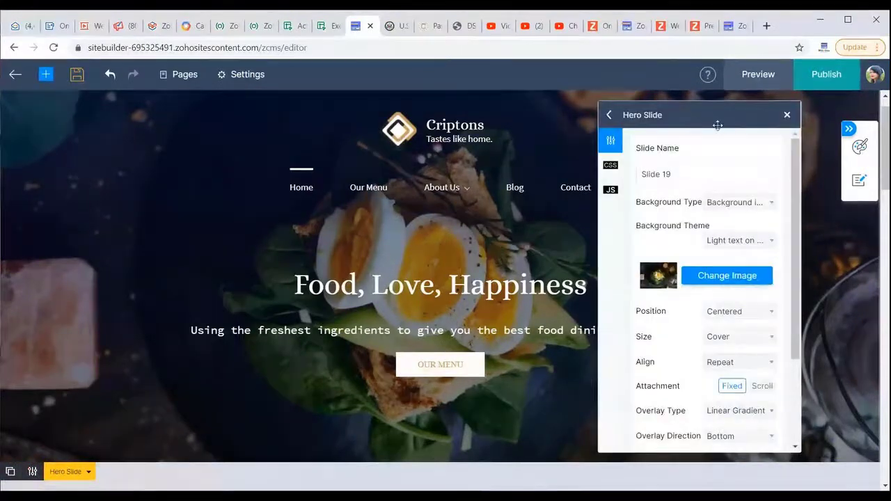
left_click_drag(721, 110, 656, 96)
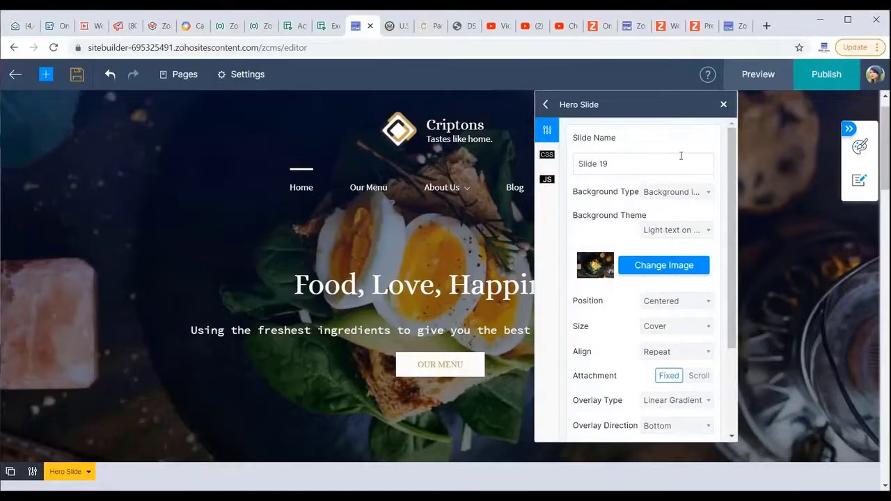
left_click(707, 194)
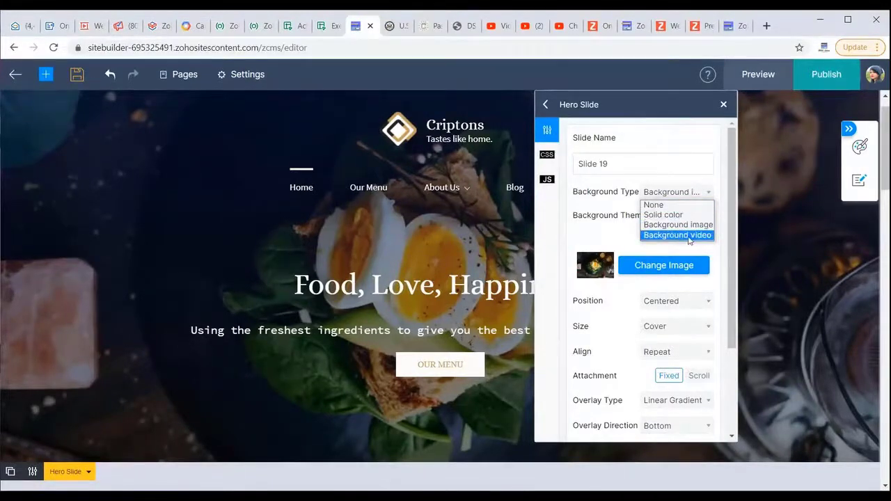
left_click(588, 238)
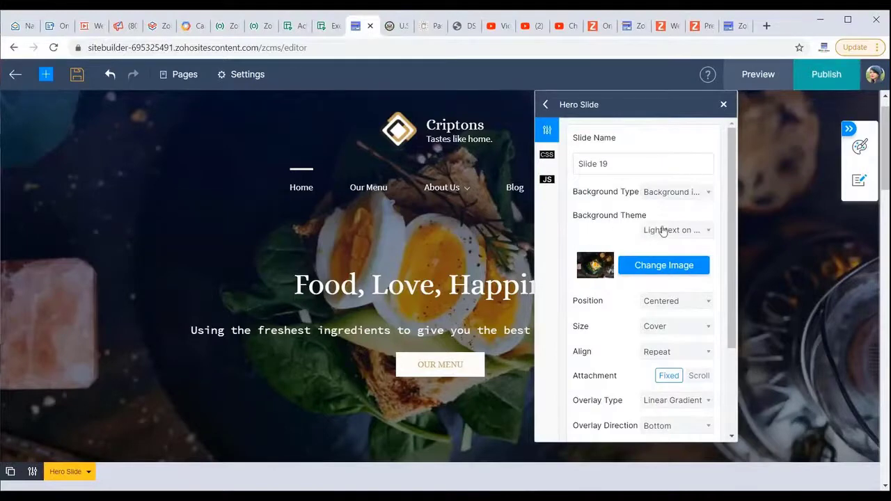
scroll(691, 227, "down", 1)
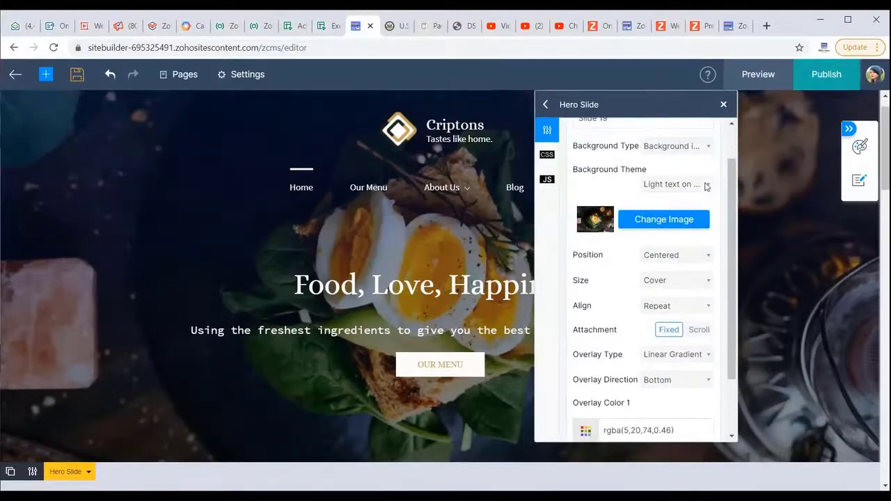
scroll(693, 297, "down", 1)
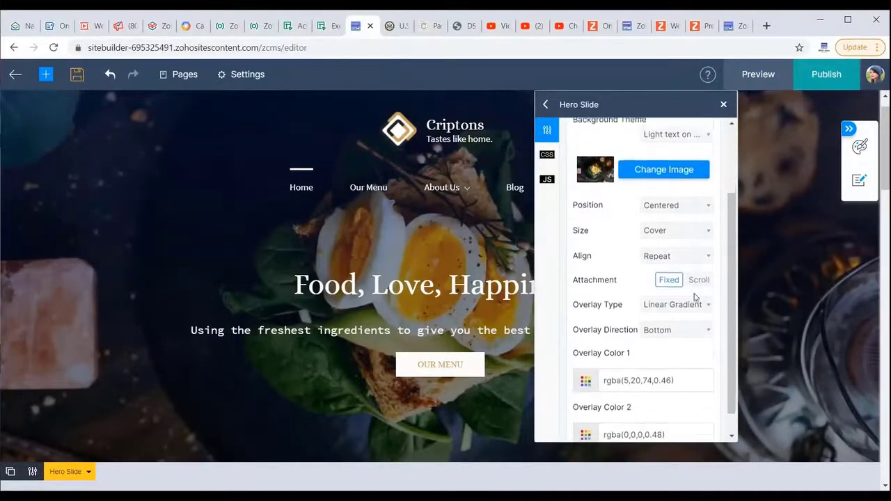
Try the Scroll attachment for the hero slide's background image and check how the page scrolls.
left_click(696, 279)
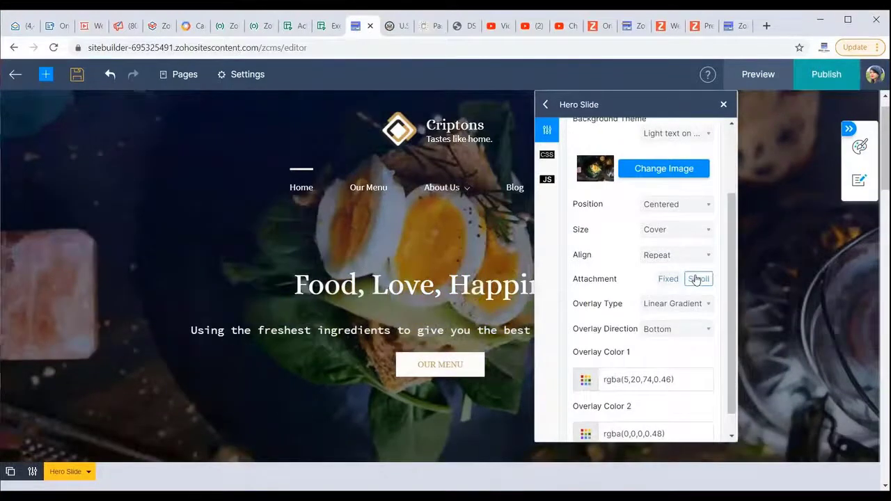
scroll(452, 313, "down", 2)
scroll(451, 312, "up", 3)
scroll(451, 313, "up", 1)
scroll(448, 311, "down", 2)
scroll(448, 313, "up", 2)
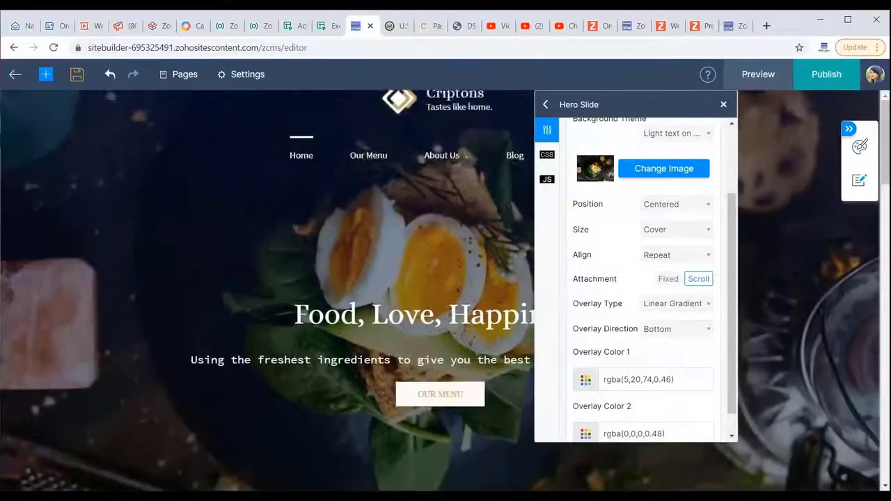
Set the hero background's attachment to Fixed, check its effect on the page and close the slide settings.
left_click(668, 279)
scroll(428, 266, "down", 2)
scroll(428, 270, "down", 1)
scroll(428, 270, "up", 3)
mouse_move(440, 218)
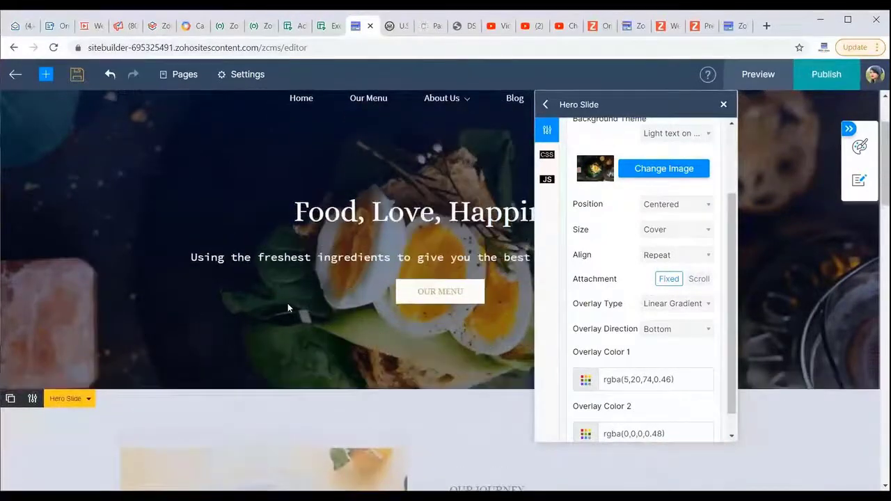
left_click(724, 105)
Add a Carousel element below the Our Journey image and text.
scroll(587, 258, "down", 5)
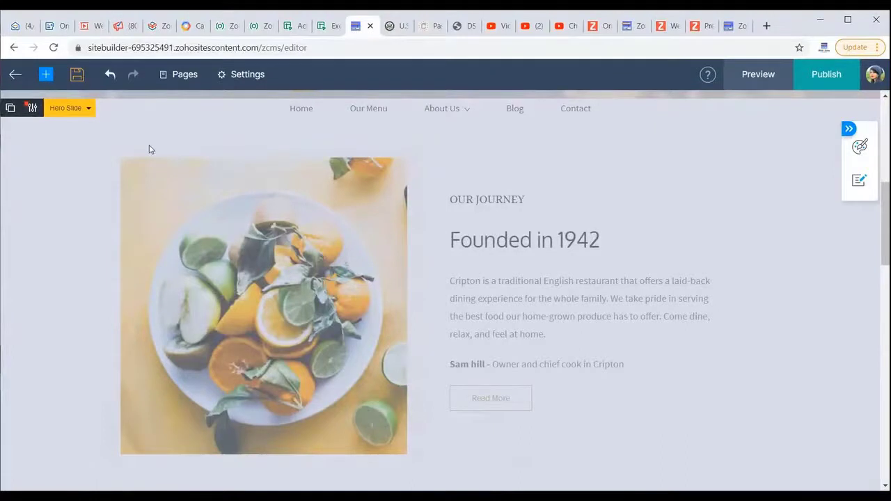
left_click(47, 76)
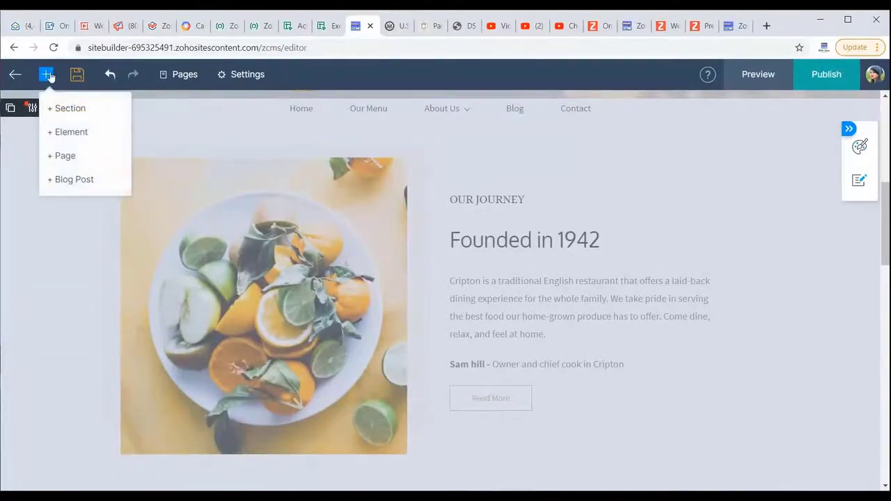
left_click(81, 126)
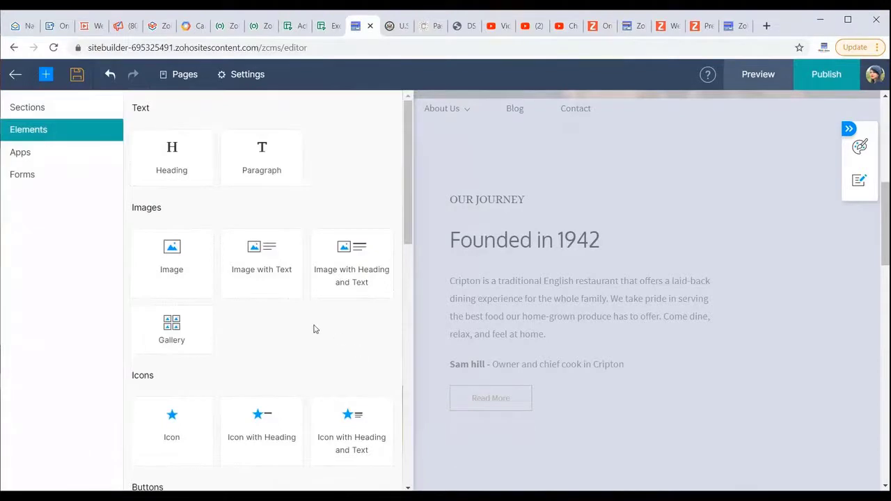
scroll(334, 358, "down", 4)
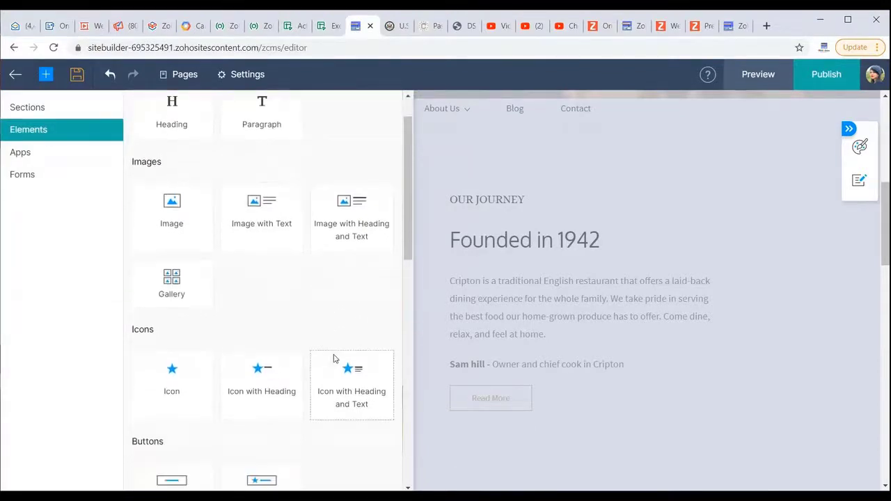
scroll(334, 358, "down", 2)
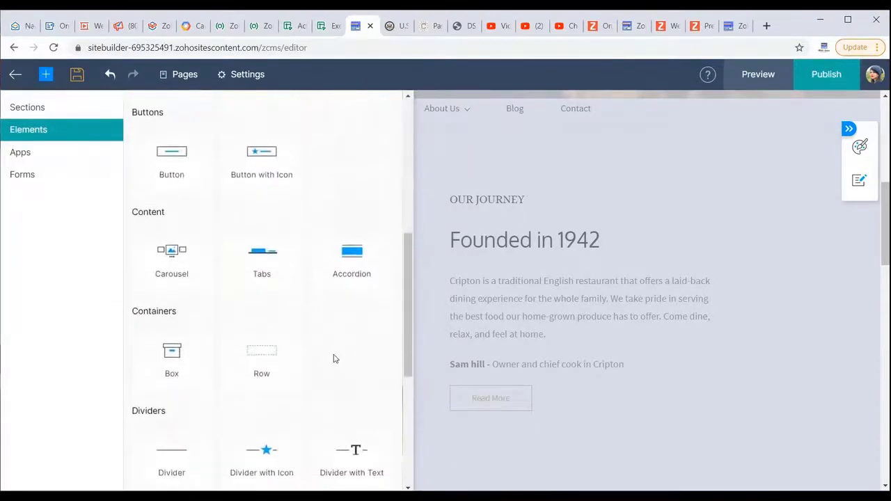
scroll(558, 350, "down", 2)
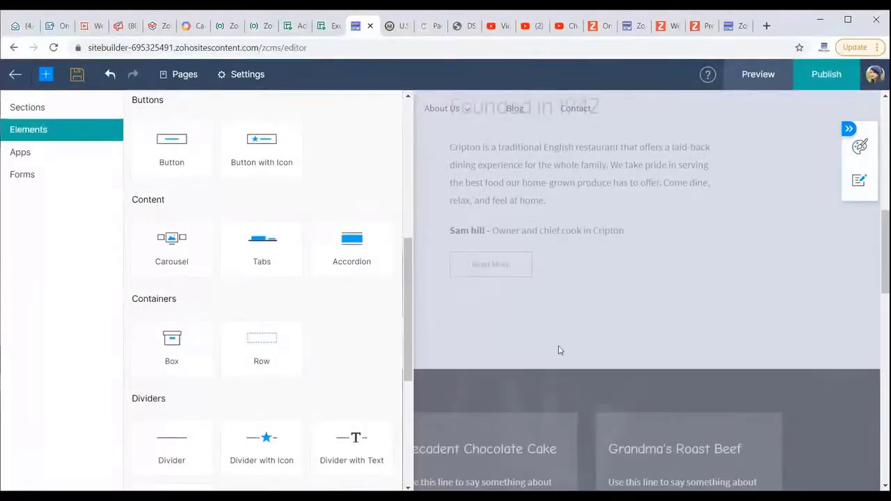
scroll(558, 345, "down", 2)
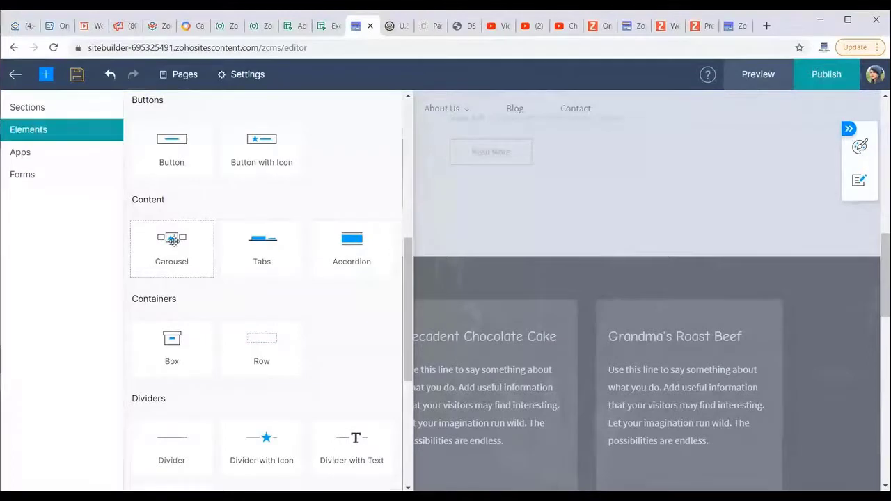
left_click_drag(173, 240, 304, 231)
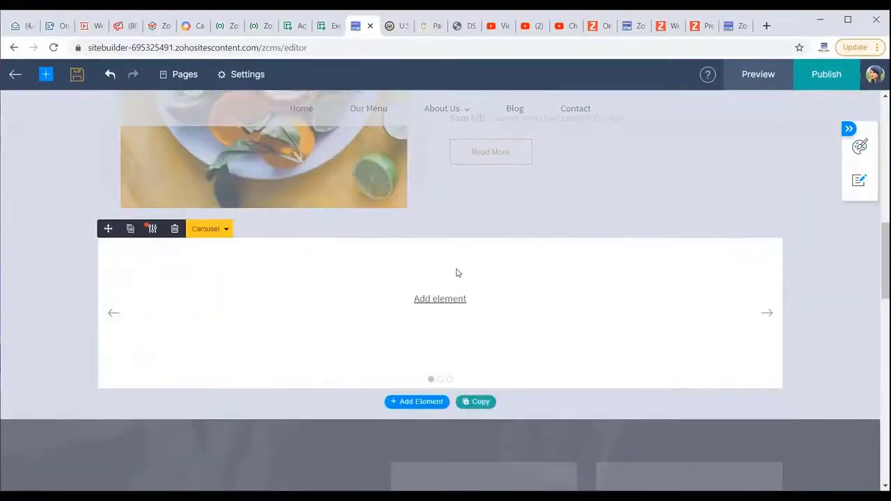
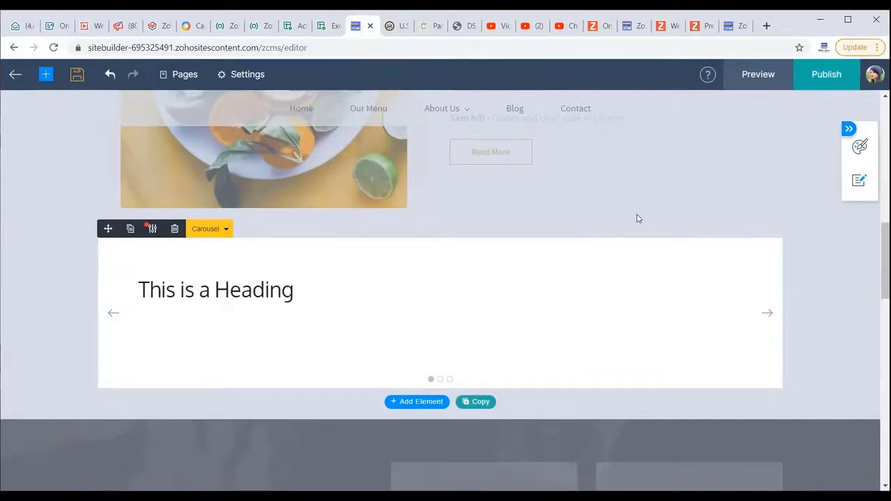
Flip through all the slides of the new carousel back to the one with the heading.
left_click(765, 314)
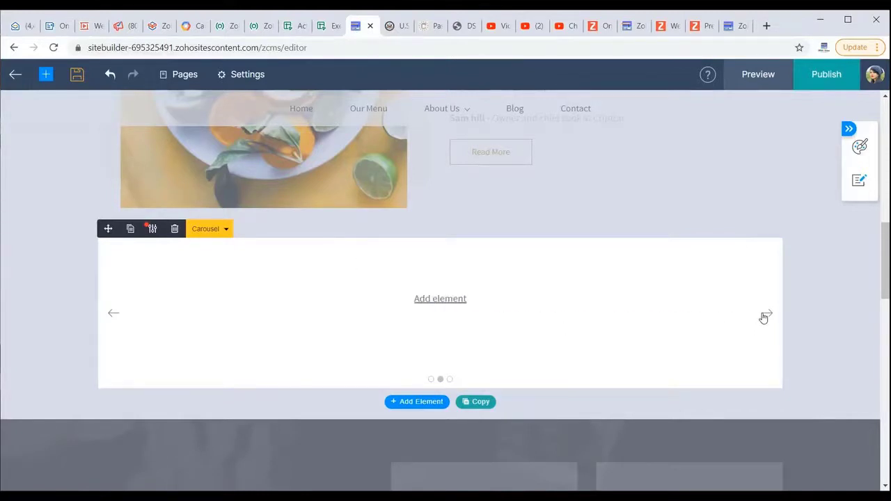
left_click(766, 315)
left_click(765, 315)
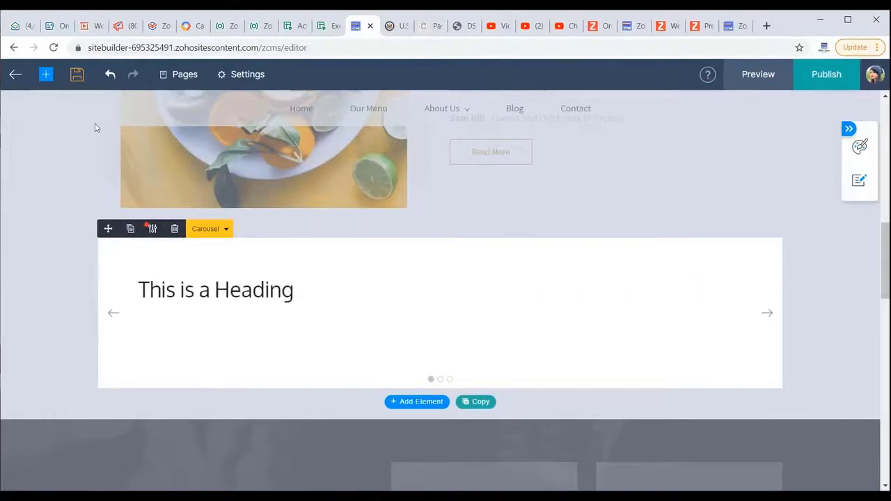
Add an Image element between the Our Journey content and the carousel.
left_click(46, 75)
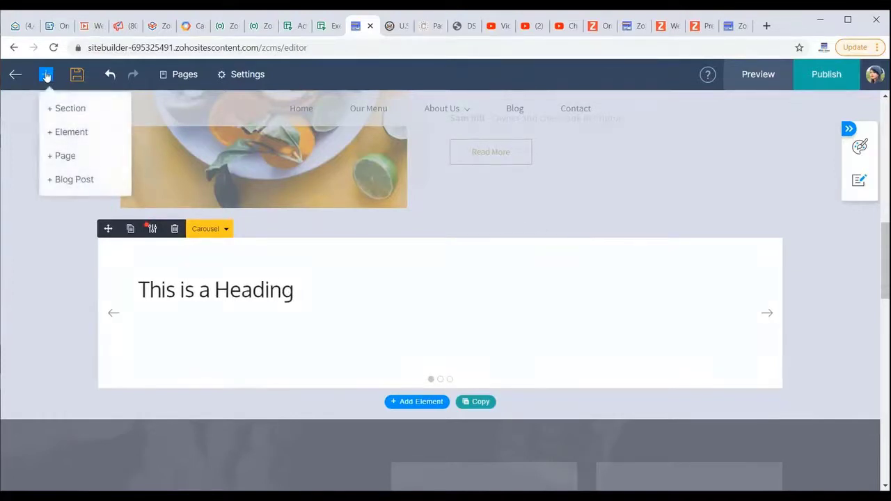
left_click(72, 132)
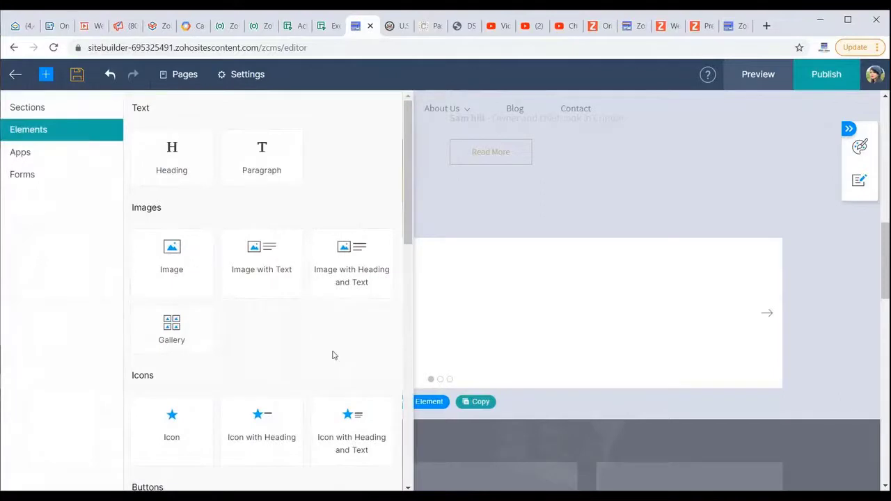
scroll(333, 355, "down", 2)
scroll(332, 355, "down", 4)
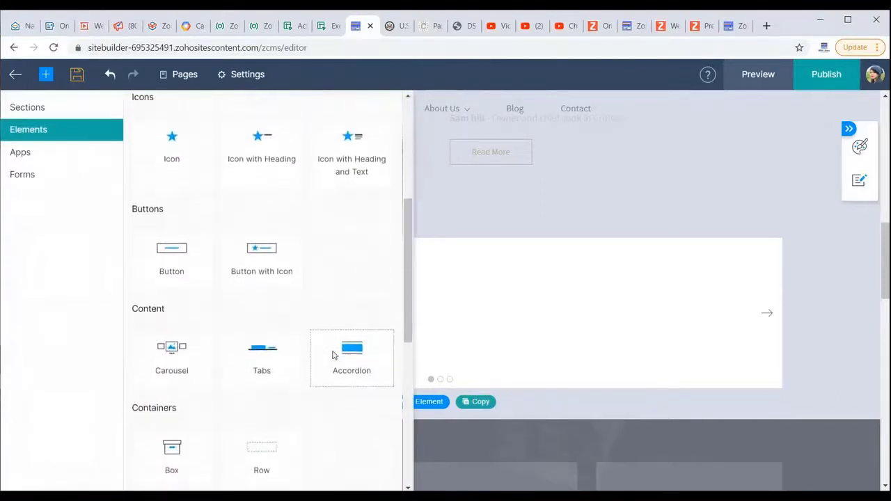
scroll(332, 354, "up", 6)
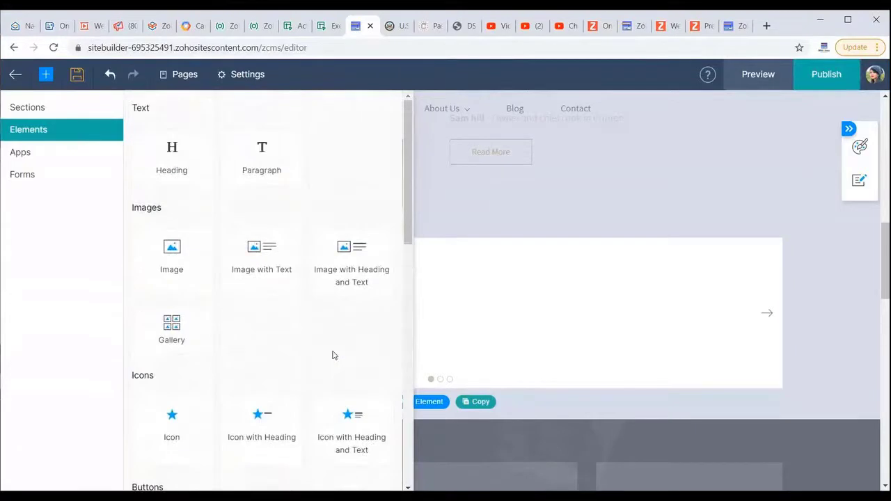
left_click_drag(185, 268, 392, 235)
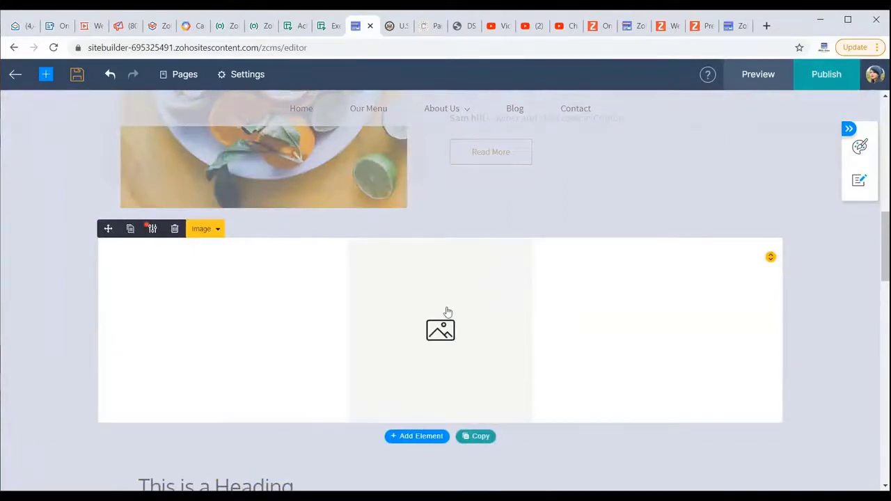
Open the new image element's settings, start changing its image and look at the available upload options.
left_click(448, 311)
left_click(153, 230)
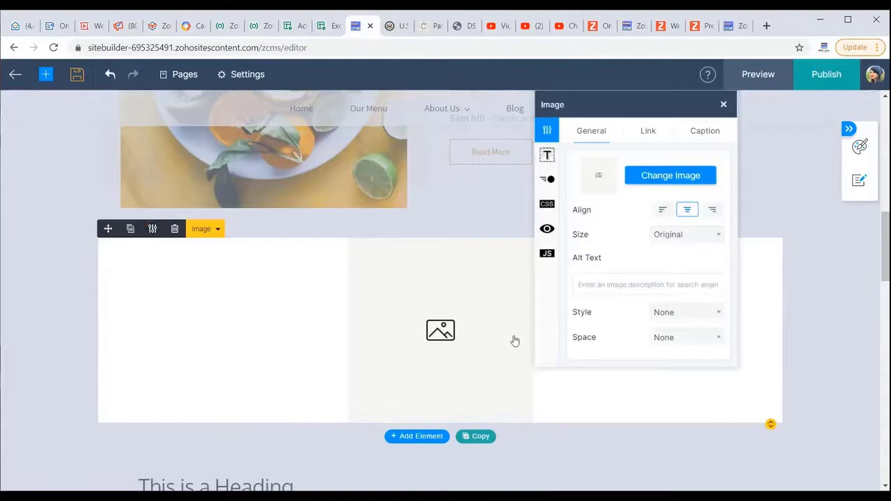
left_click(670, 175)
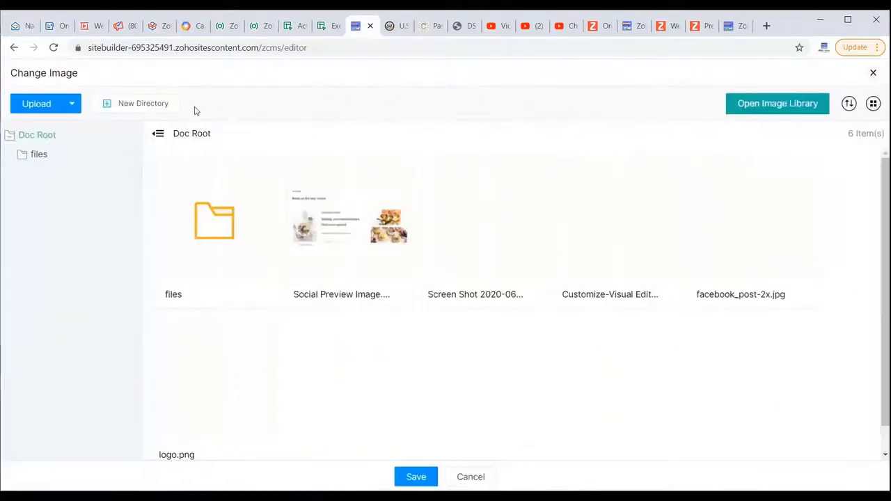
left_click(79, 103)
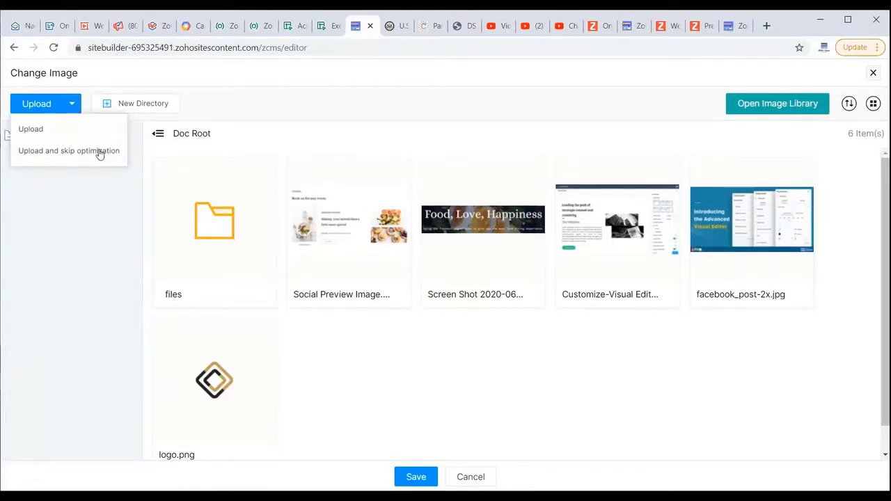
left_click(570, 127)
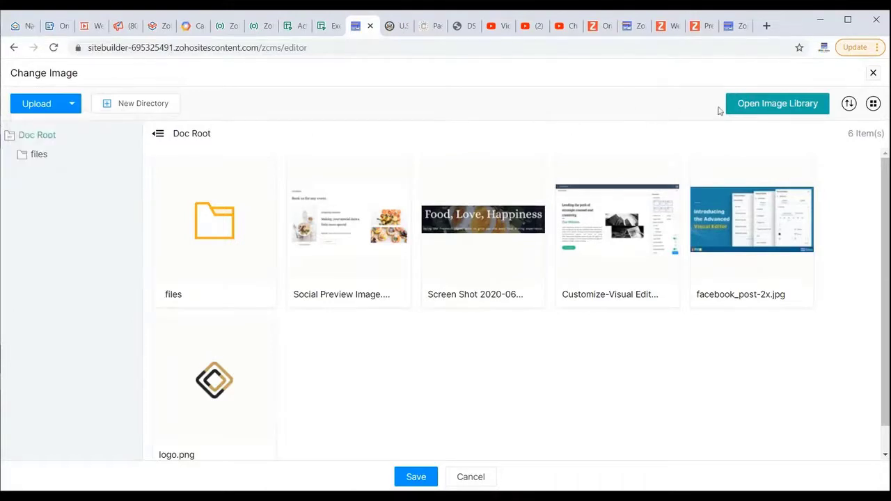
Open the image library, look at the Pixabay collection and search Unsplash for "food".
left_click(764, 105)
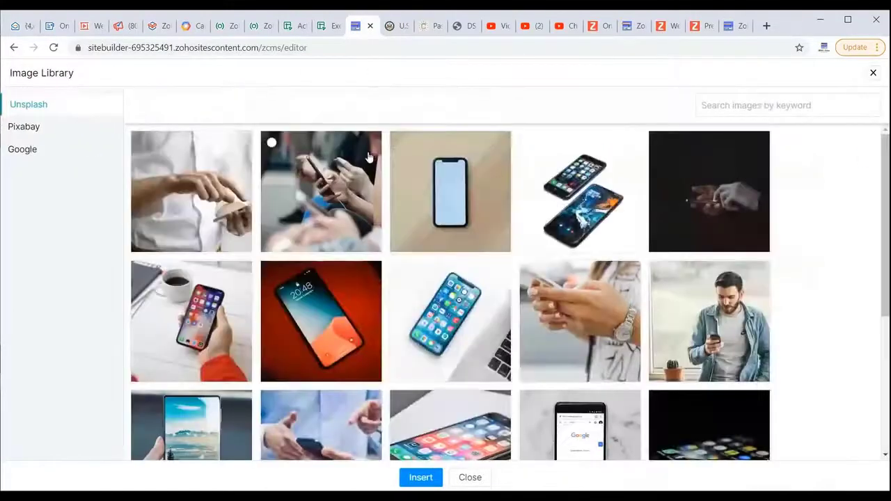
left_click(56, 137)
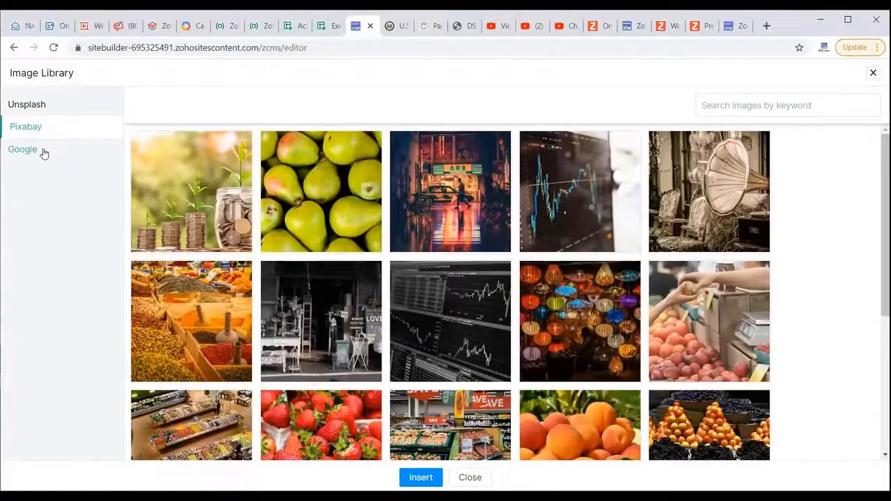
left_click(62, 107)
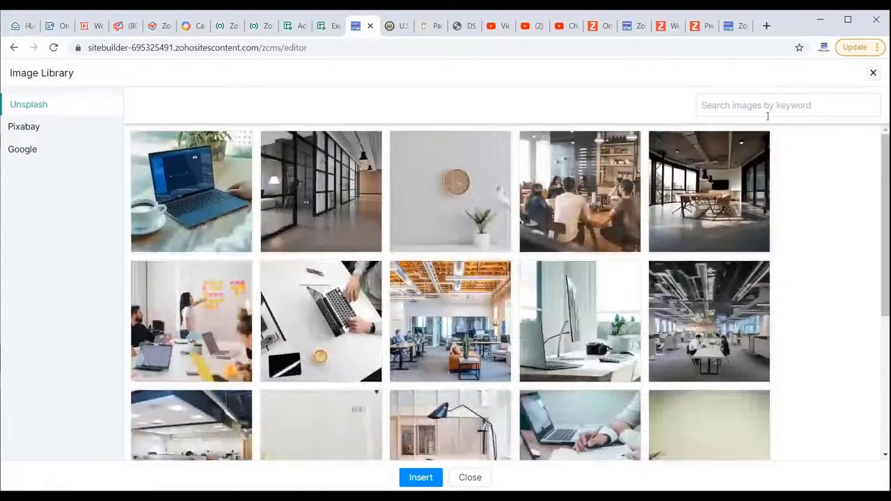
left_click(763, 110)
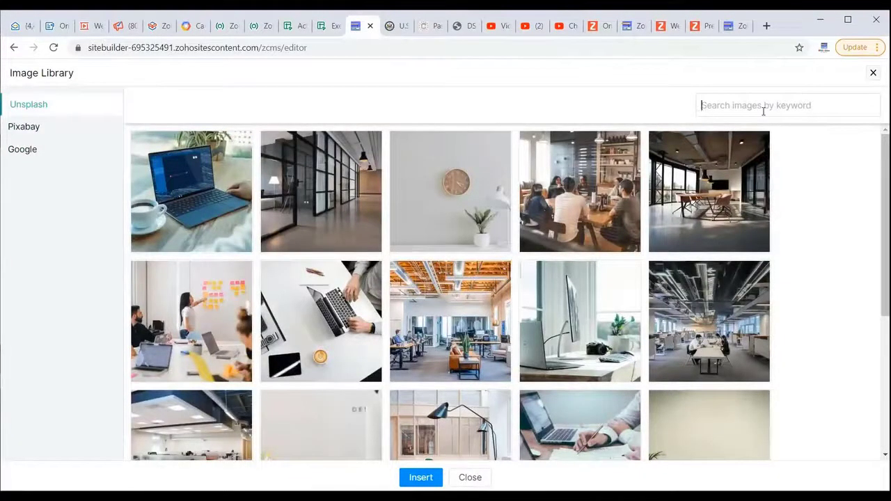
type("food")
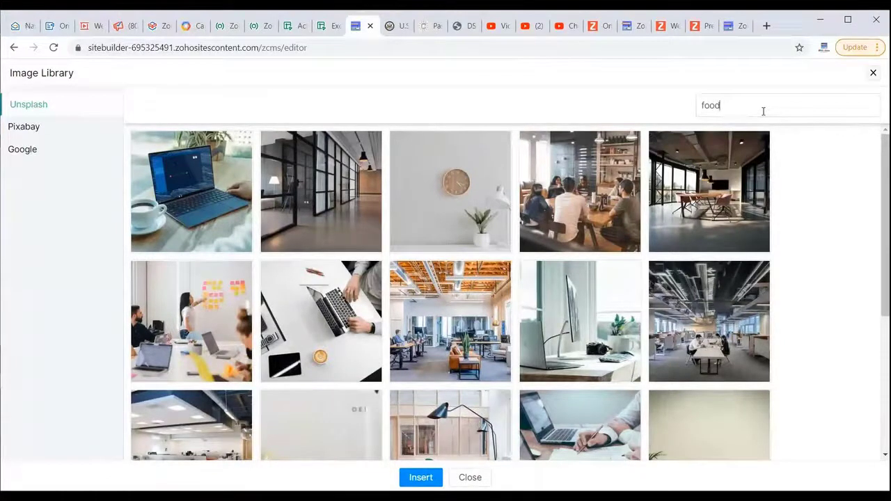
key("Return")
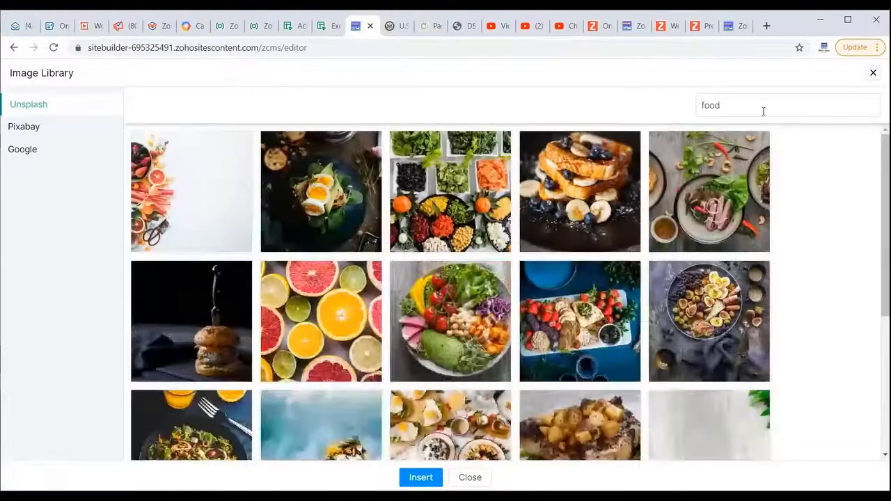
Insert the whole sliced pizza photo from the food results into the image element.
scroll(470, 273, "down", 4)
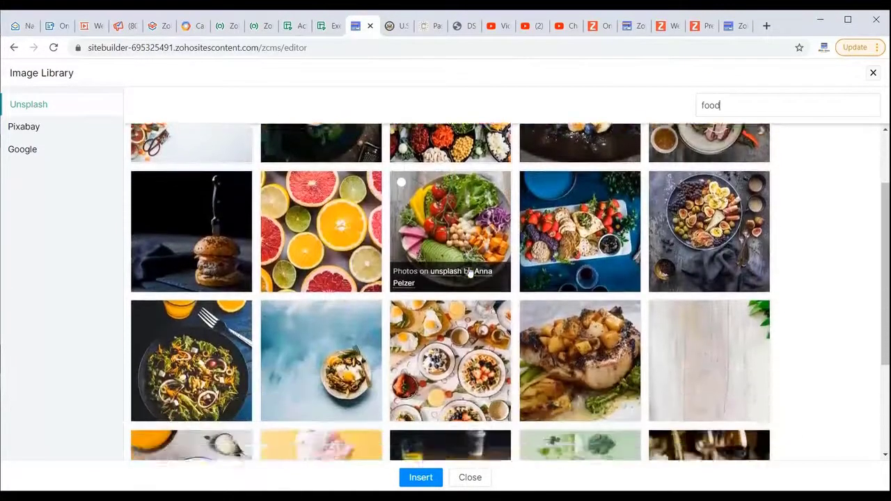
scroll(470, 273, "down", 2)
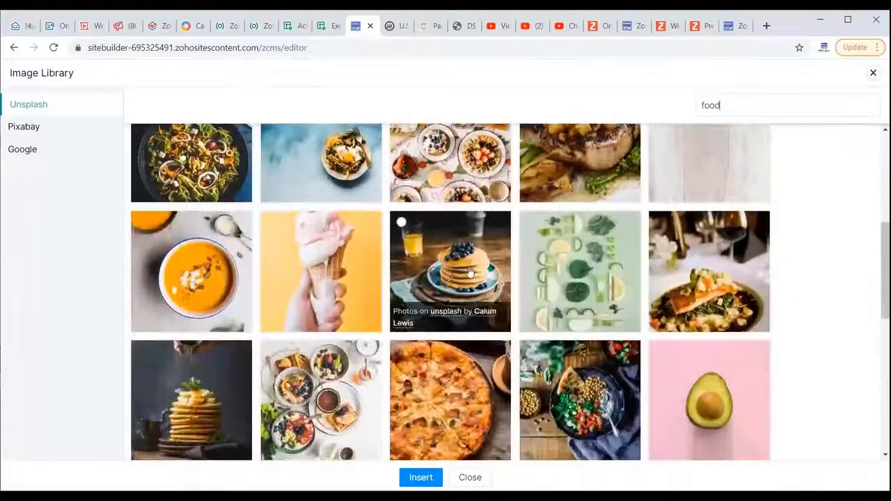
scroll(470, 273, "down", 1)
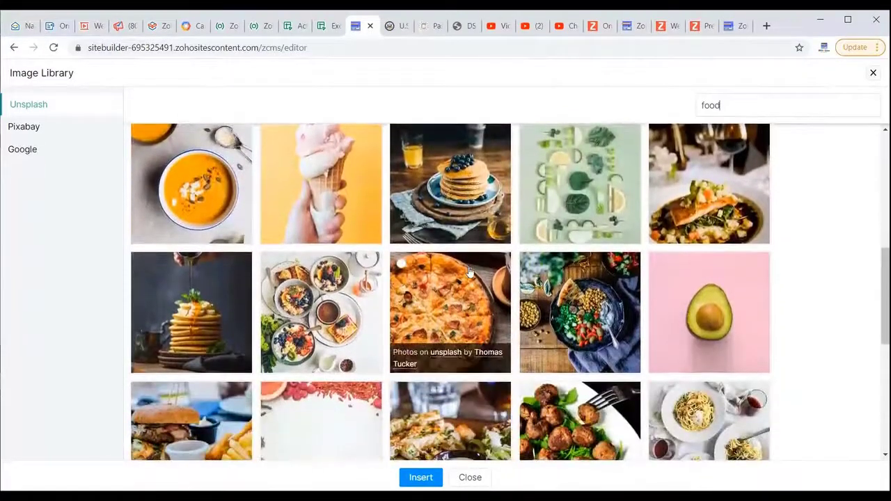
left_click(470, 273)
left_click(421, 478)
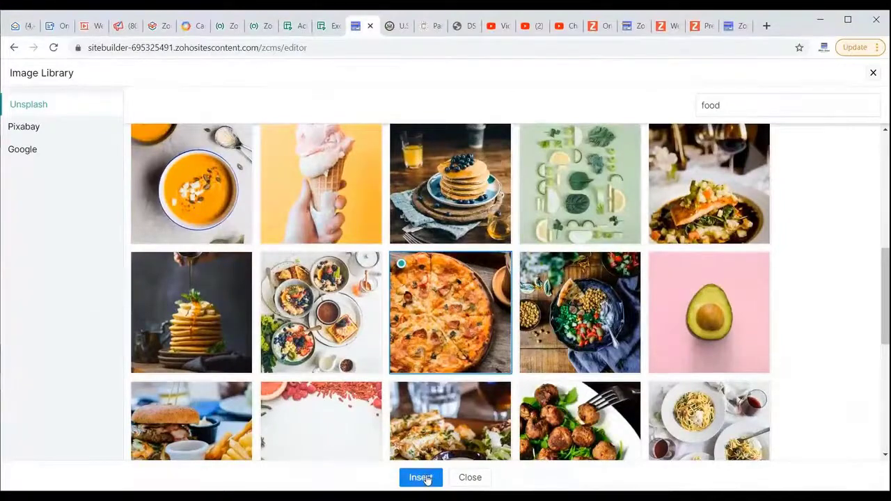
Set the pizza image's size to Medium and align it left.
scroll(353, 344, "down", 4)
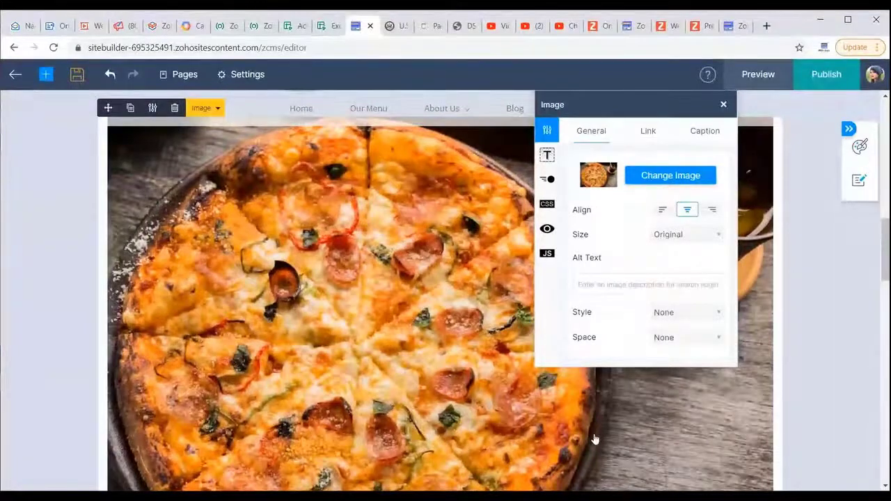
scroll(592, 439, "down", 1)
left_click(700, 234)
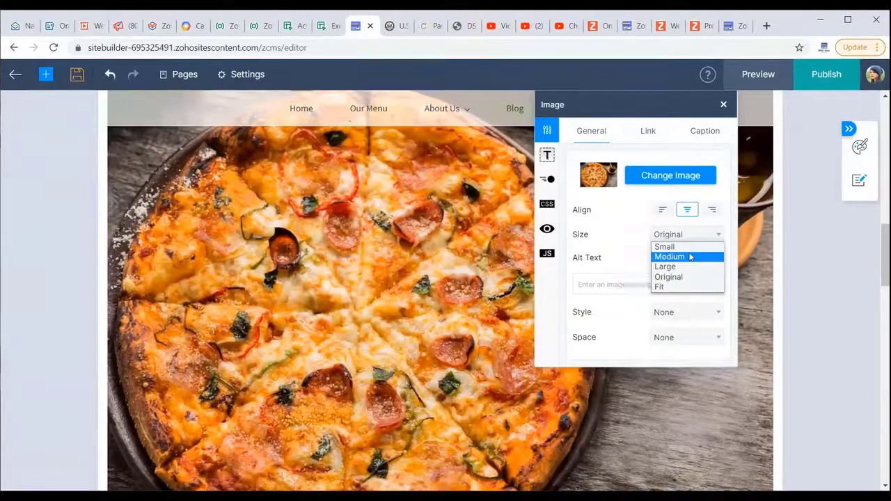
left_click(690, 256)
scroll(458, 269, "up", 3)
scroll(458, 269, "down", 3)
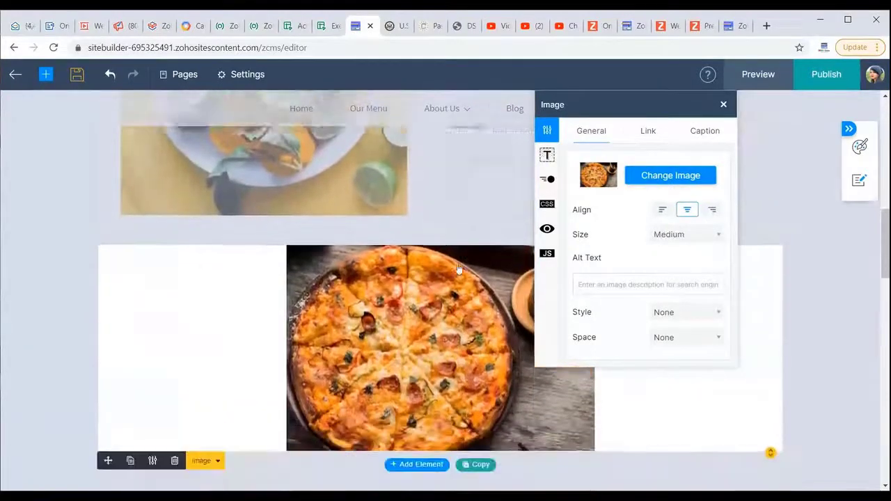
left_click(662, 210)
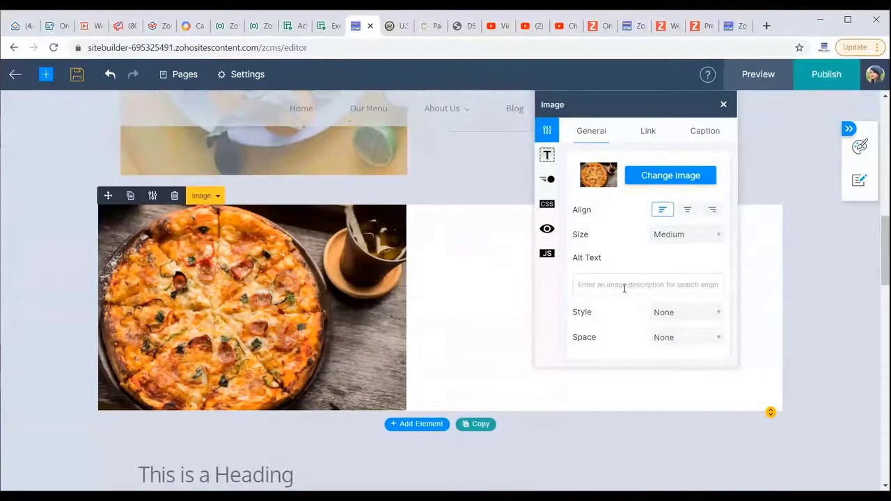
Apply the Round Corner style to the pizza image, check the Space options and close its settings.
left_click(706, 316)
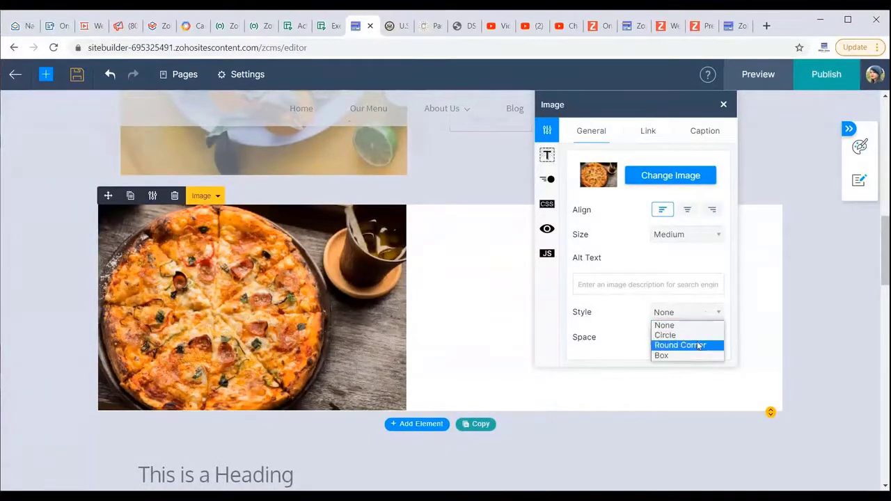
left_click(693, 345)
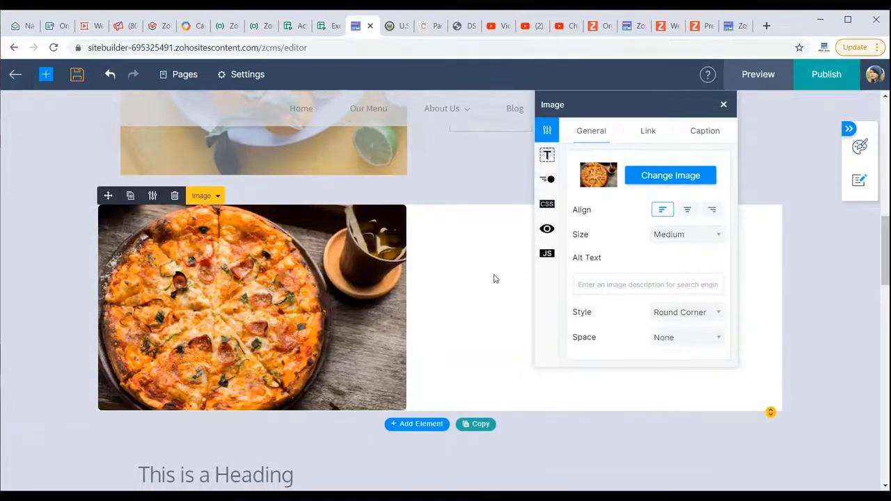
left_click(692, 335)
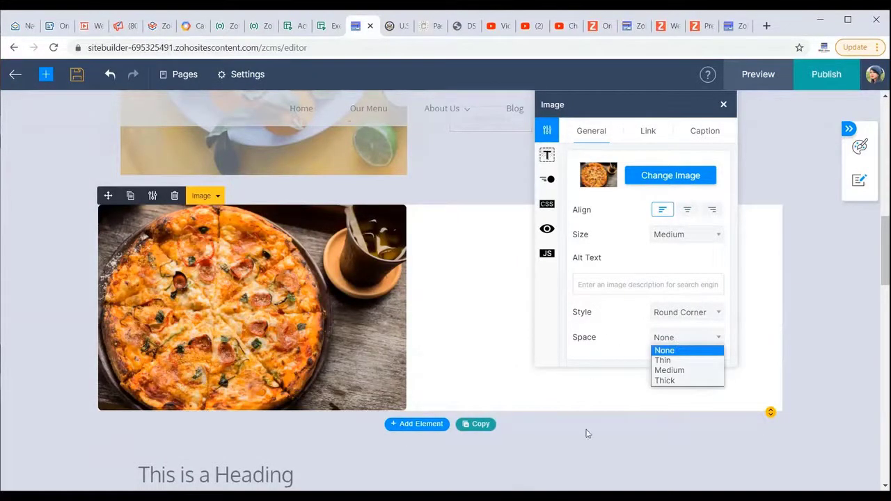
left_click(722, 115)
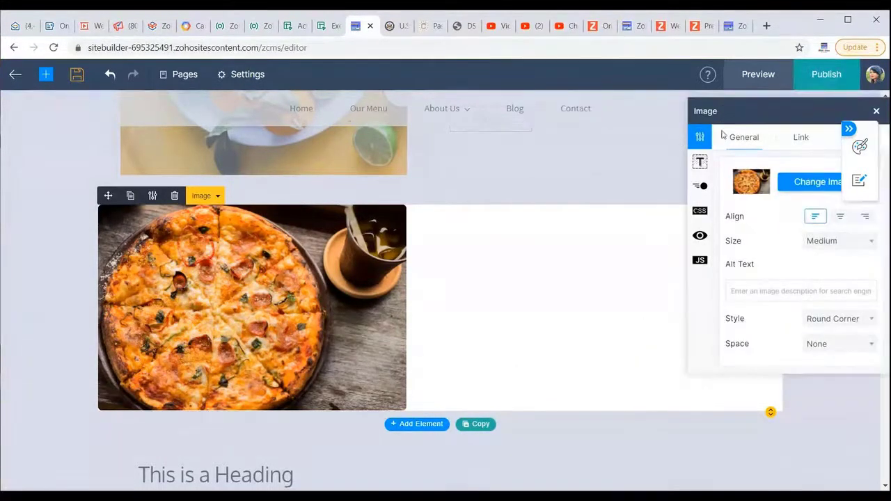
left_click_drag(746, 111, 582, 152)
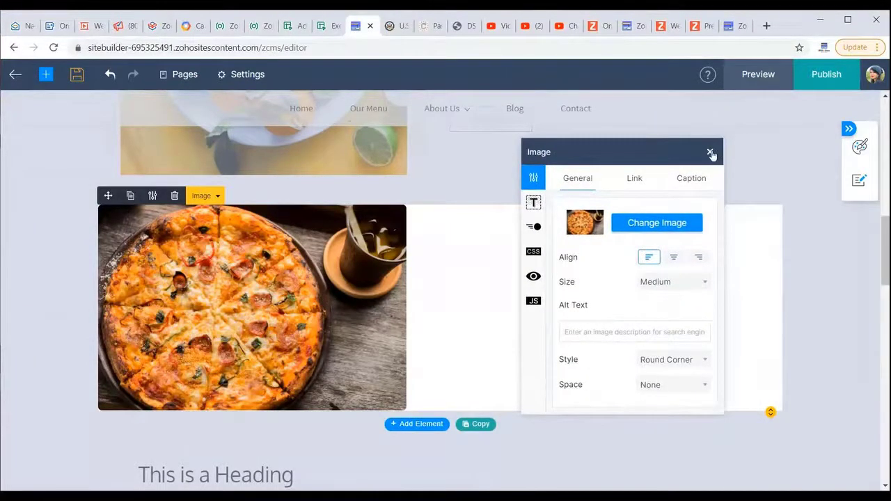
left_click(710, 153)
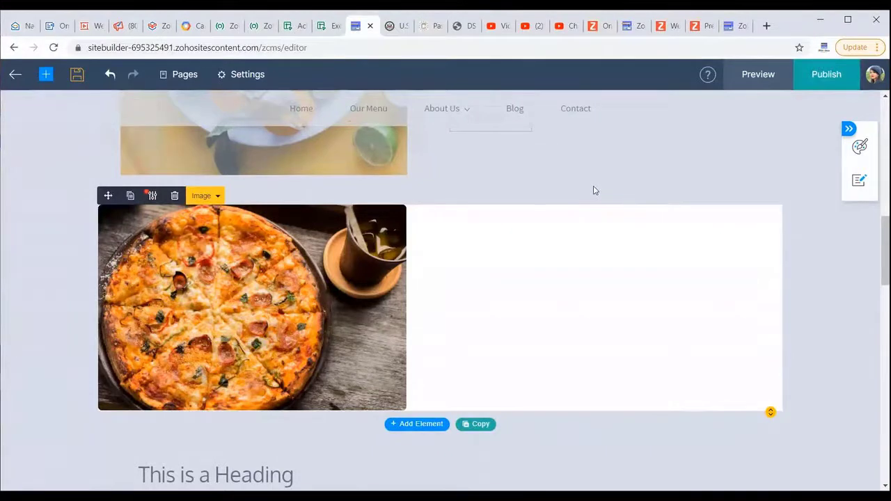
Browse the ready-made section templates and filter them to the Image category.
scroll(149, 231, "down", 10)
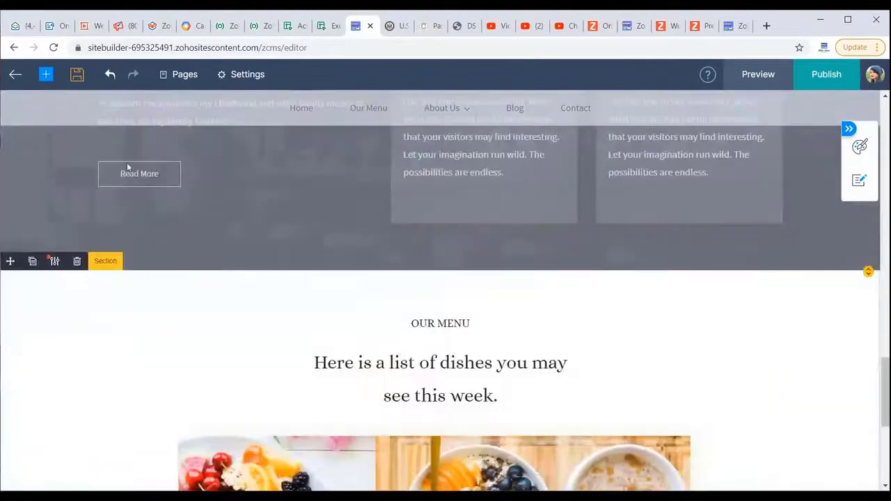
left_click(45, 73)
left_click(68, 109)
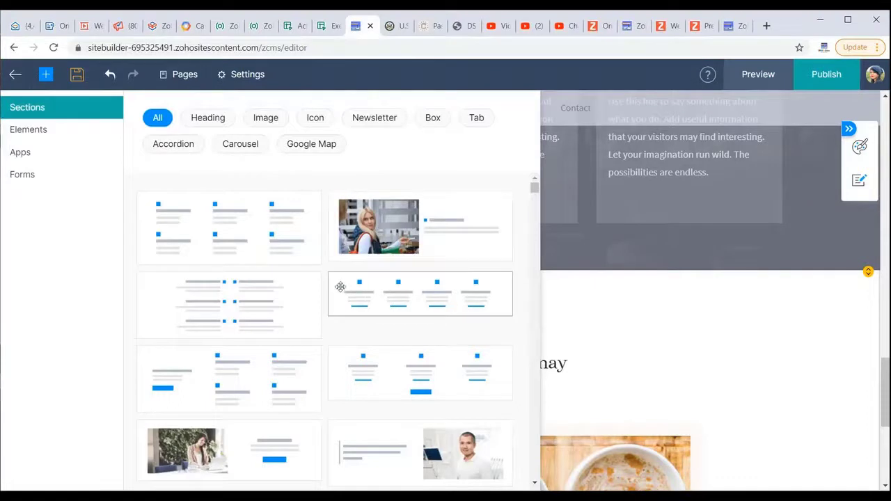
scroll(321, 271, "down", 5)
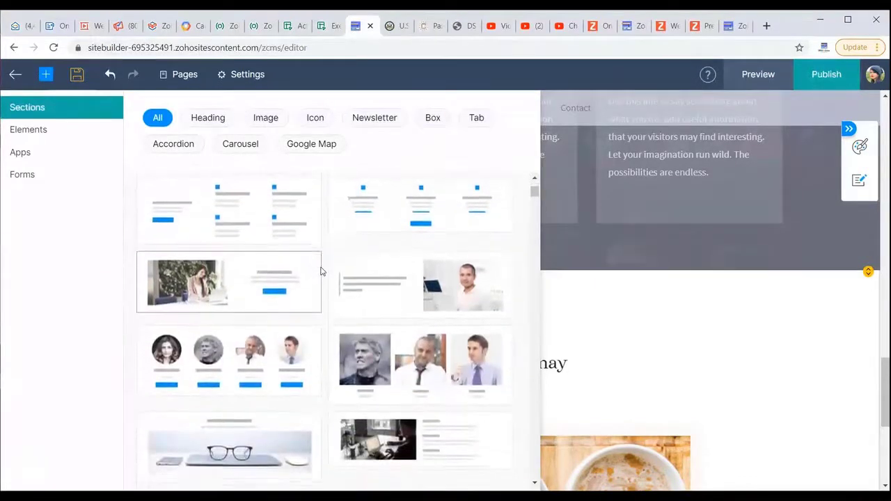
scroll(321, 271, "up", 3)
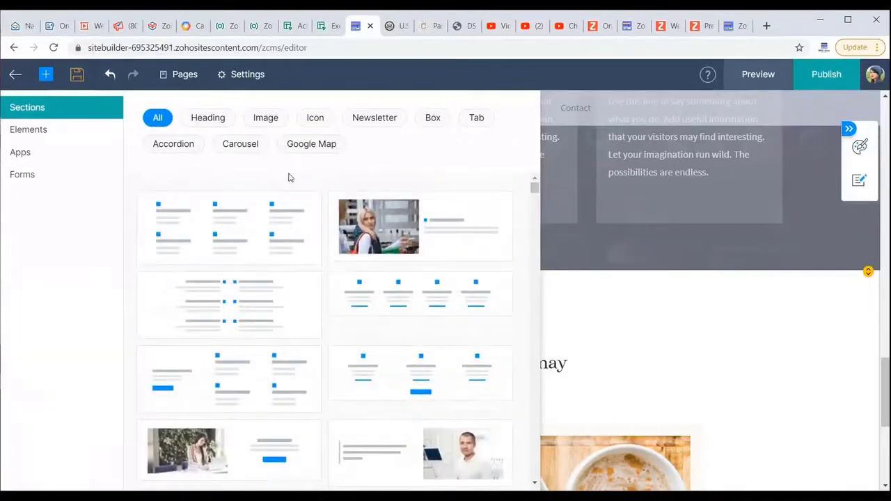
left_click(270, 117)
Add the dark chef section with a photo and text between the Food section and the Our Menu section.
scroll(362, 301, "down", 10)
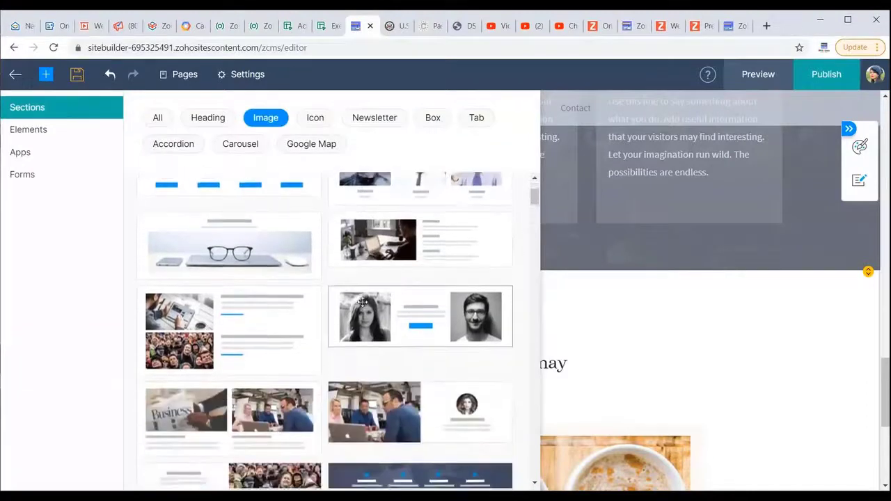
scroll(361, 302, "down", 10)
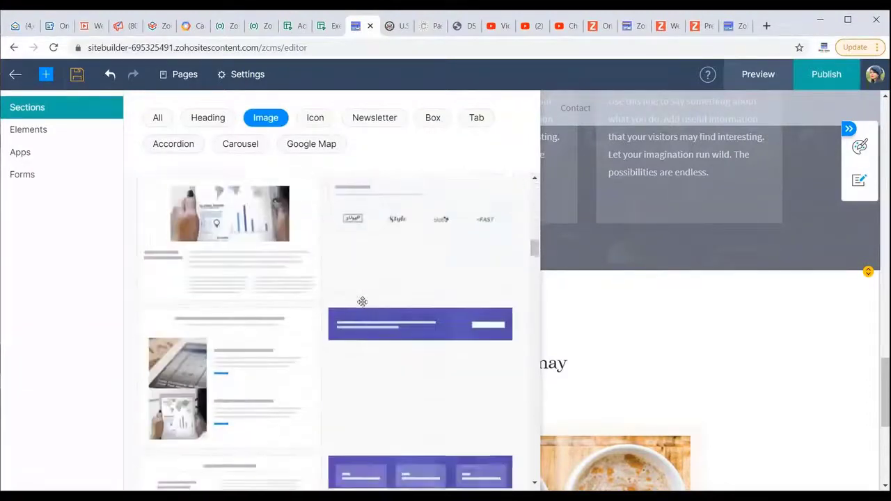
scroll(362, 302, "down", 10)
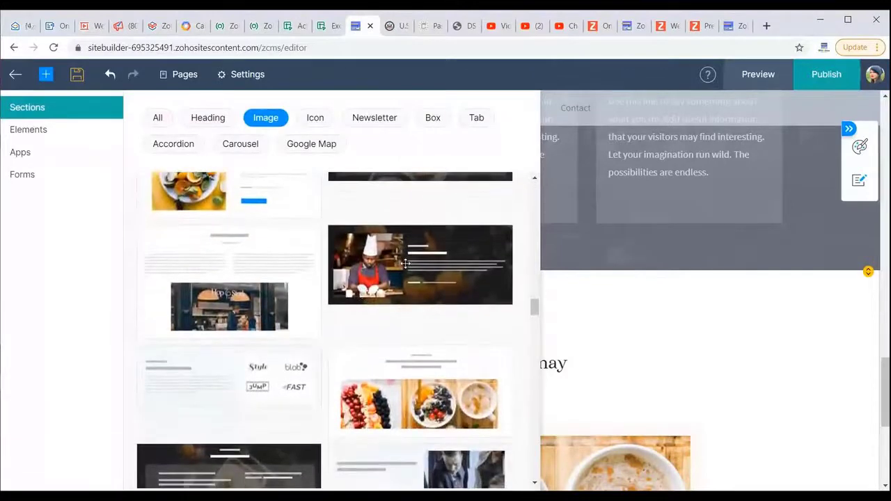
left_click_drag(405, 263, 453, 280)
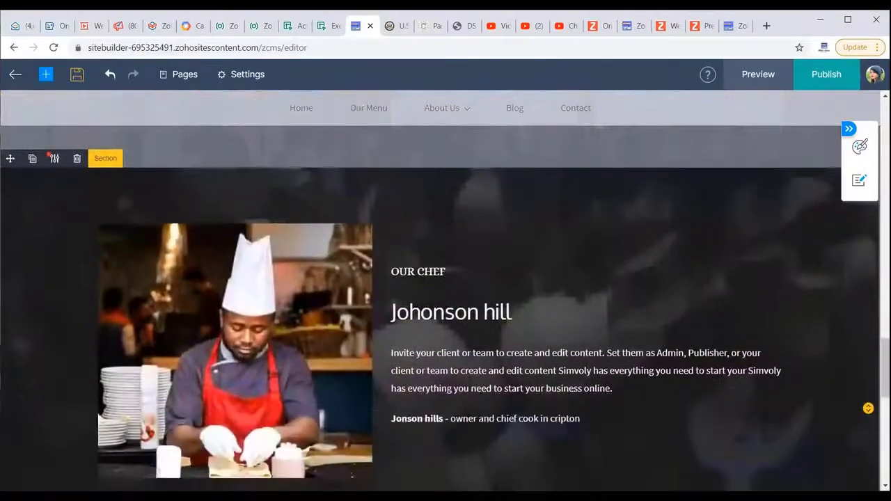
scroll(445, 299, "up", 4)
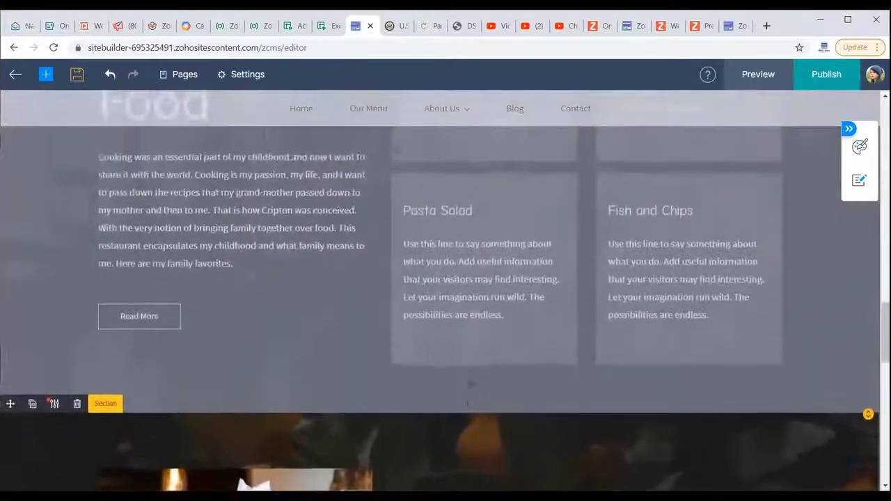
scroll(445, 299, "down", 3)
scroll(445, 300, "down", 3)
scroll(446, 299, "up", 2)
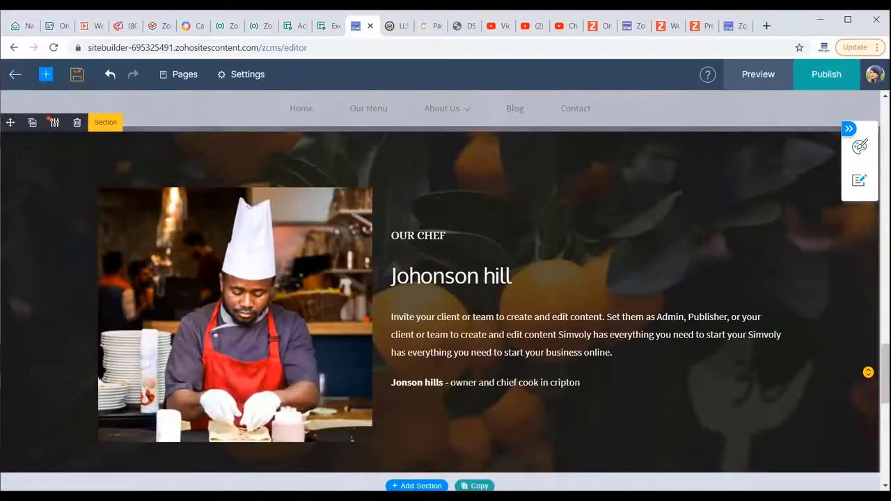
Add a Text element between the chef's description paragraph and the owner line in the Our Chef section.
left_click(455, 409)
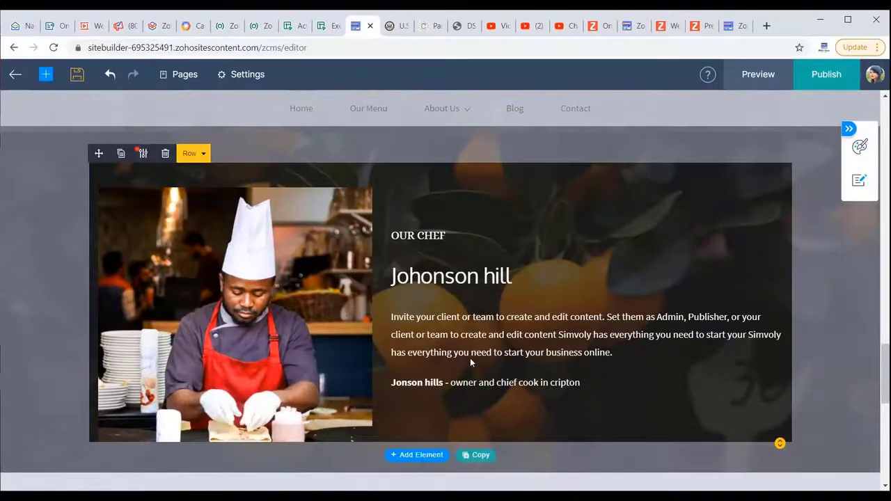
left_click(438, 455)
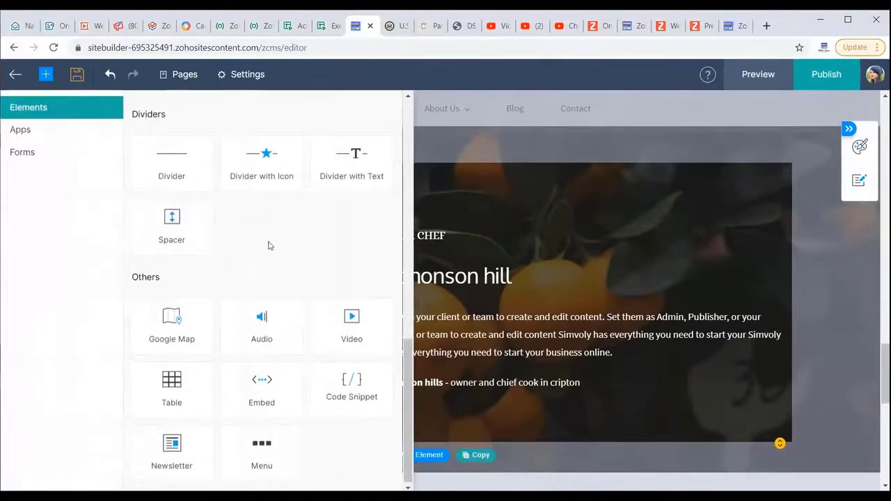
scroll(270, 245, "up", 10)
left_click_drag(260, 165, 417, 365)
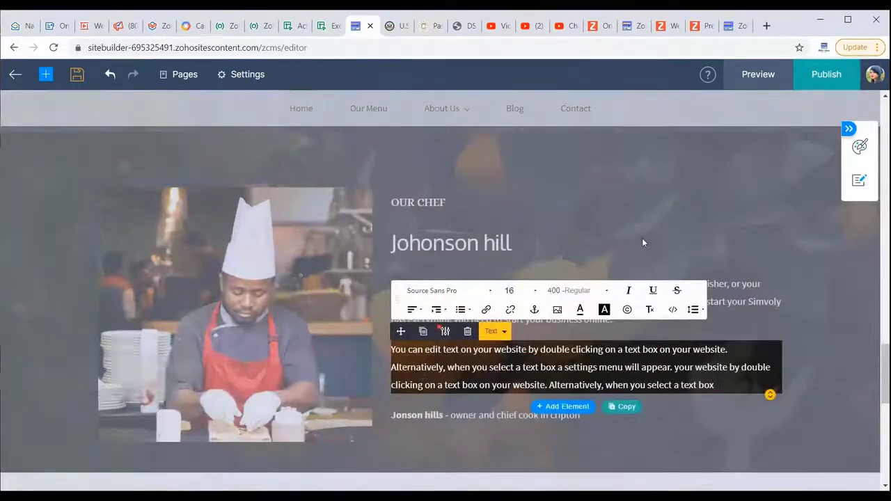
left_click(642, 241)
scroll(538, 260, "up", 3)
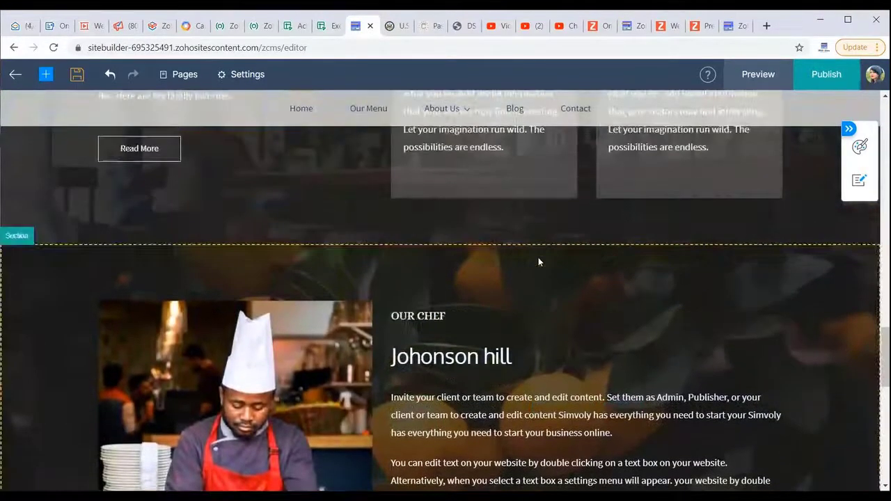
scroll(538, 261, "down", 5)
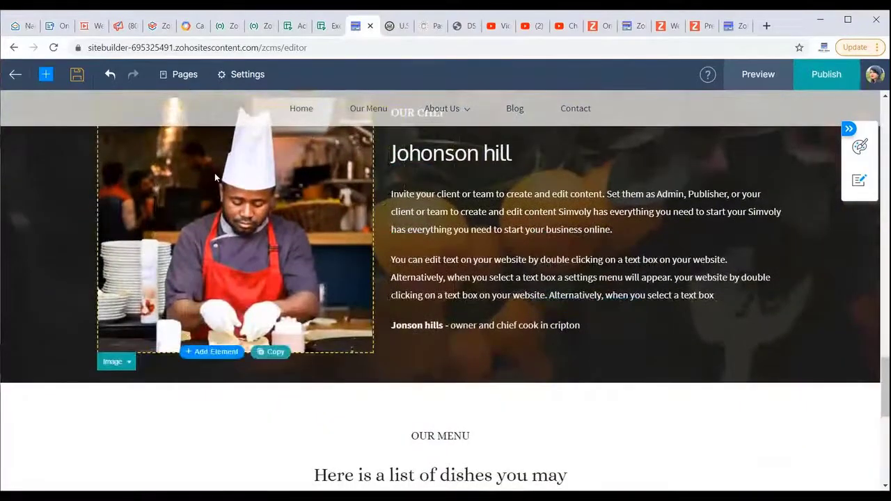
Add the dark blue newsletter subscription section between the Our Chef section and the Our Menu section.
scroll(214, 173, "up", 4)
scroll(215, 172, "down", 4)
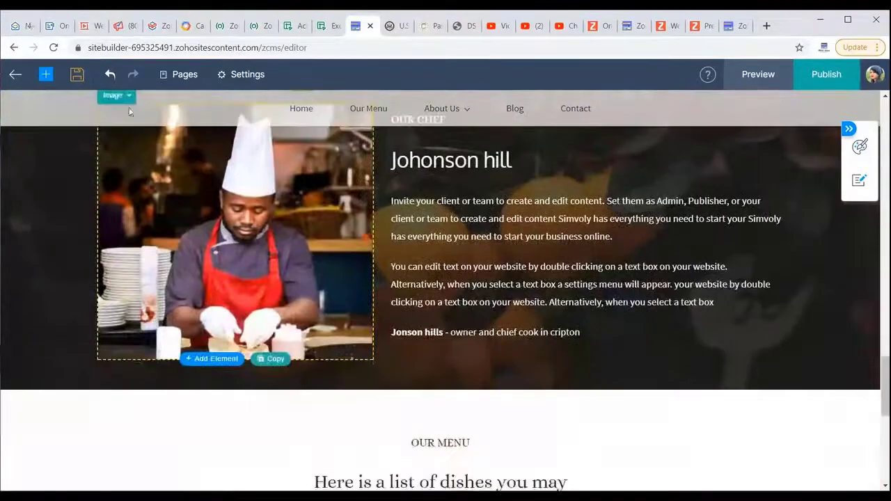
left_click(46, 74)
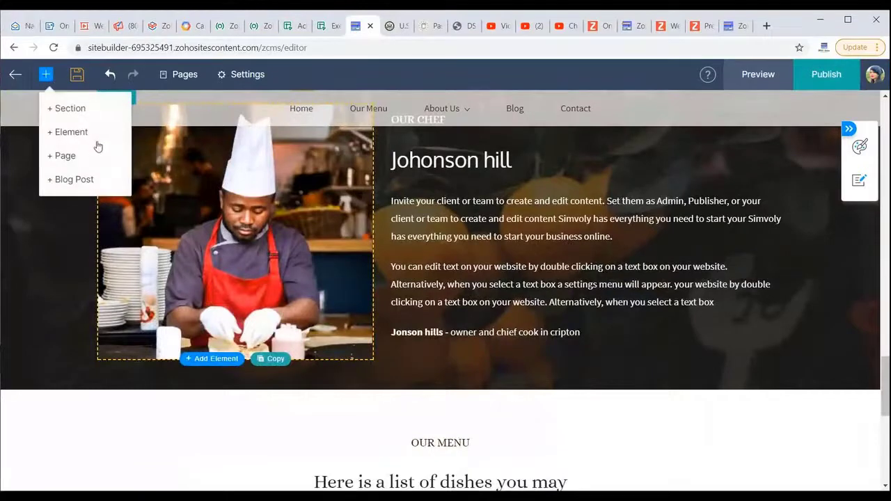
left_click(84, 108)
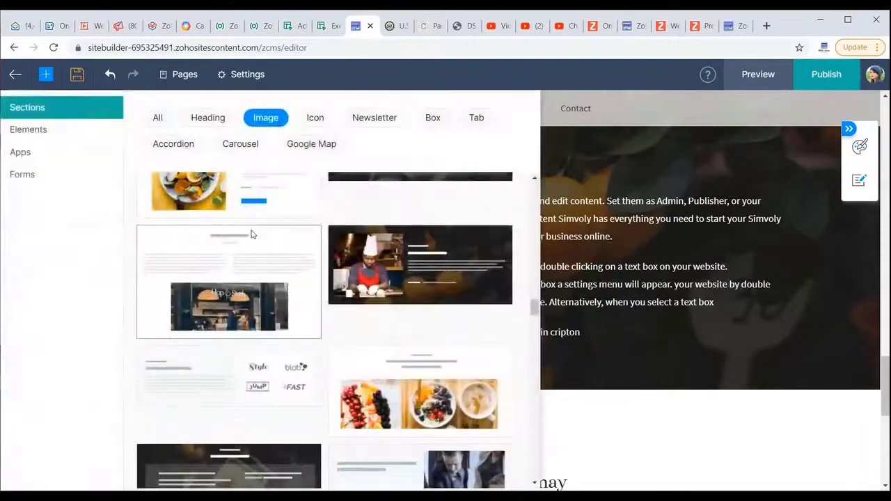
left_click(370, 120)
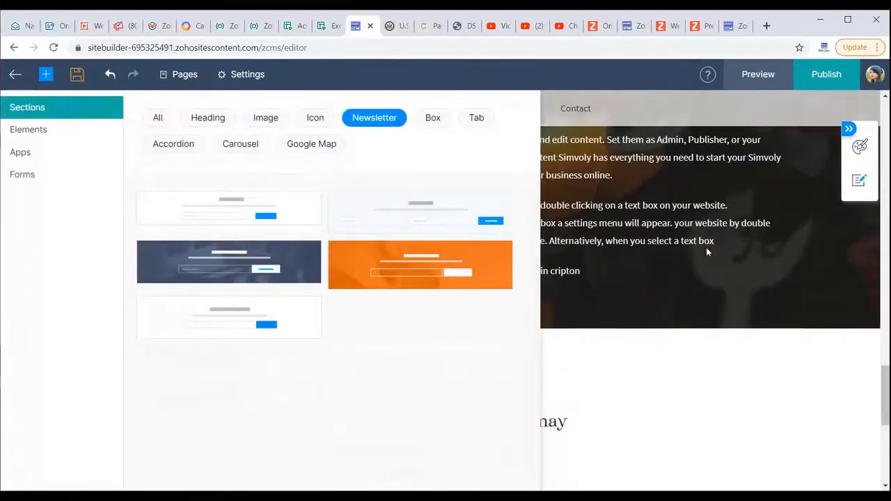
scroll(706, 247, "down", 3)
left_click_drag(292, 261, 422, 175)
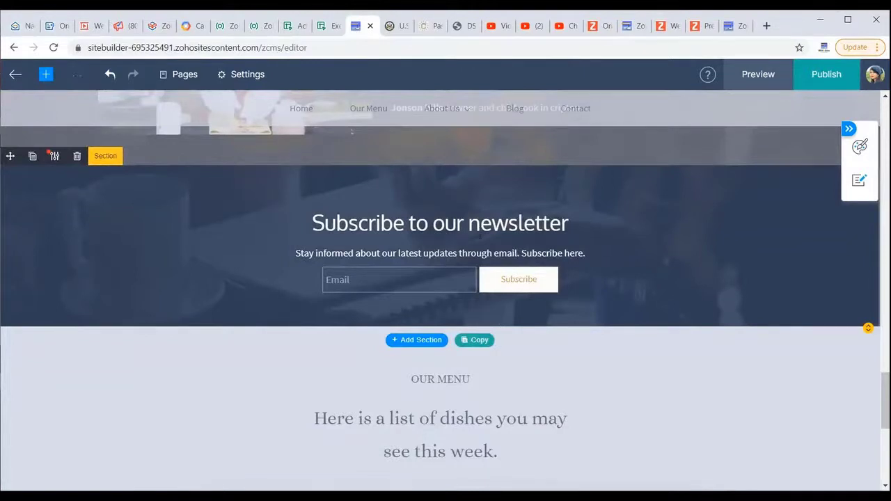
Set the newsletter's style to Name and Email and close its settings.
left_click(415, 276)
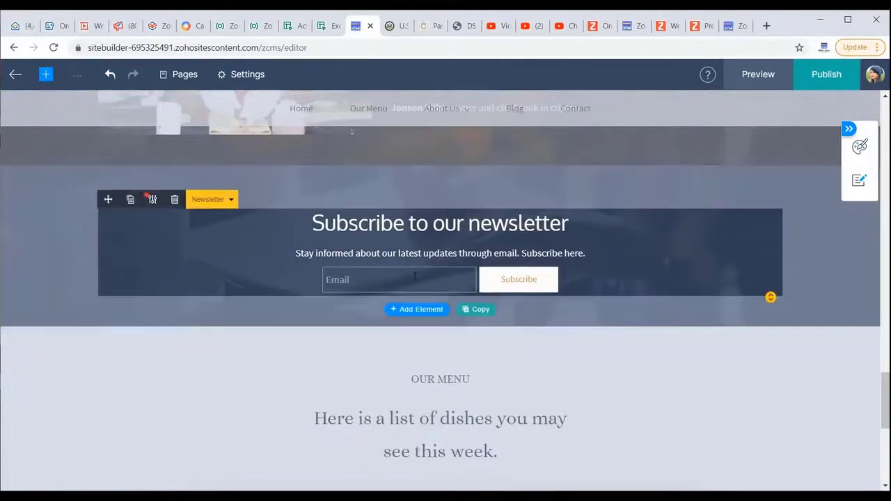
left_click(152, 199)
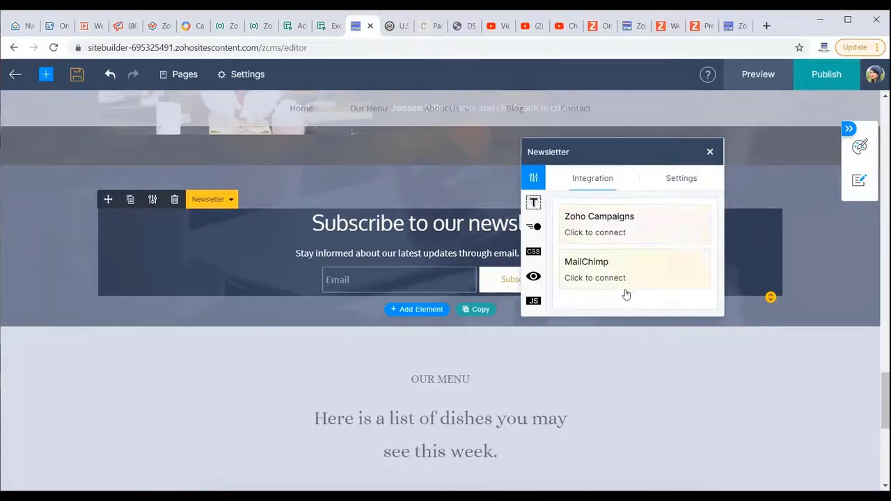
left_click(687, 182)
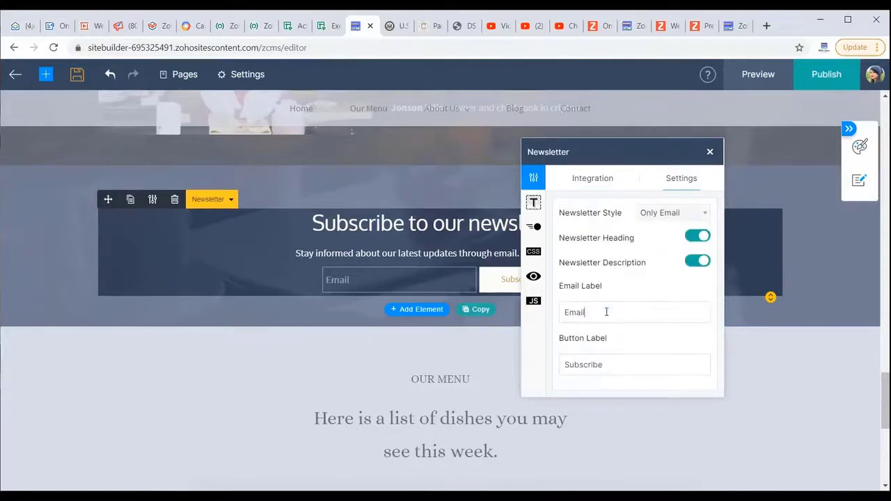
left_click(683, 218)
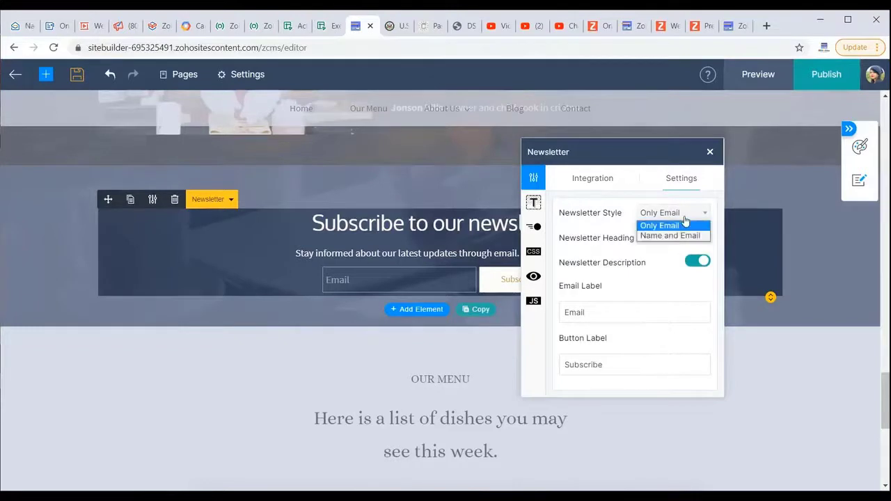
left_click(684, 235)
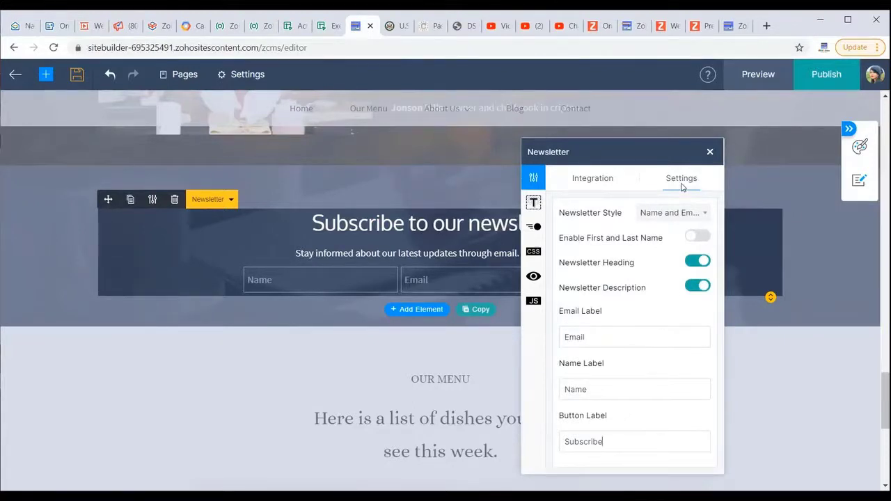
left_click(709, 153)
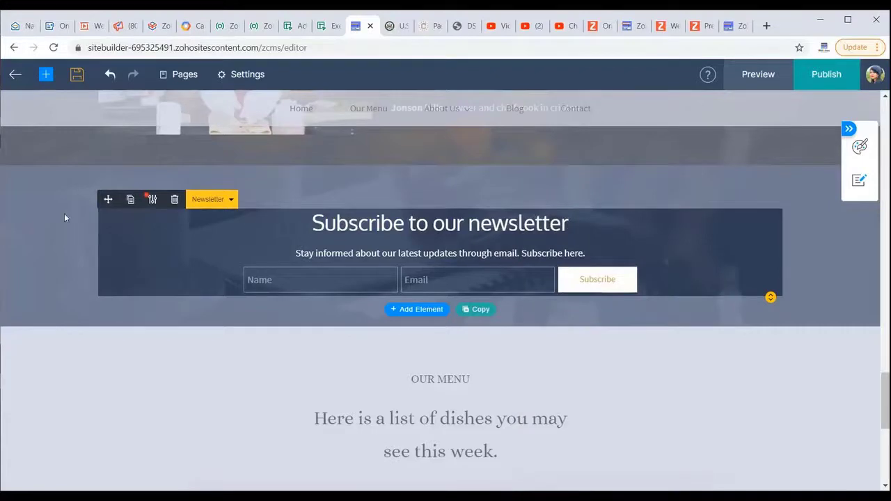
left_click(64, 213)
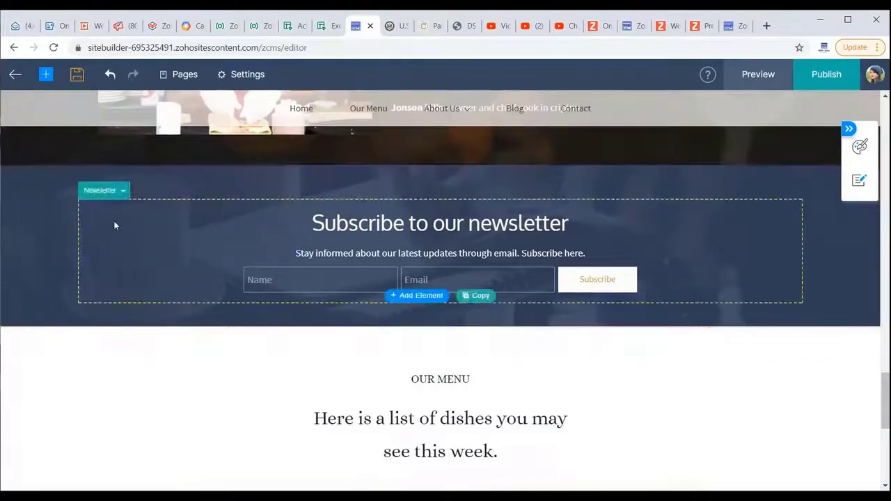
Add the Google Map section with a heading and three contact columns between the newsletter and Our Menu sections.
left_click(45, 73)
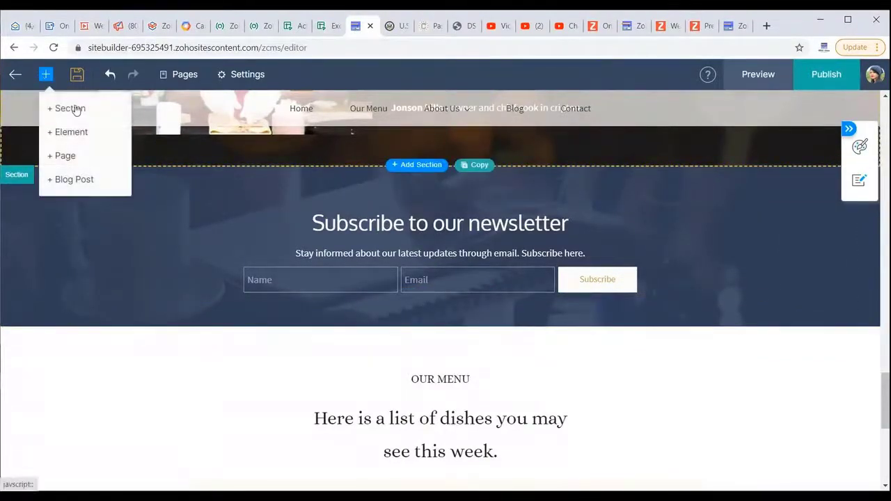
left_click(70, 108)
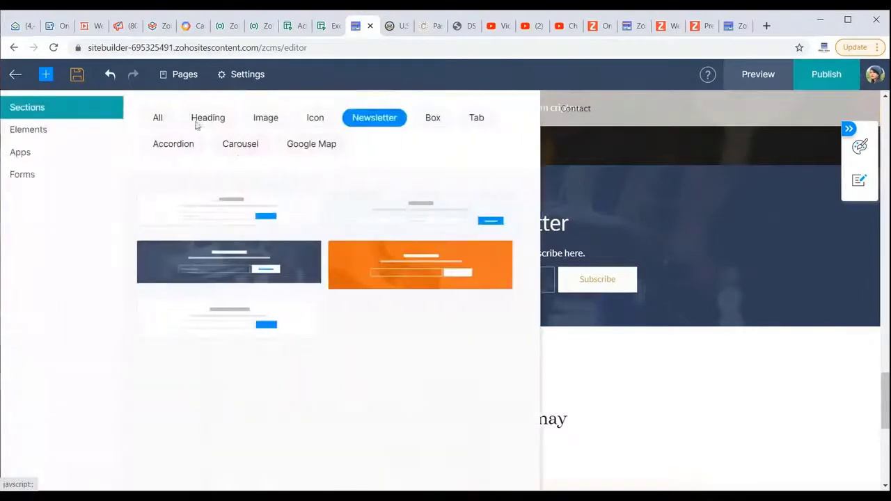
left_click(327, 148)
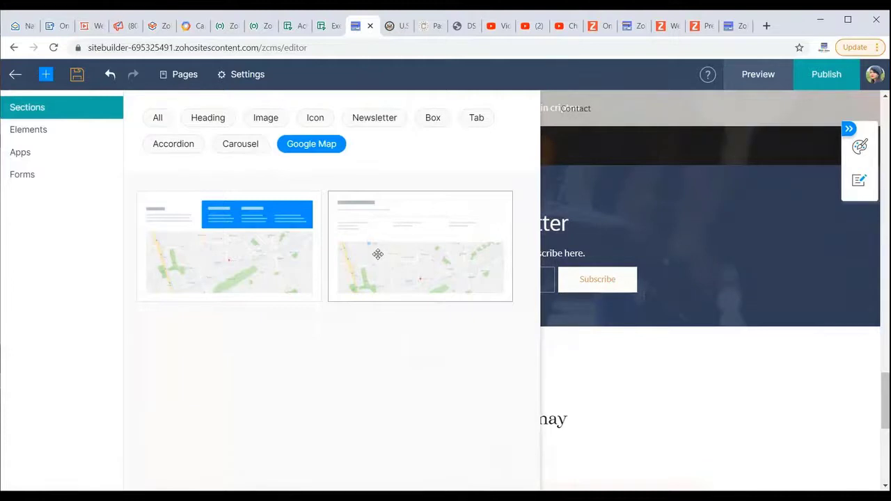
left_click_drag(378, 254, 362, 341)
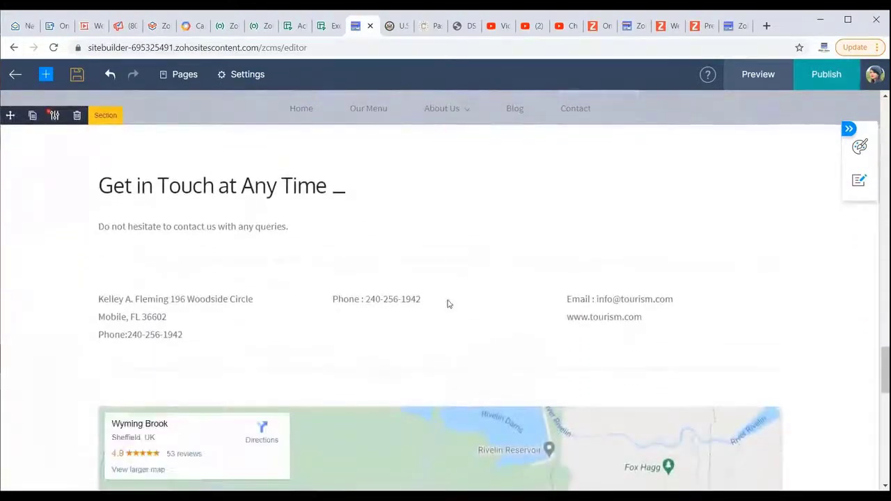
Examine the contact details and embedded map in the Get in Touch section, and select the map.
scroll(448, 303, "down", 4)
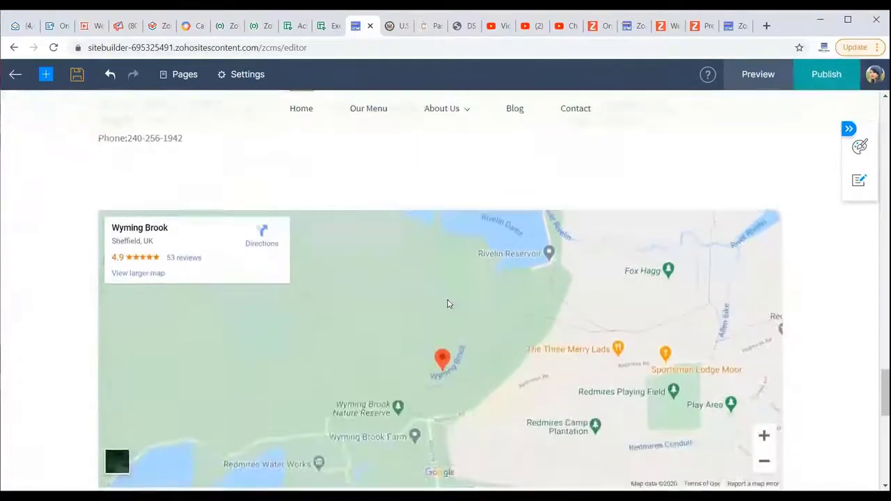
scroll(448, 303, "down", 1)
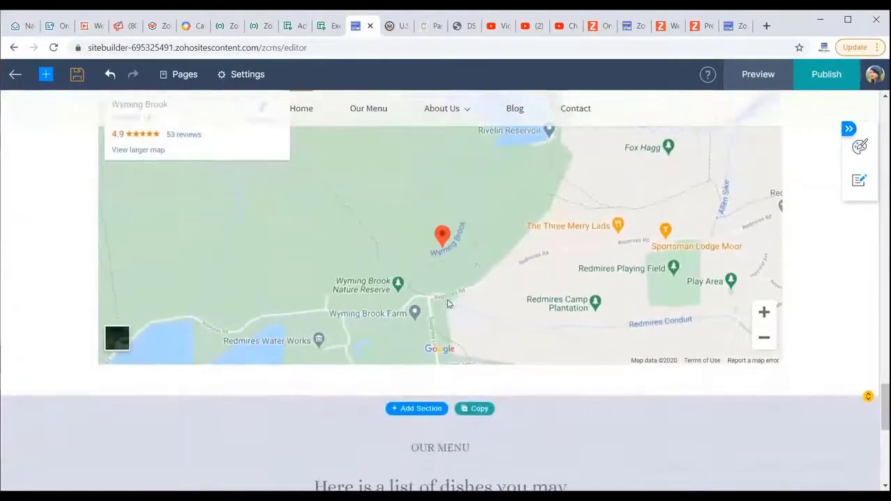
scroll(592, 342, "up", 3)
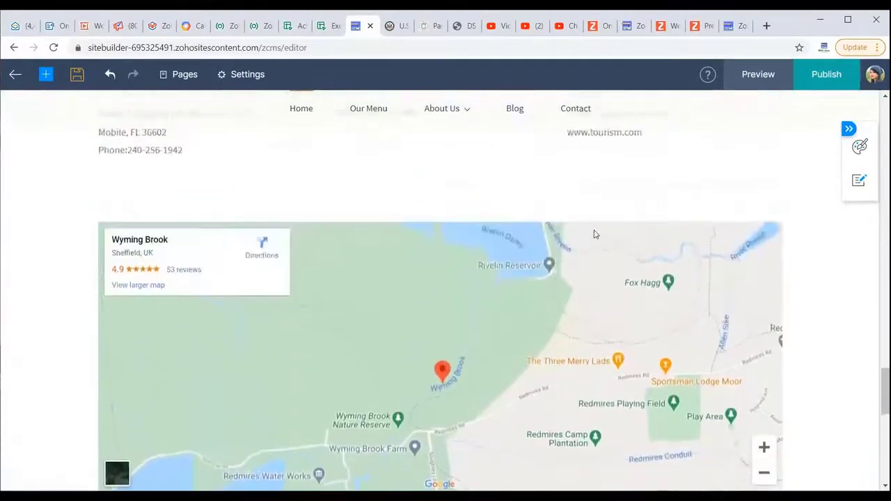
scroll(593, 234, "down", 3)
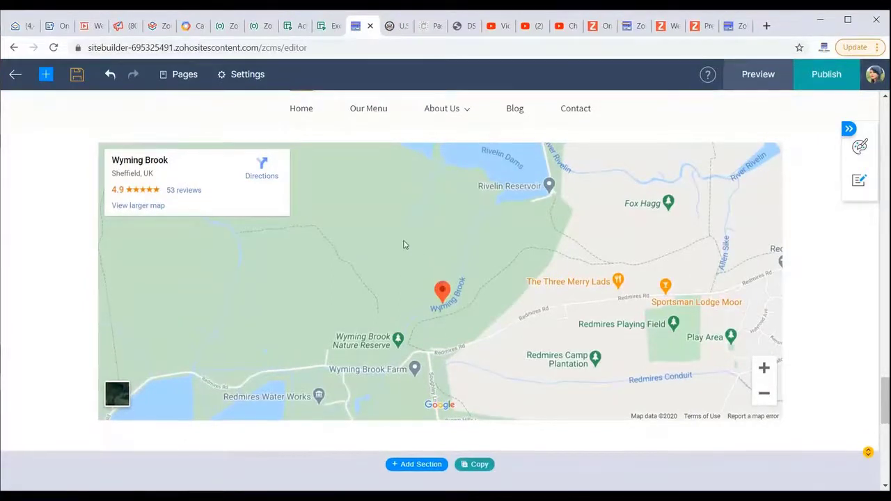
scroll(404, 244, "up", 2)
scroll(399, 385, "down", 1)
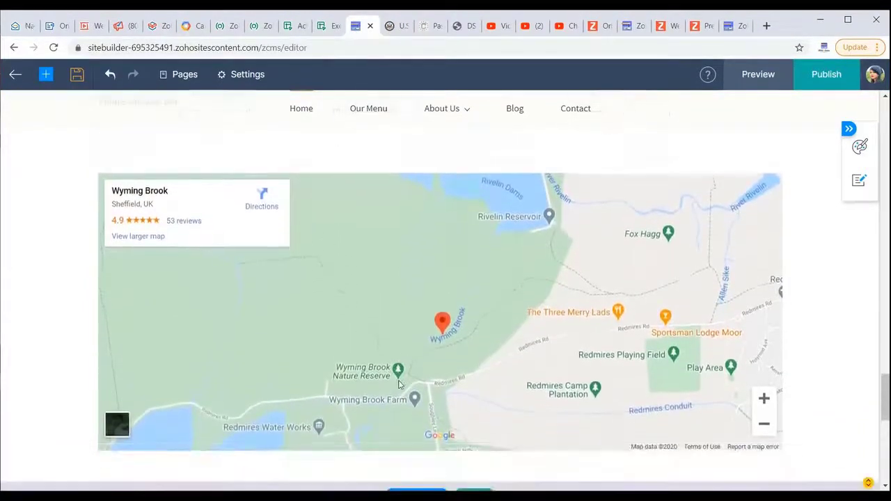
left_click(450, 391)
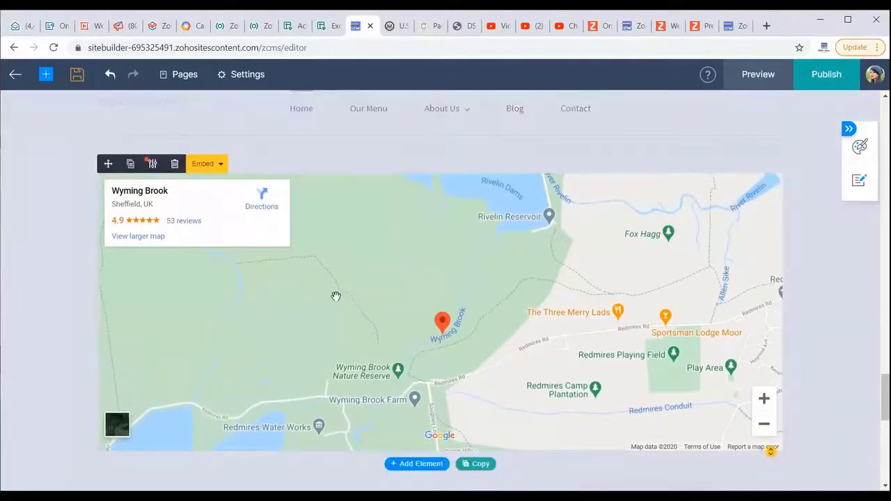
Delete the pizza image above the carousel and confirm the deletion.
scroll(392, 169, "up", 8)
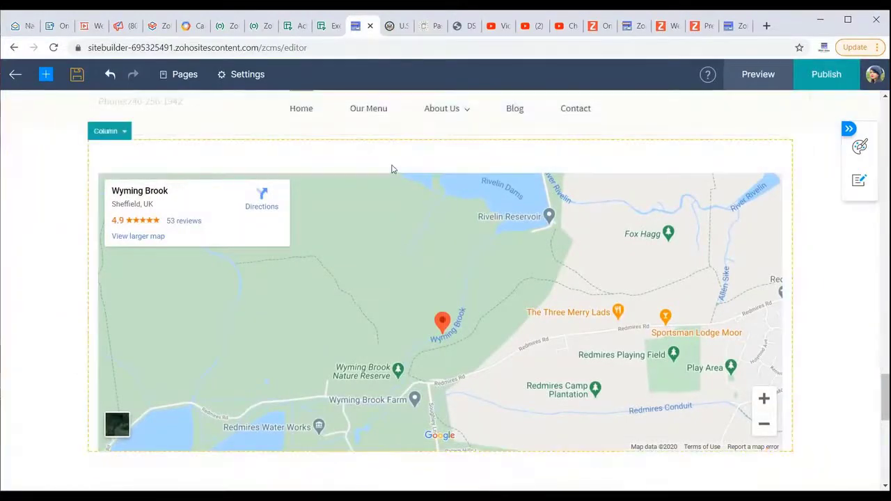
scroll(392, 170, "up", 15)
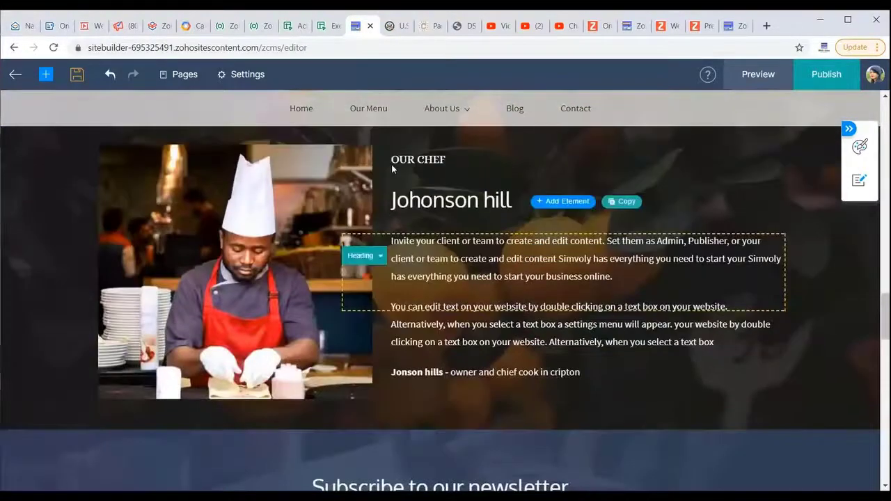
scroll(392, 169, "up", 8)
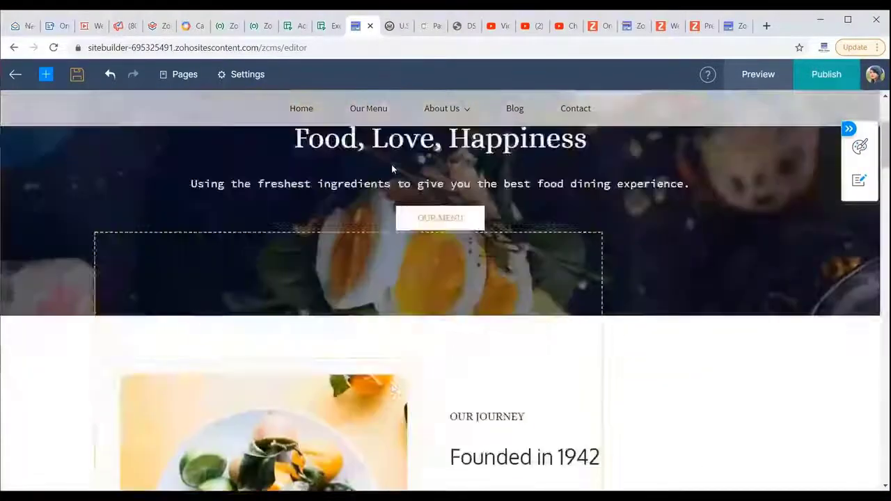
scroll(391, 168, "down", 8)
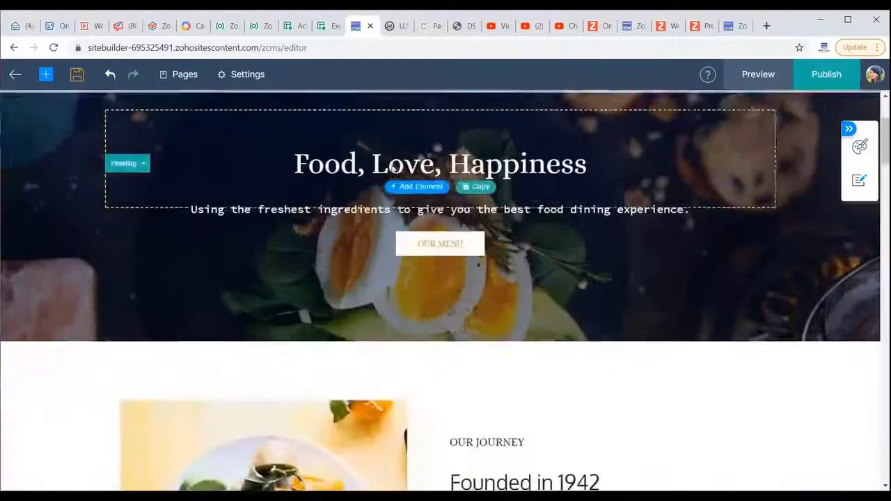
scroll(391, 169, "down", 5)
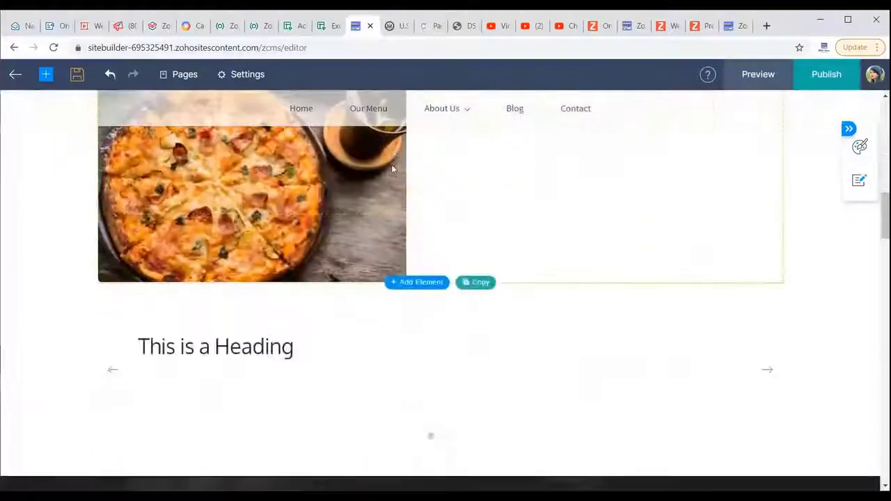
scroll(391, 164, "up", 2)
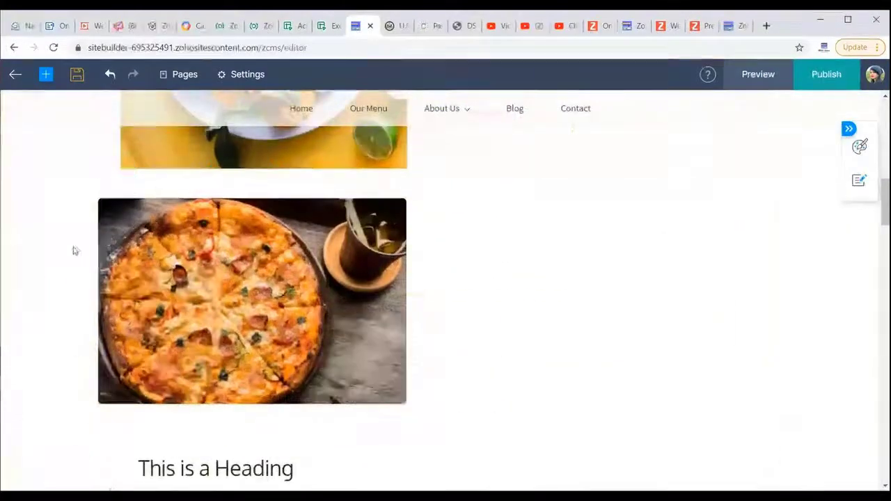
left_click(139, 252)
left_click(176, 189)
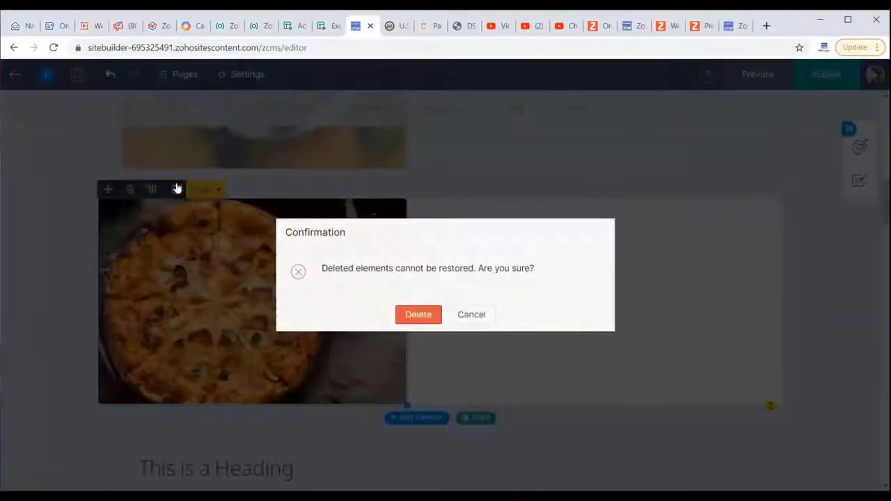
left_click(426, 313)
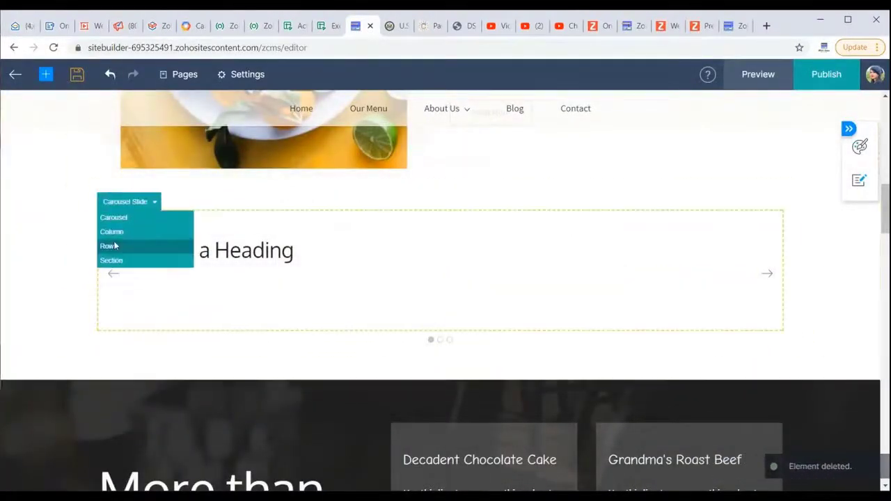
Duplicate the carousel slide that holds the placeholder heading and deselect it.
left_click(139, 276)
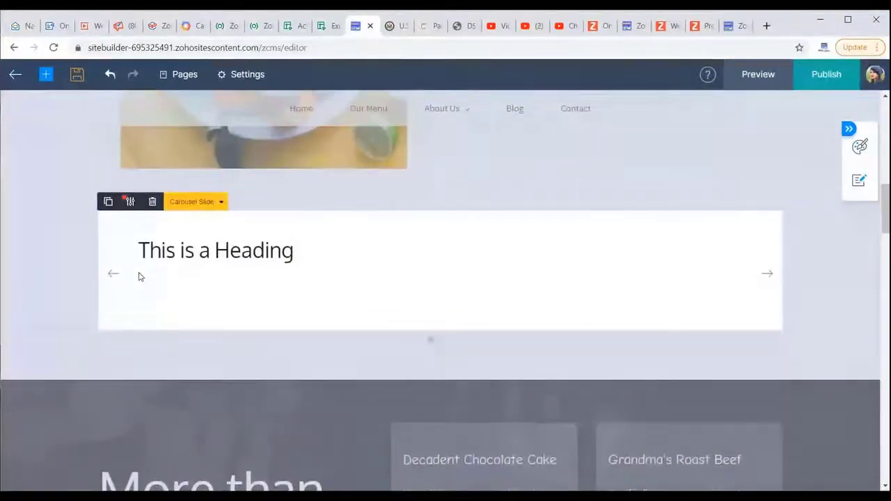
left_click(109, 201)
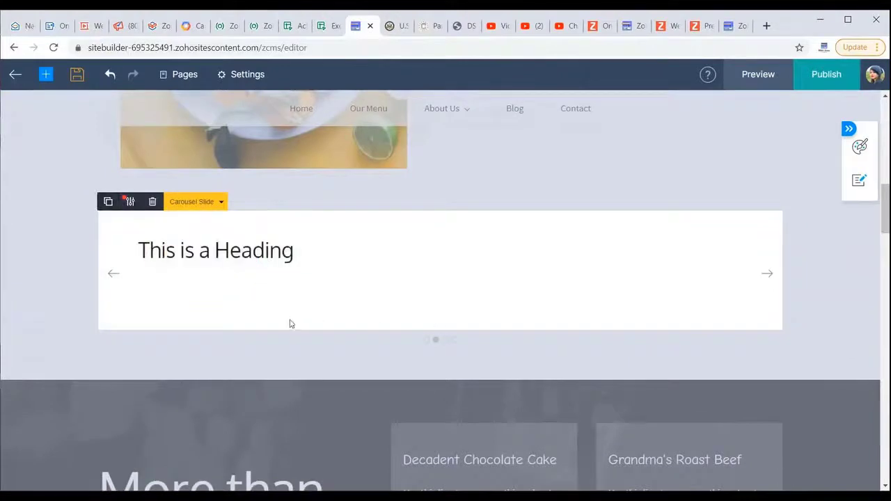
scroll(469, 342, "down", 1)
left_click_drag(479, 276, 446, 196)
left_click(280, 209)
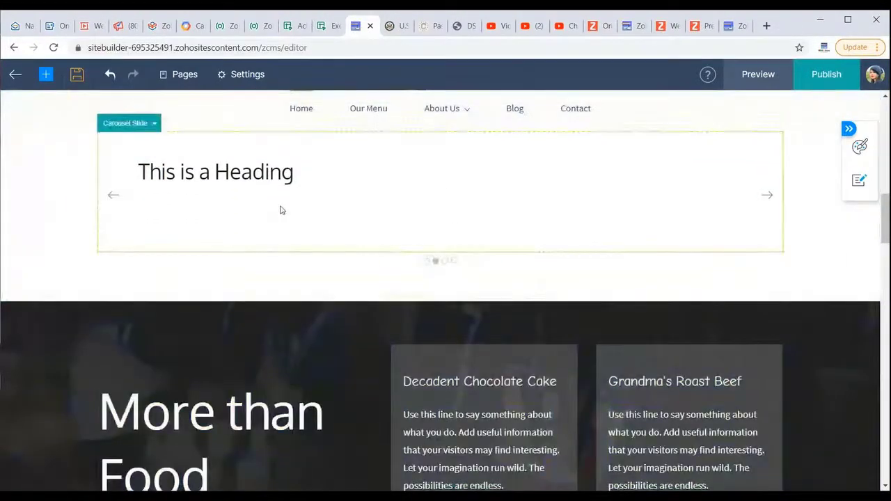
Copy the cooking story paragraph under the More than Food heading and paste the duplicate directly below it.
scroll(272, 325, "down", 4)
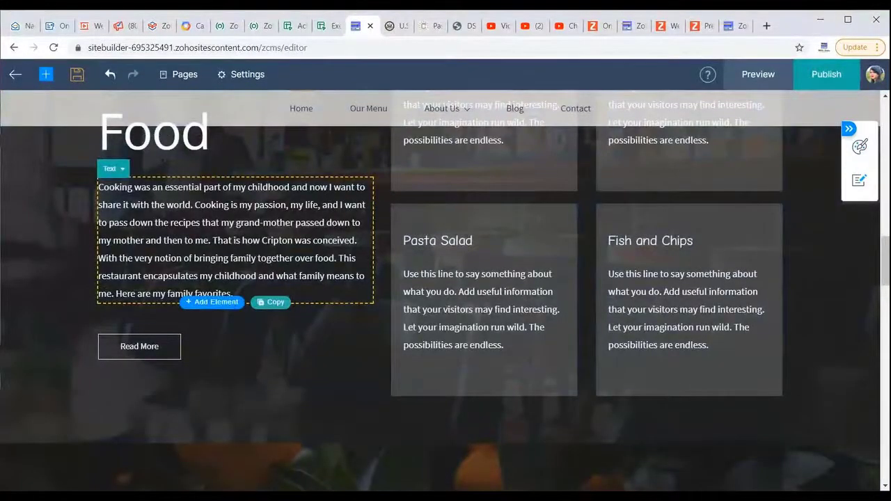
left_click(216, 240)
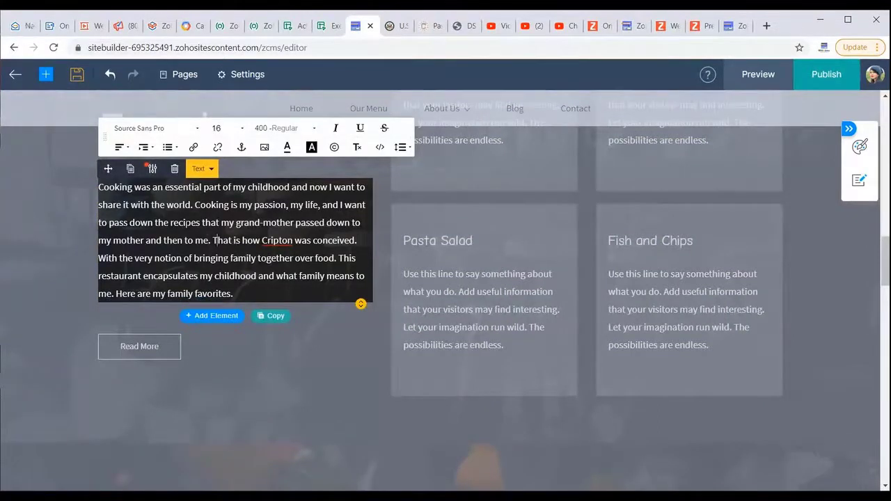
left_click(130, 169)
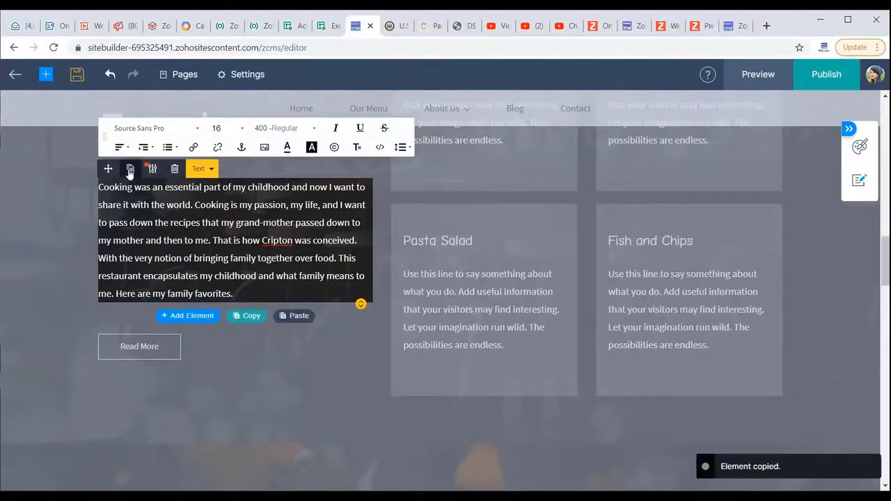
left_click(295, 317)
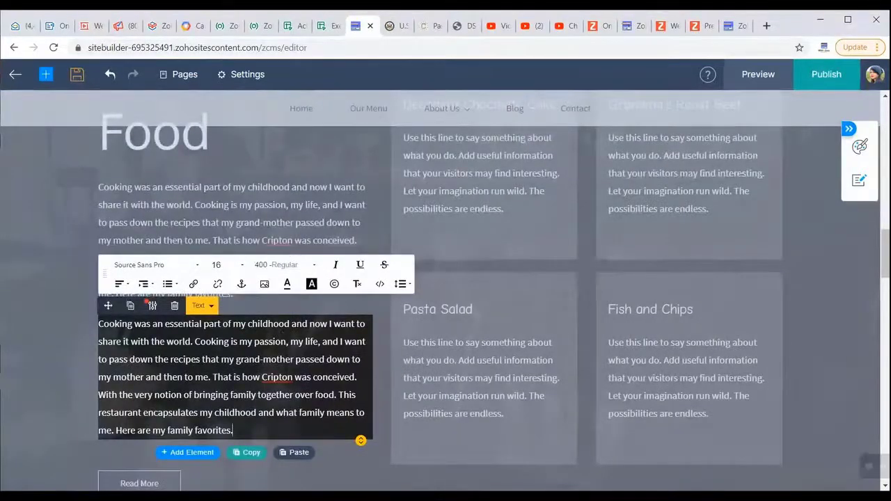
scroll(307, 340, "down", 2)
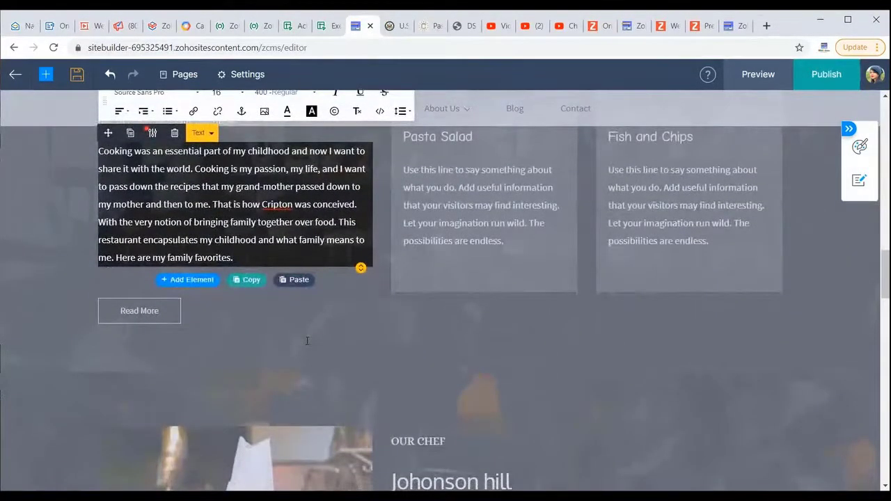
scroll(363, 316, "down", 1)
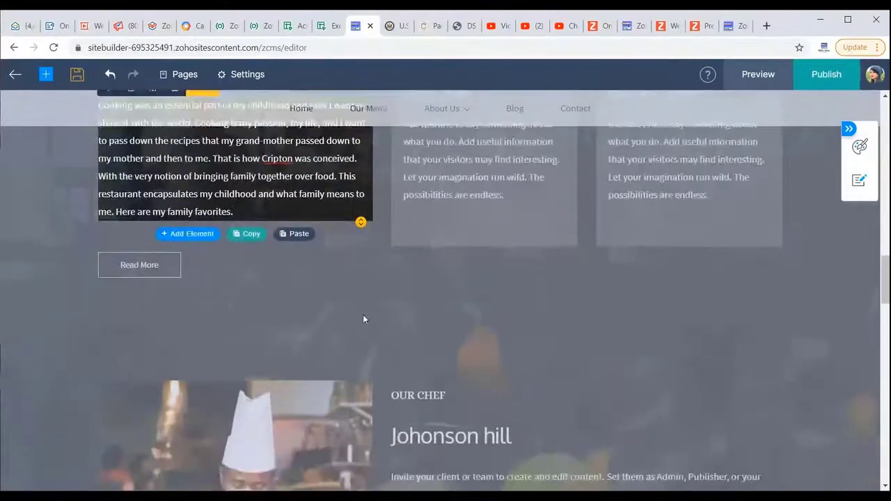
Delete the duplicate cooking story paragraph above the Read More button and confirm the deletion.
scroll(318, 260, "up", 2)
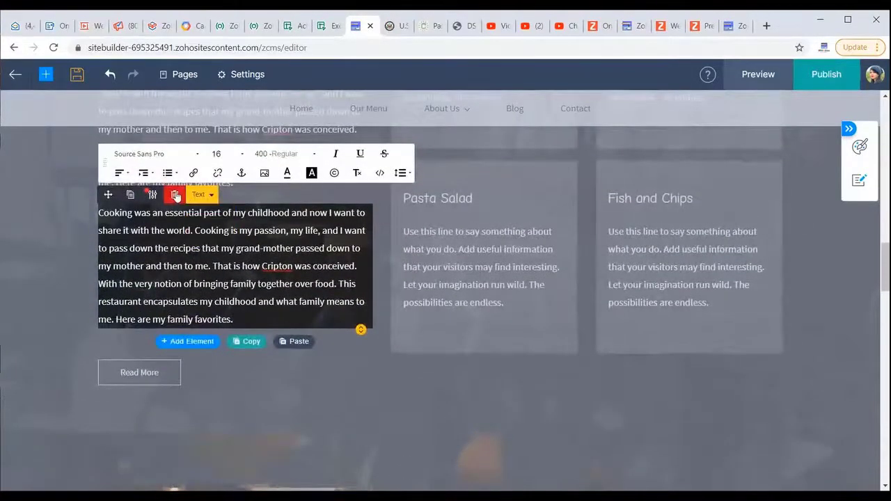
left_click(175, 197)
left_click(413, 318)
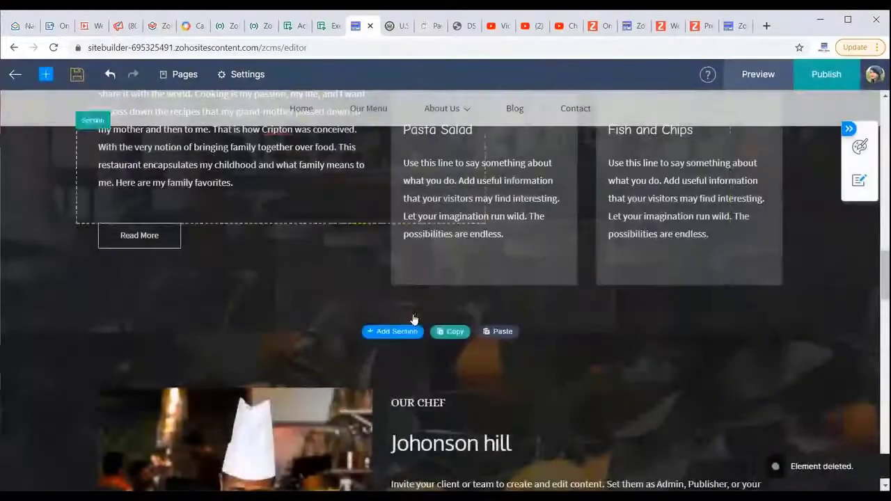
Delete the "This is a Heading" element from the carousel slide and confirm the deletion.
scroll(341, 295, "up", 10)
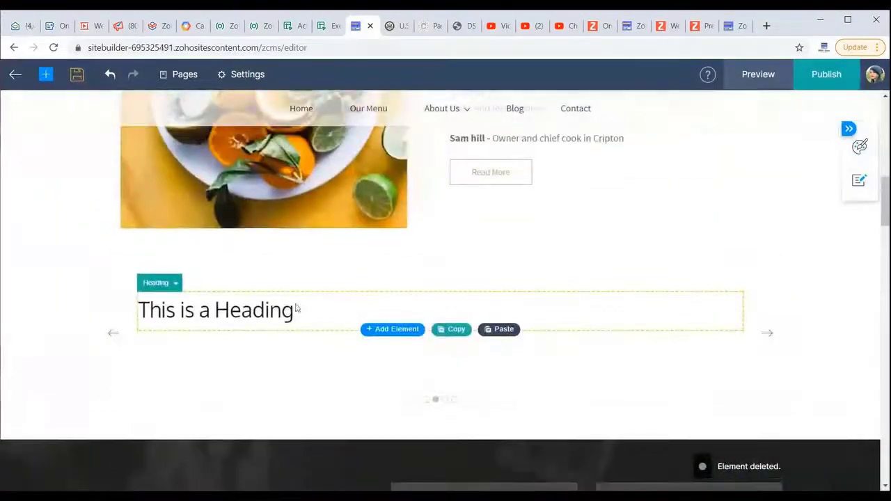
left_click(144, 331)
left_click(214, 283)
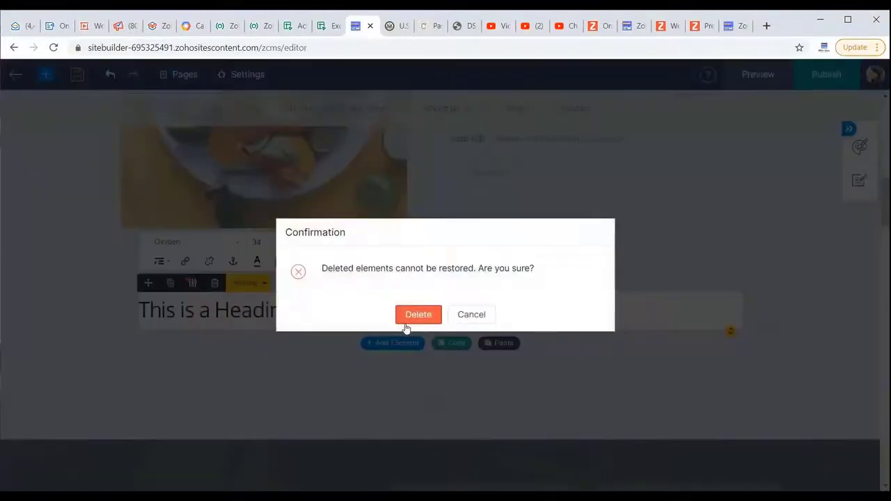
left_click(408, 319)
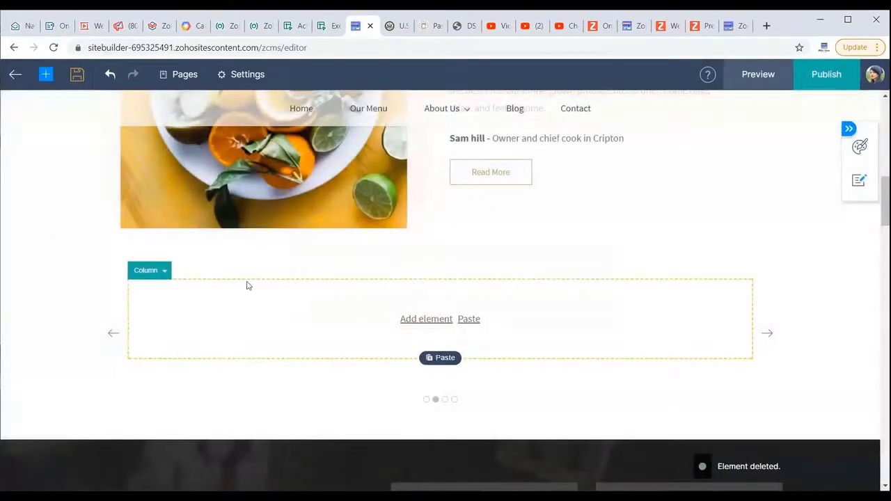
Open the site settings and go to the Visual Editor under the Customize options.
scroll(209, 264, "up", 10)
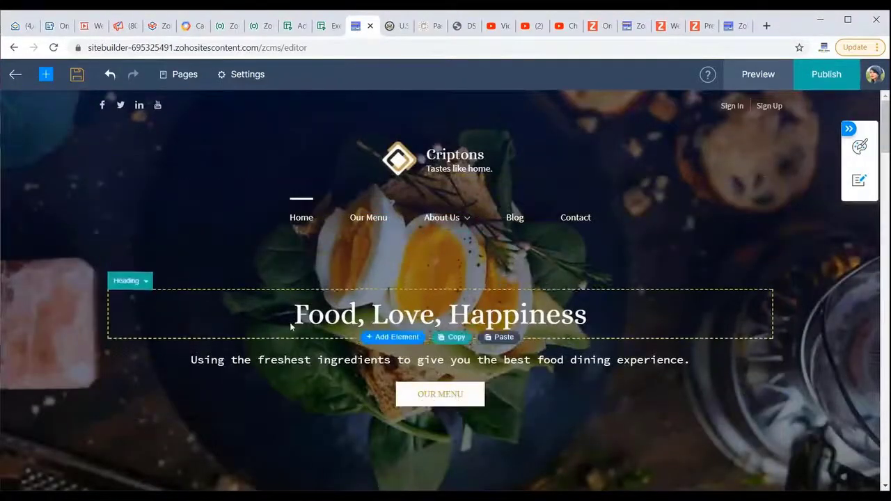
scroll(291, 326, "down", 3)
scroll(291, 328, "up", 1)
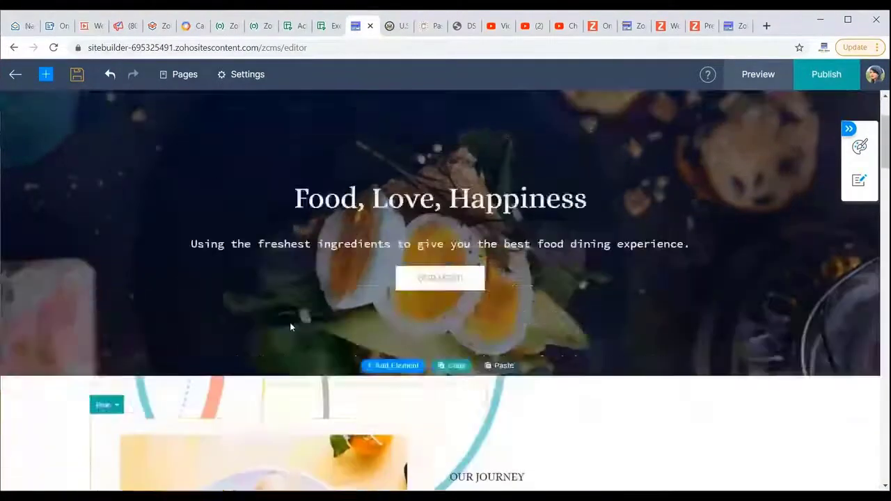
scroll(291, 327, "up", 3)
left_click(248, 77)
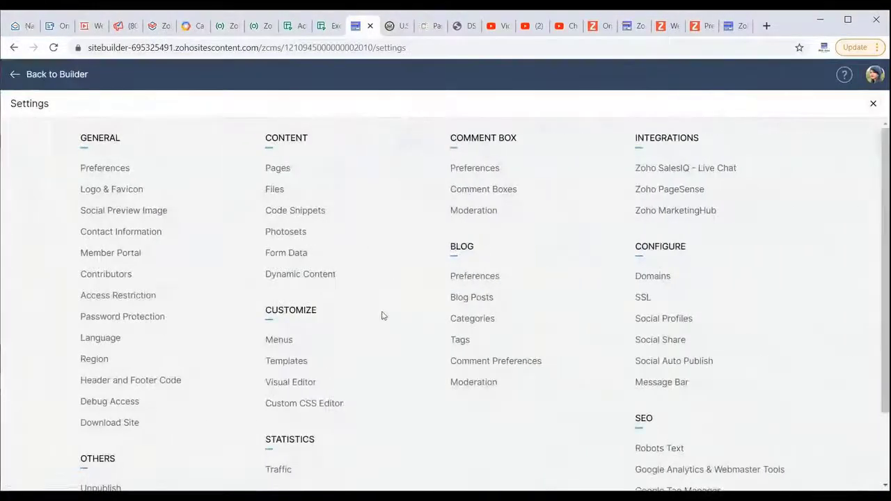
scroll(382, 315, "down", 1)
scroll(381, 316, "down", 1)
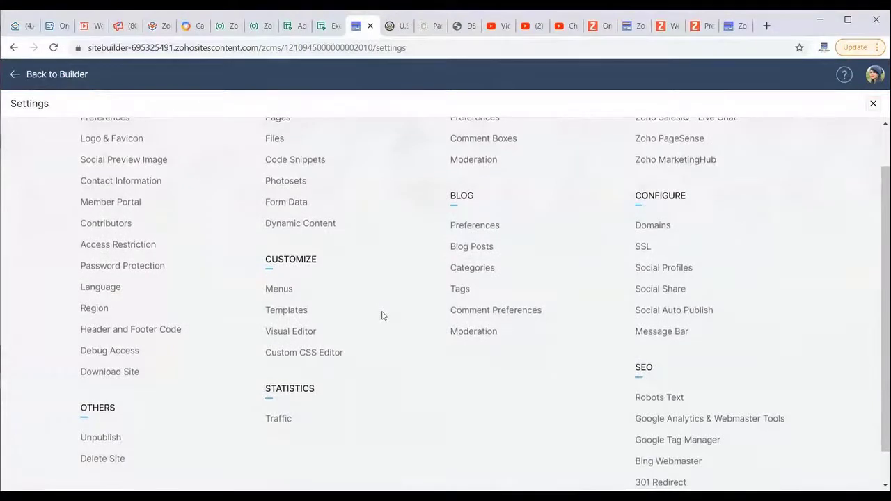
scroll(381, 316, "down", 1)
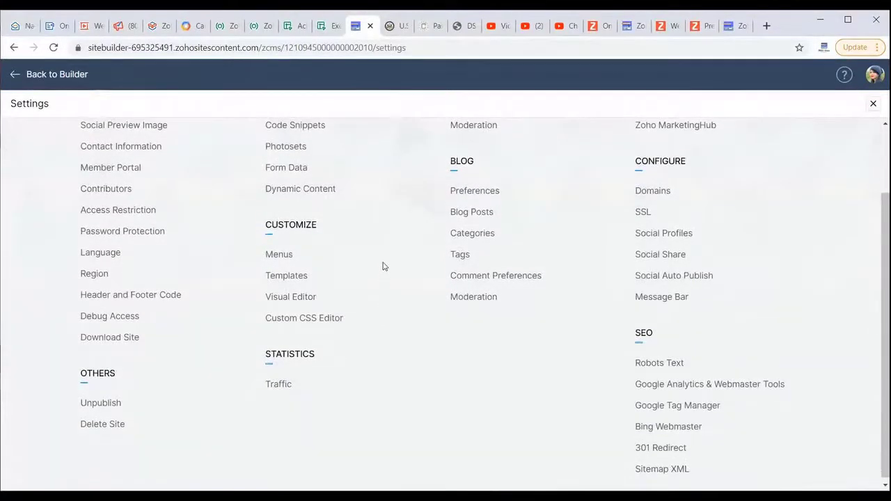
left_click(316, 302)
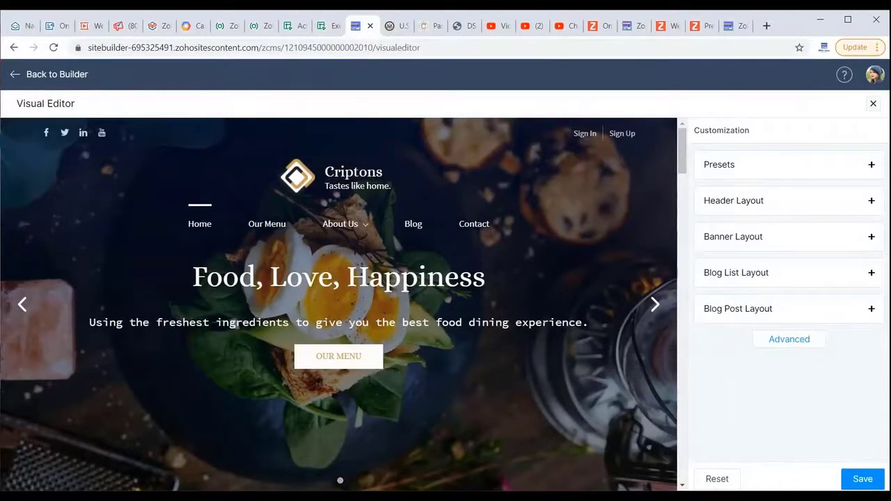
Look over the home page preview and expand Presets to examine the available color and font combinations.
scroll(507, 361, "down", 5)
scroll(542, 318, "up", 5)
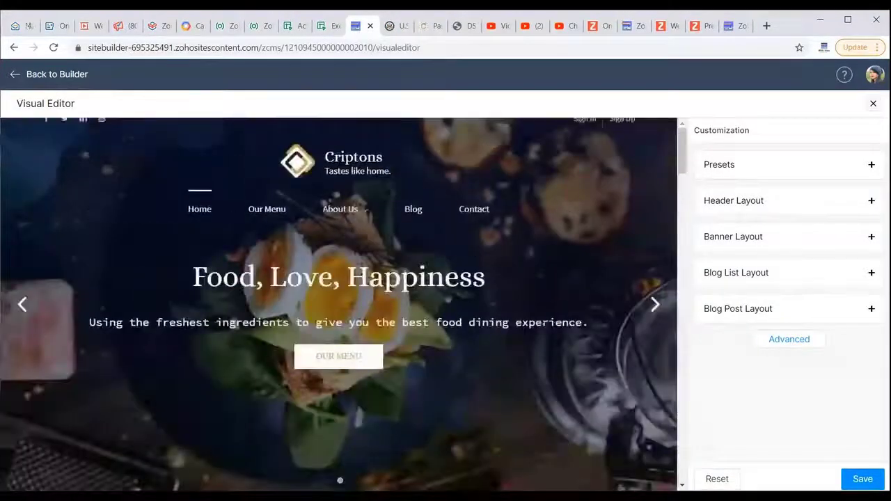
left_click(784, 173)
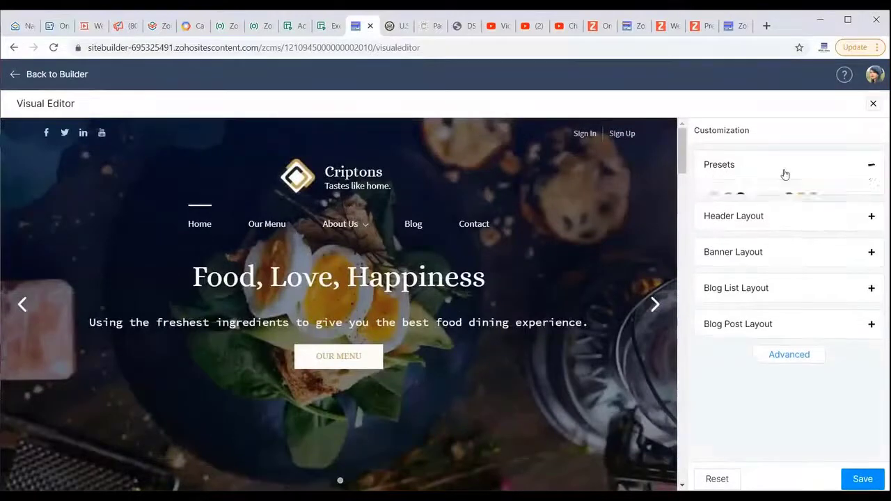
scroll(805, 285, "down", 2)
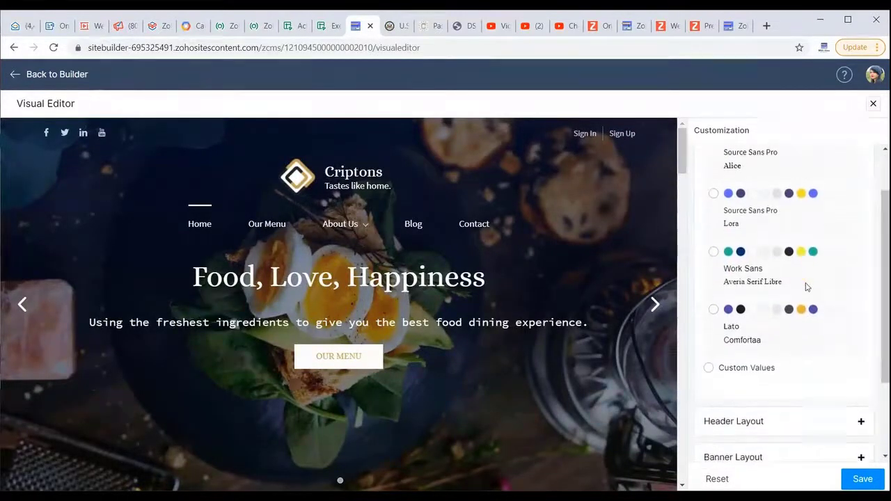
scroll(779, 206, "up", 2)
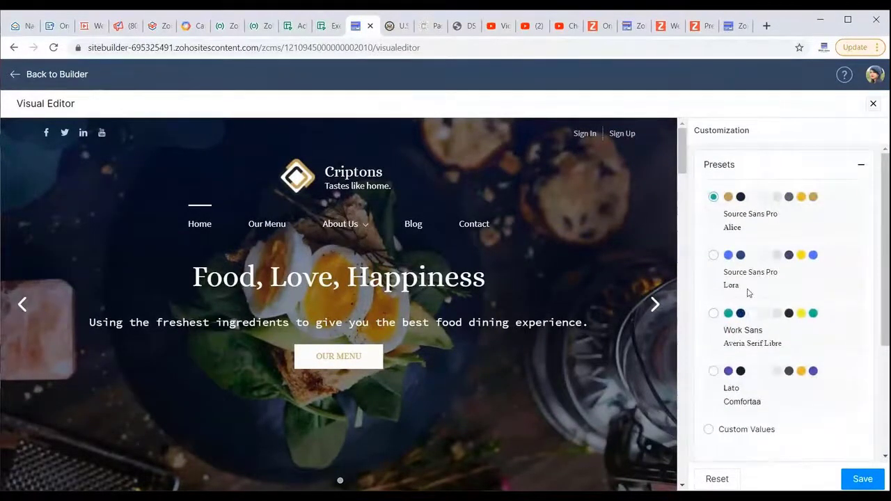
scroll(748, 293, "down", 2)
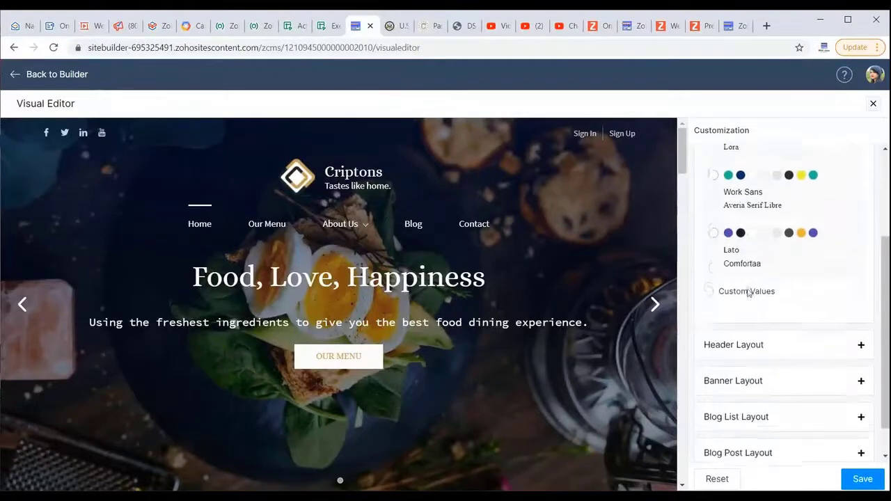
Switch the preset to Custom Values and set Color Duo to rgba(31,31,31,1) with the custom color picker.
left_click(709, 288)
scroll(748, 341, "down", 2)
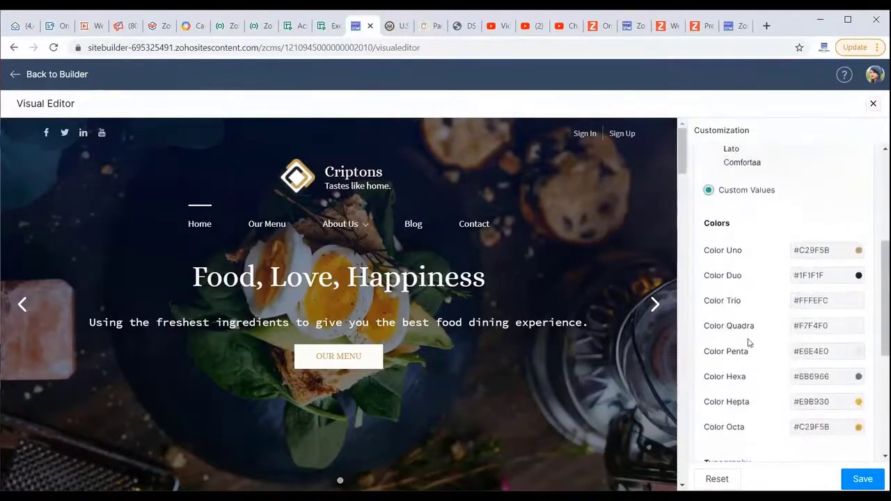
left_click(815, 275)
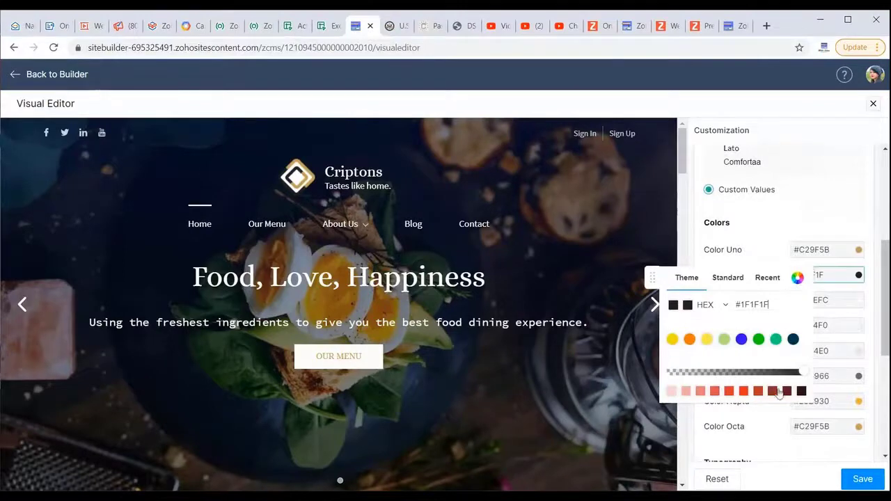
left_click(797, 278)
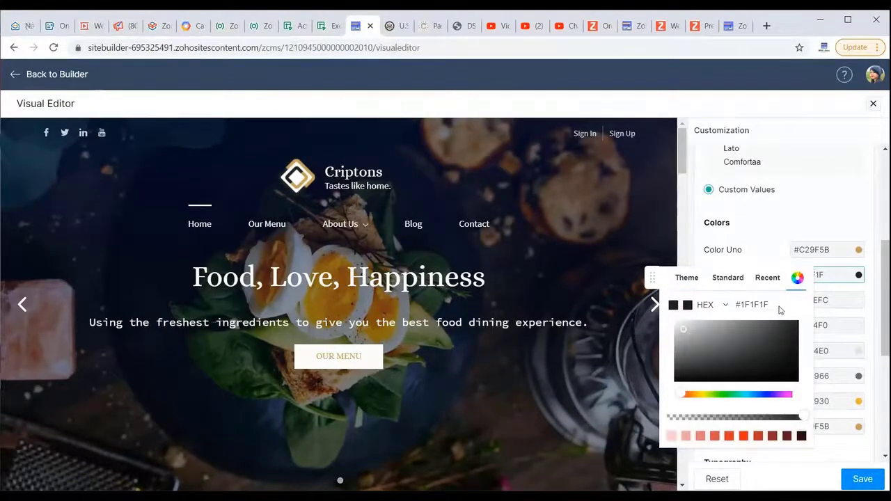
left_click(803, 418)
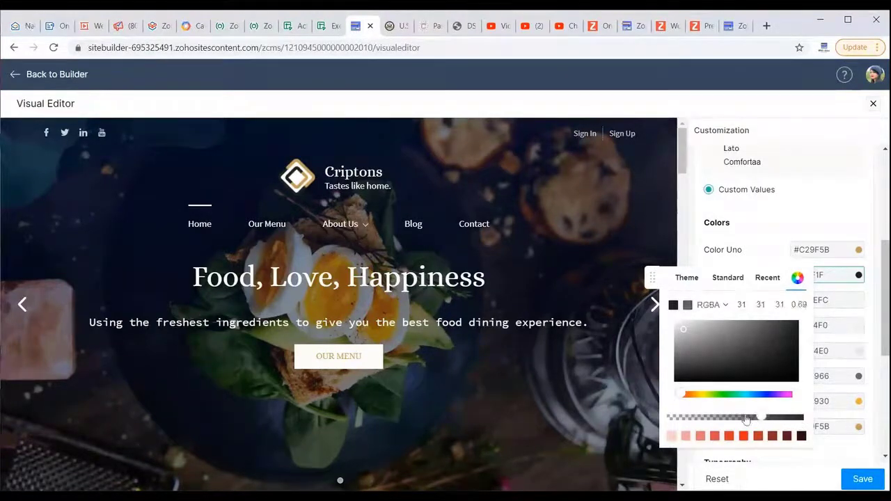
left_click(822, 216)
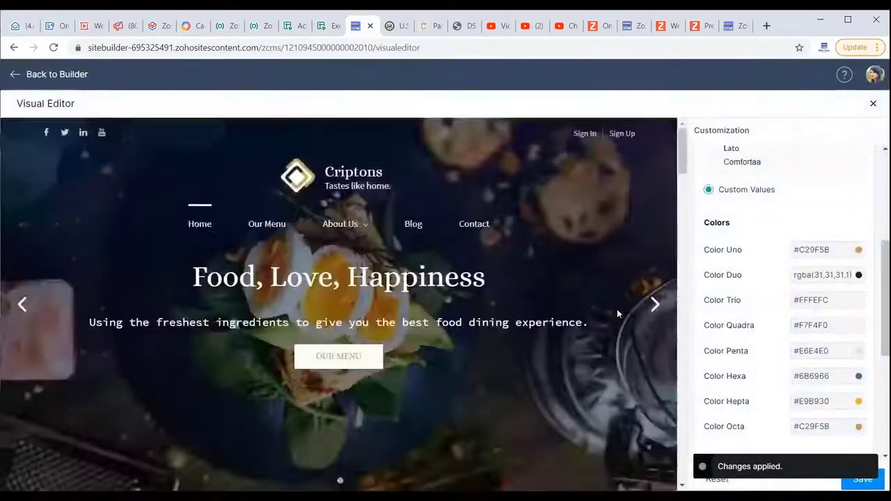
Review the page preview with the custom colors and check the Typography settings for the base and heading fonts.
scroll(515, 357, "down", 10)
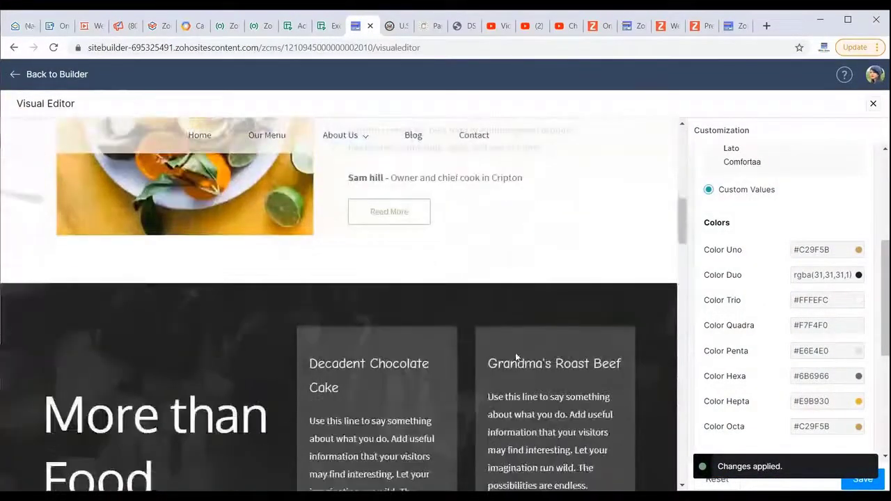
scroll(515, 352, "down", 3)
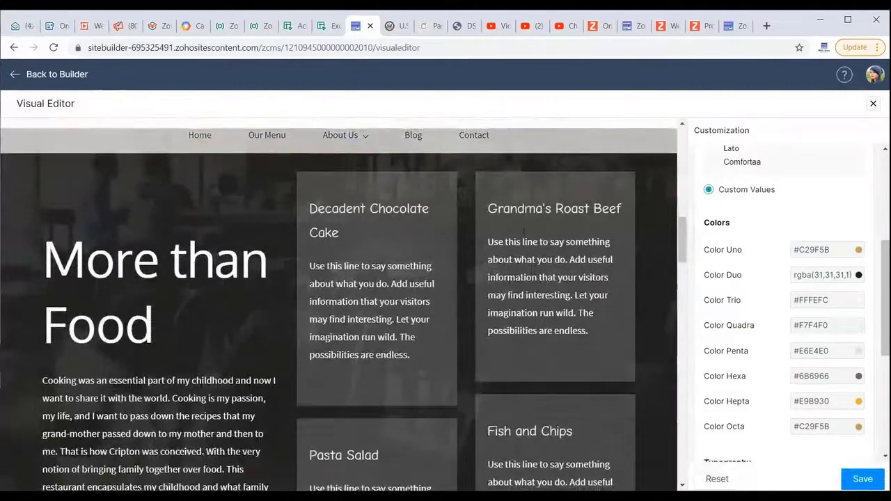
scroll(524, 232, "up", 12)
scroll(780, 248, "down", 4)
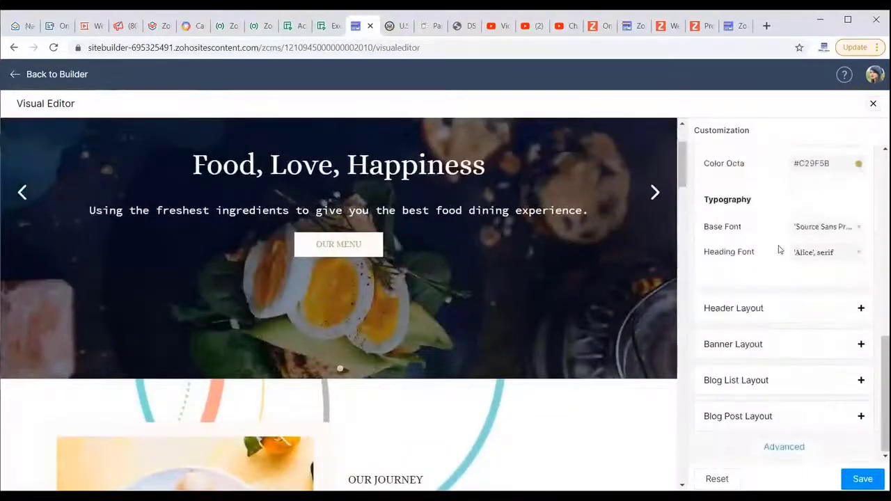
scroll(597, 347, "up", 2)
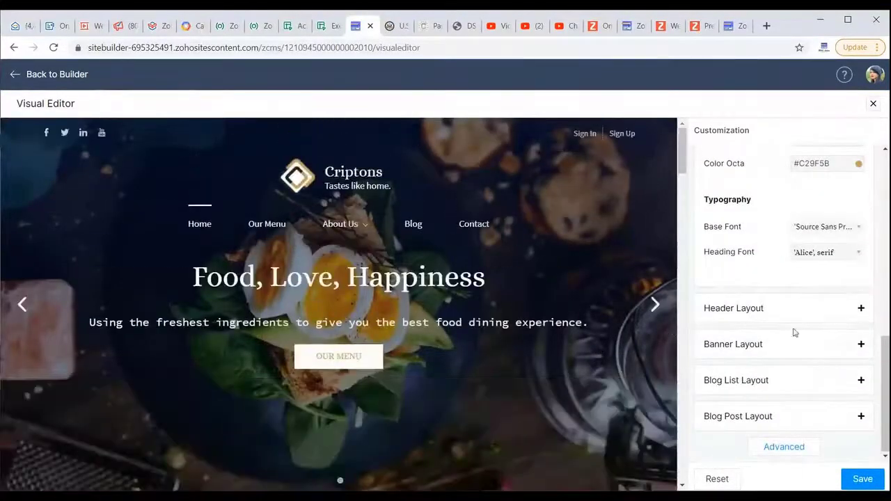
Expand the Header Layout options and examine how the header behaves in the page preview.
left_click(780, 308)
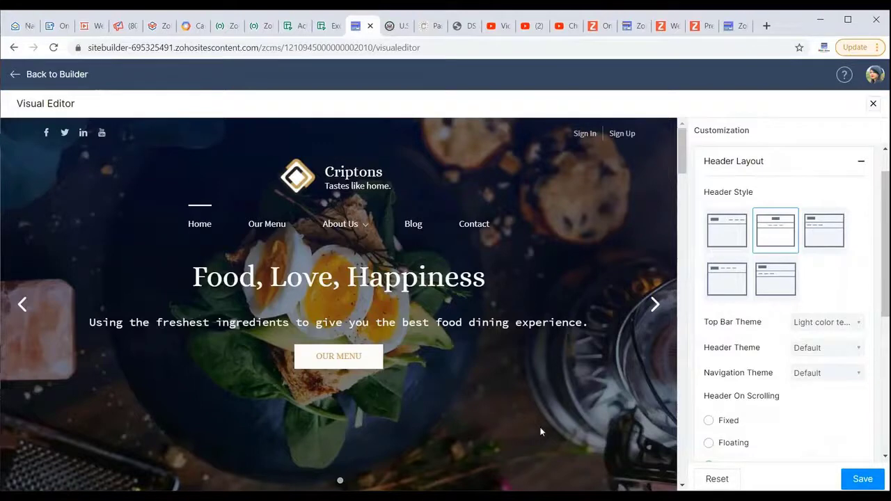
scroll(512, 377, "down", 1)
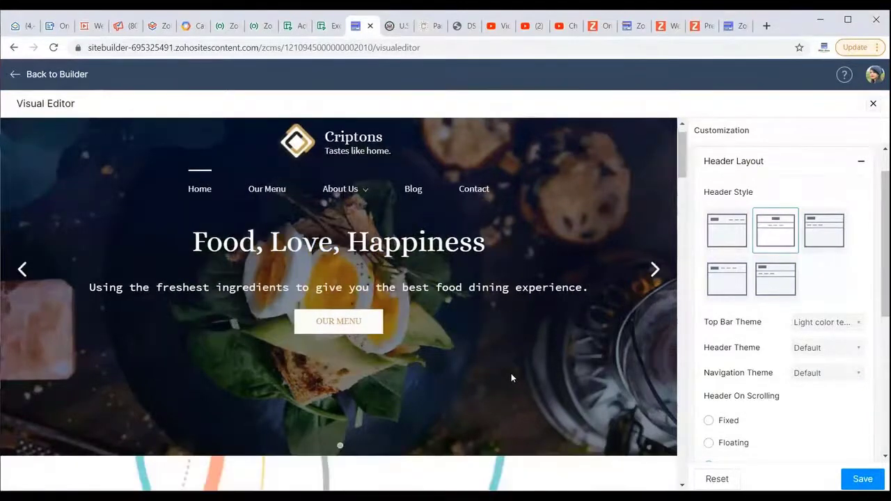
scroll(512, 377, "down", 2)
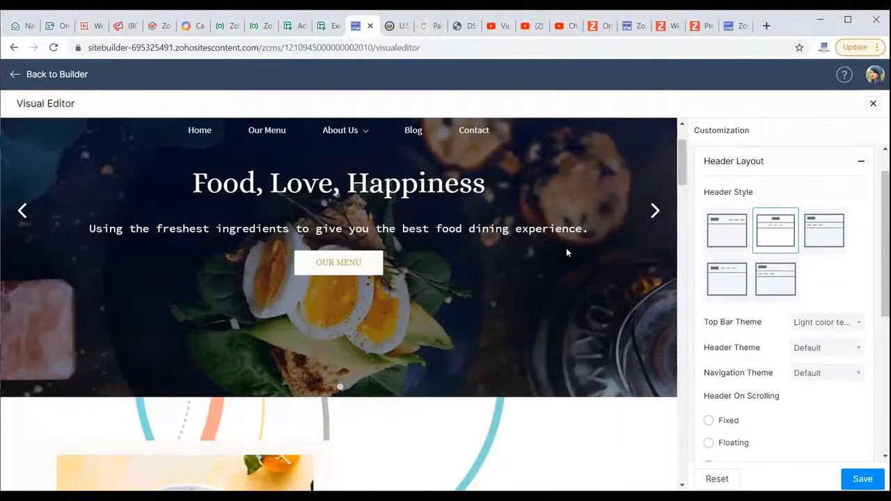
scroll(566, 248, "up", 3)
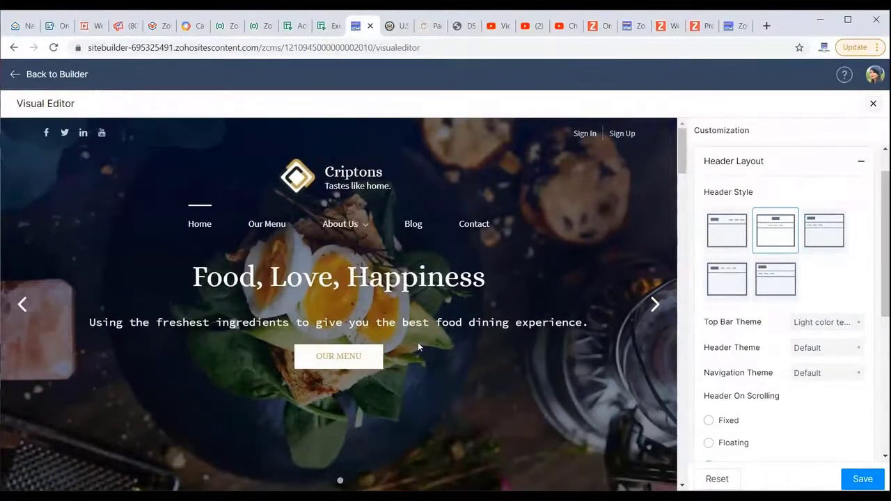
Examine the header theme and scrolling options and how the header behaves while moving through the home page preview.
scroll(526, 341, "down", 6)
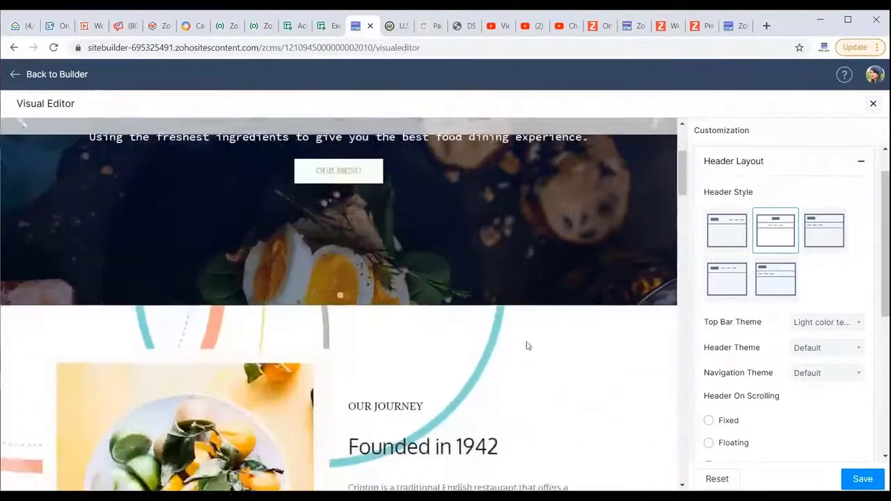
scroll(526, 346, "up", 6)
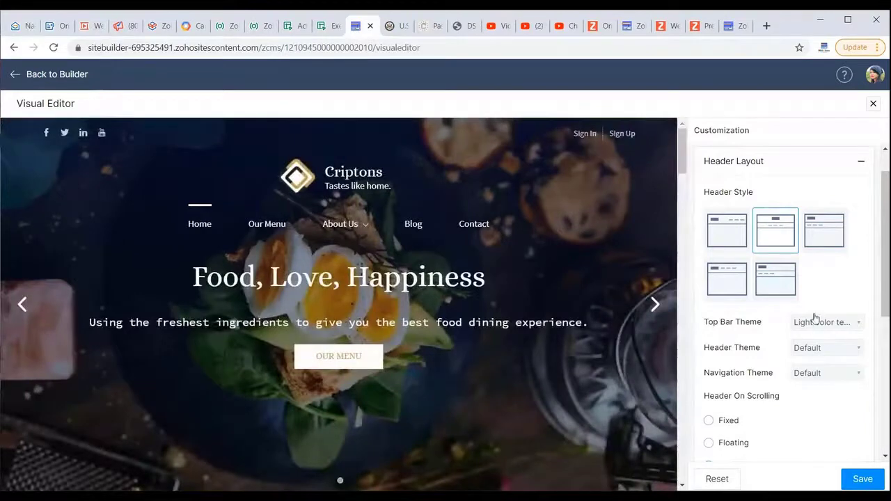
scroll(812, 318, "down", 2)
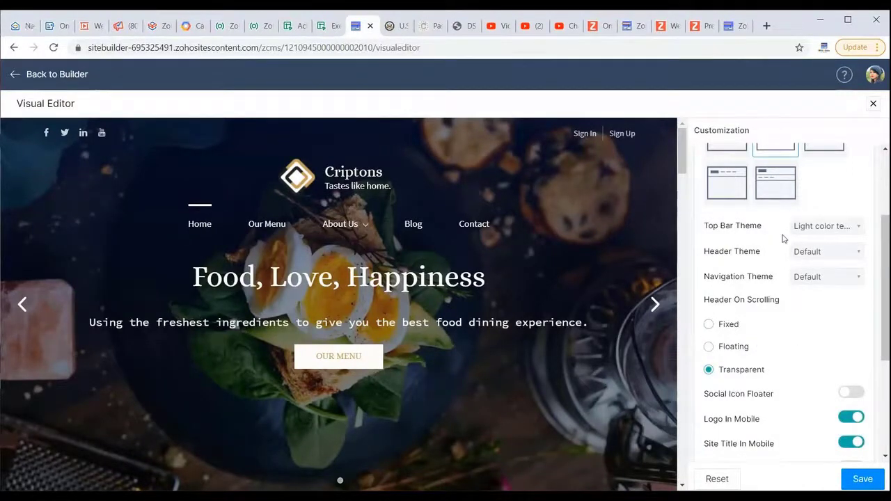
left_click(846, 278)
left_click(846, 279)
scroll(790, 362, "down", 1)
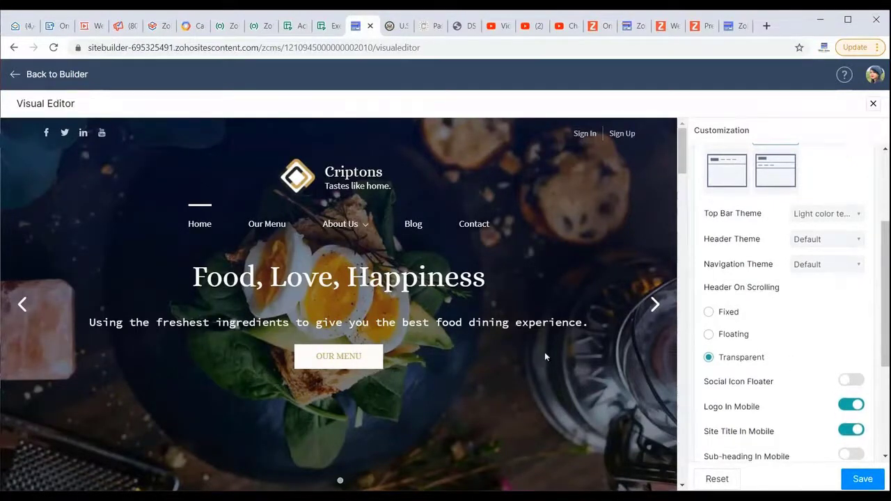
scroll(544, 352, "down", 3)
scroll(545, 356, "down", 3)
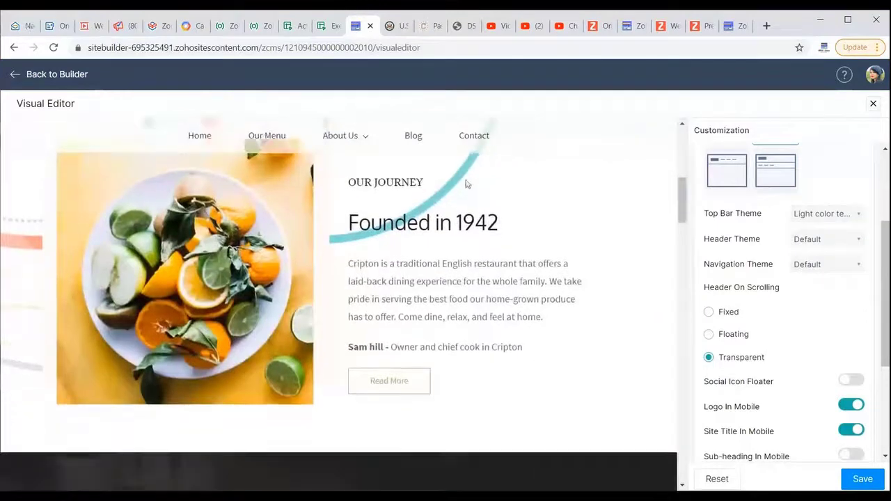
scroll(557, 206, "up", 6)
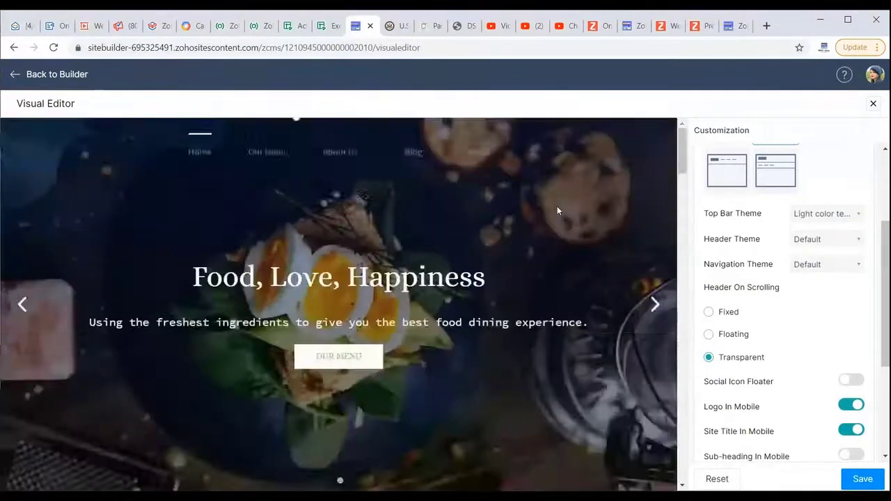
Try the Fixed option for Header On Scrolling in the page preview and set it back to Transparent.
left_click(708, 312)
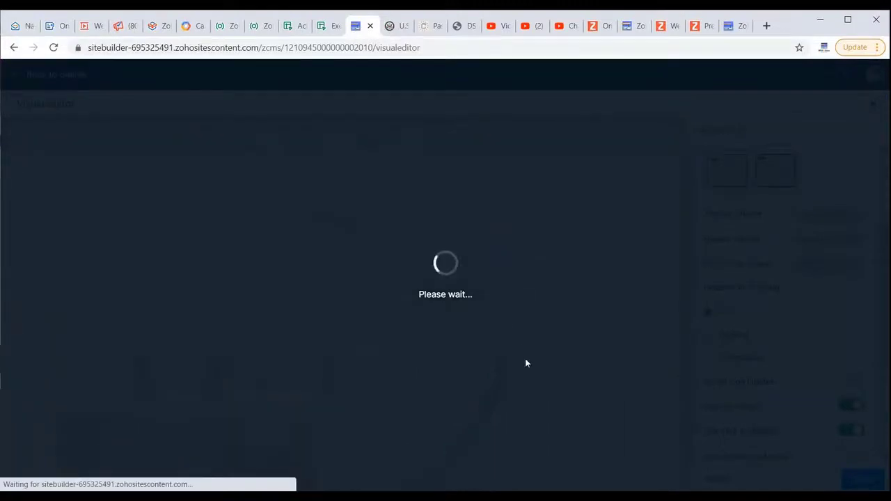
scroll(467, 275, "down", 6)
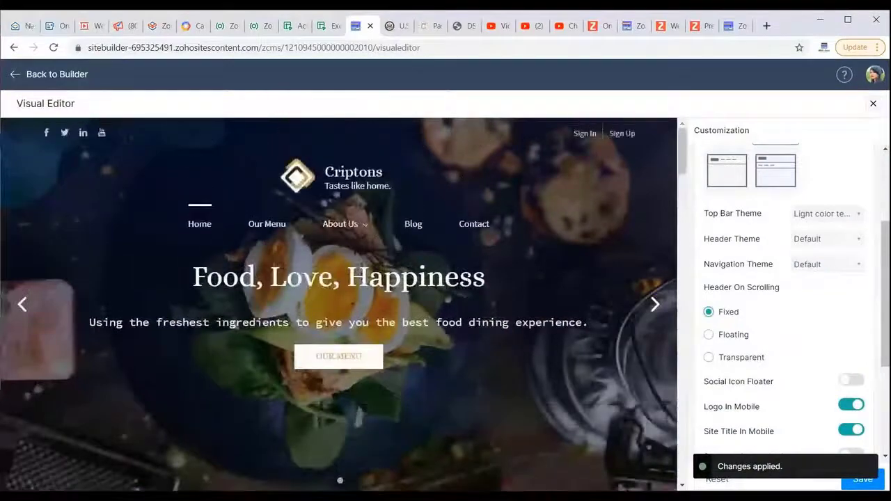
scroll(468, 275, "down", 6)
scroll(491, 260, "down", 3)
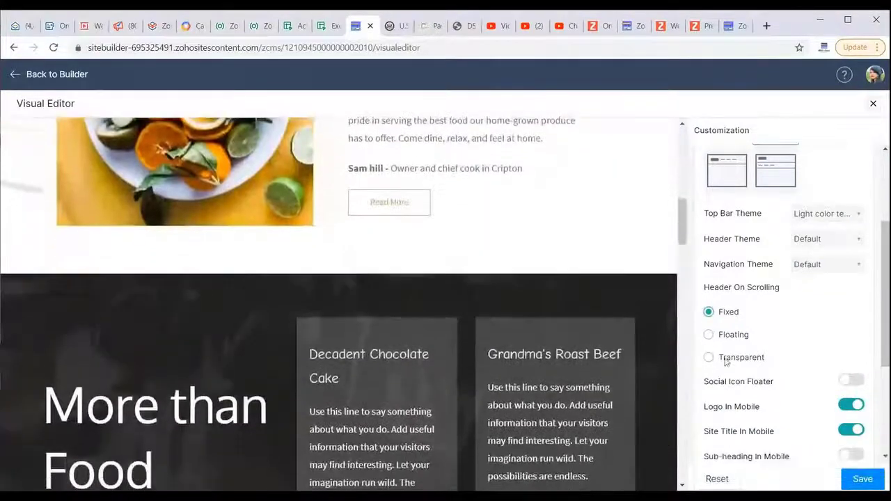
left_click(709, 358)
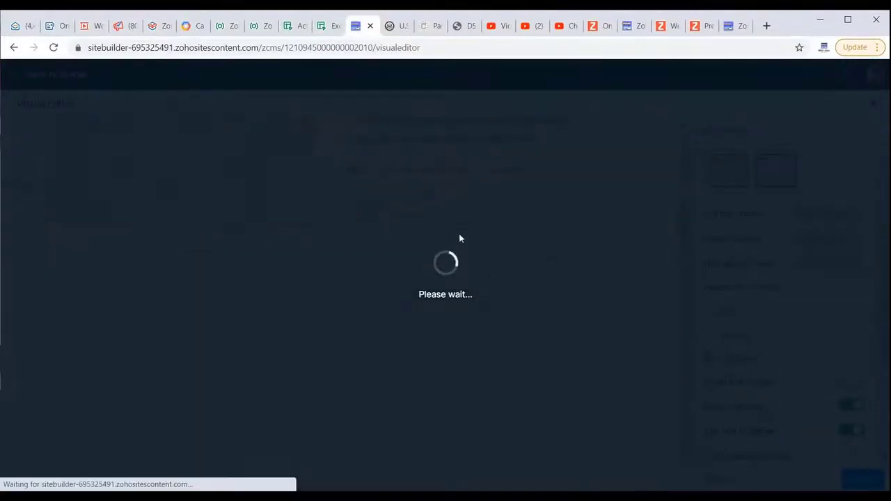
scroll(499, 332, "down", 10)
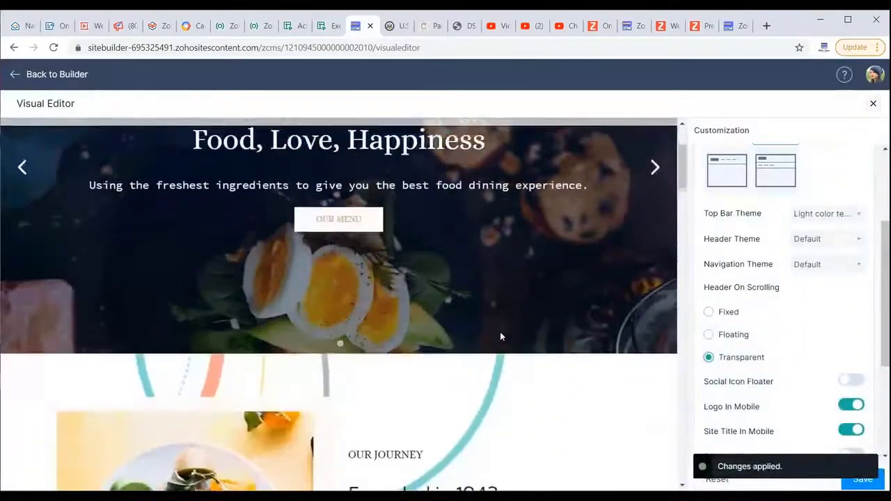
scroll(500, 335, "down", 8)
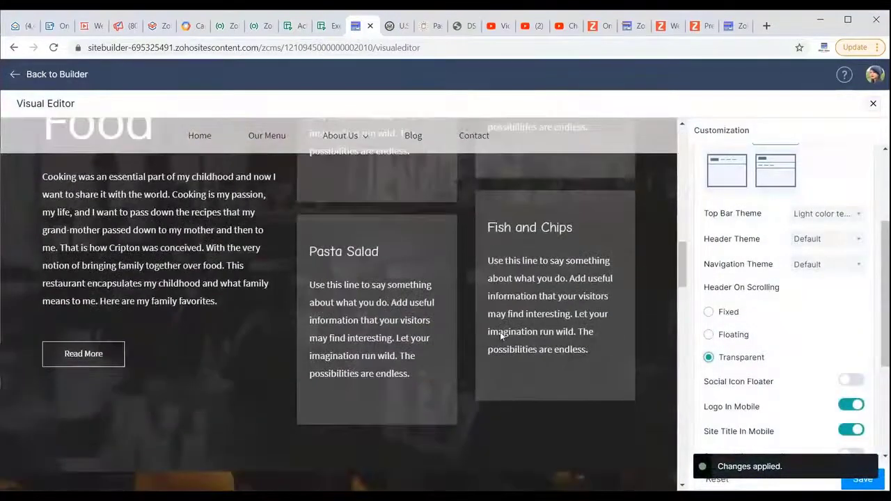
scroll(499, 335, "up", 3)
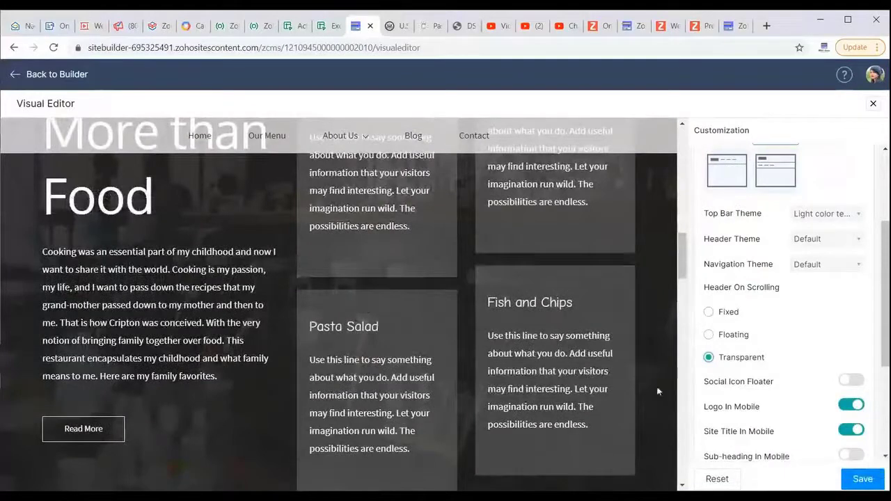
Try the Boxed style for the Banner Layout in the page preview and set it back to Full Screen.
scroll(762, 382, "down", 4)
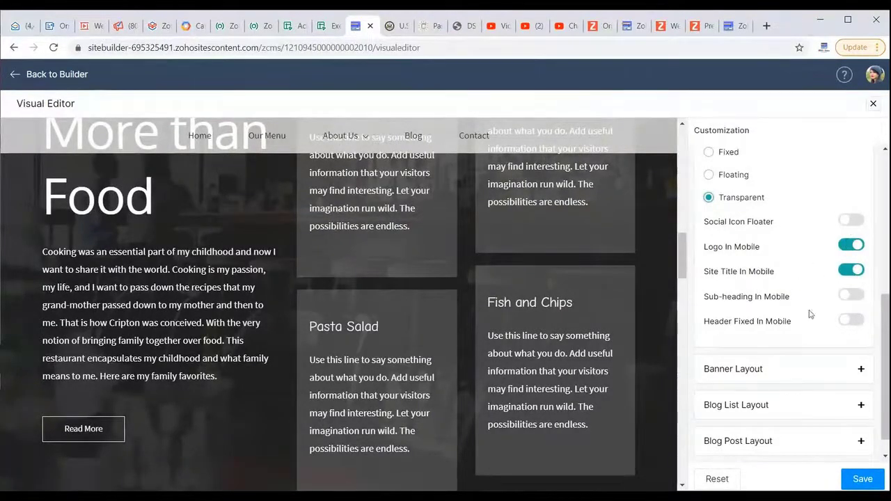
scroll(638, 306, "down", 1)
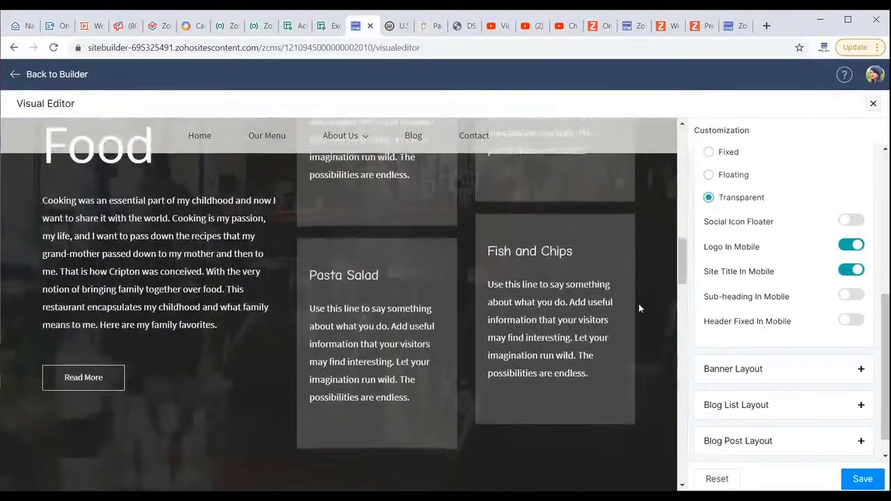
scroll(638, 306, "up", 5)
left_click(759, 368)
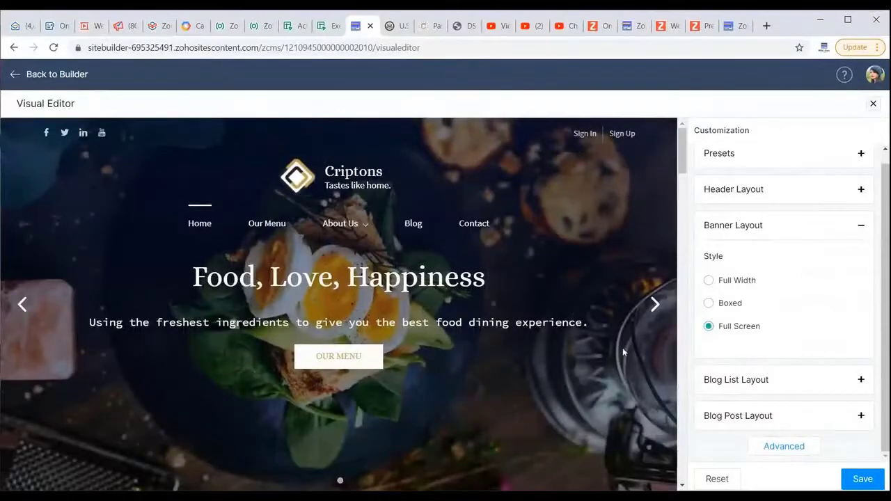
left_click(708, 304)
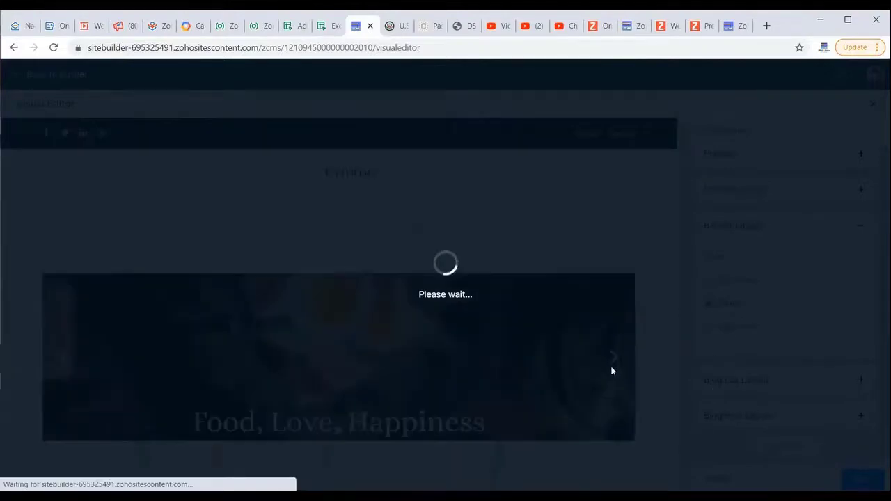
scroll(485, 383, "down", 5)
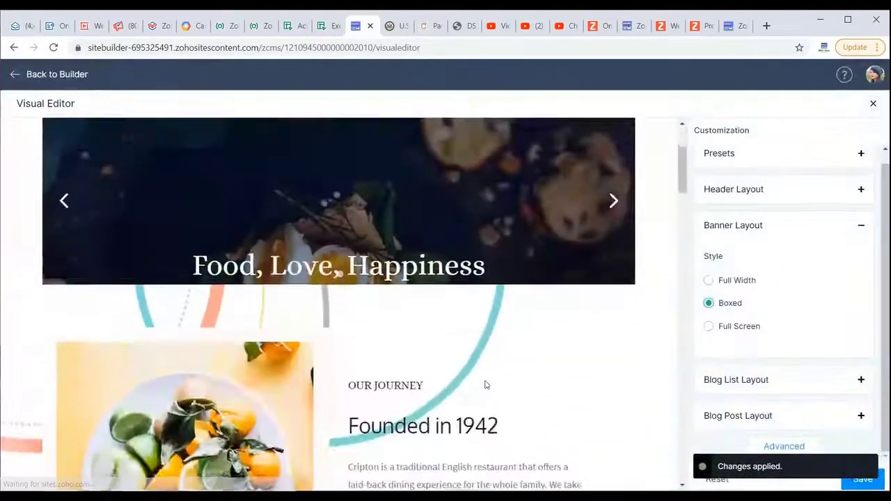
scroll(484, 383, "up", 5)
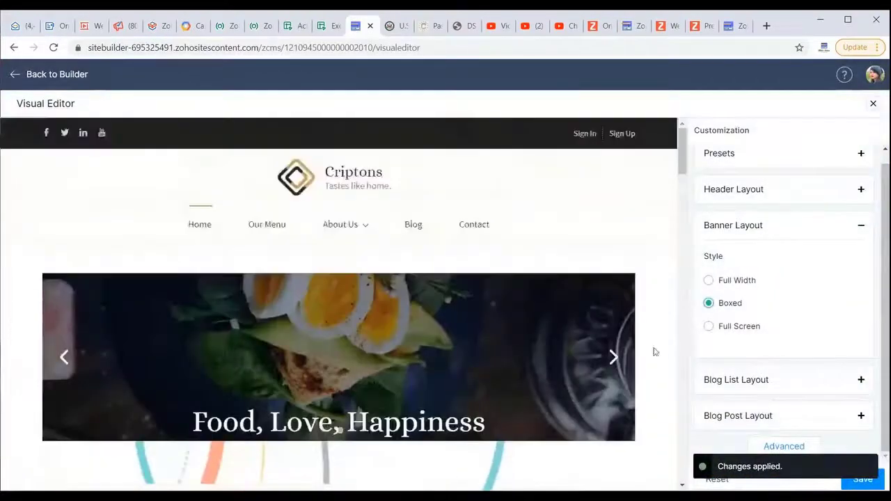
left_click(709, 327)
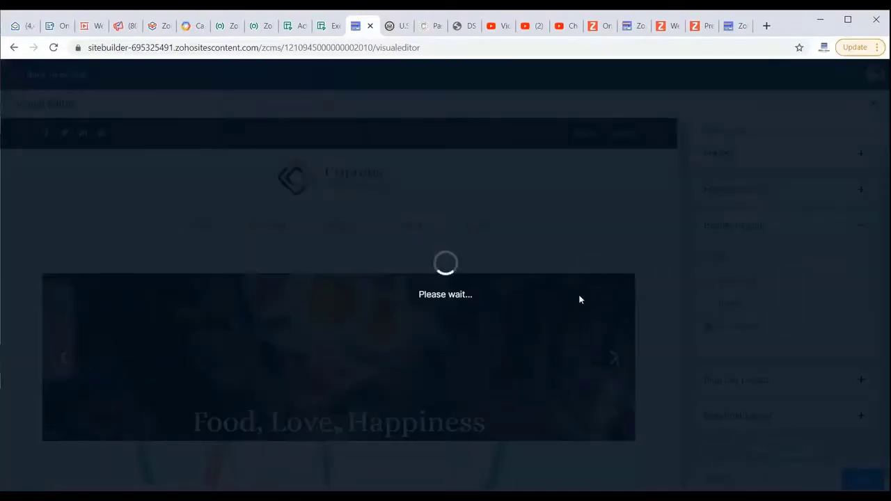
scroll(546, 358, "down", 2)
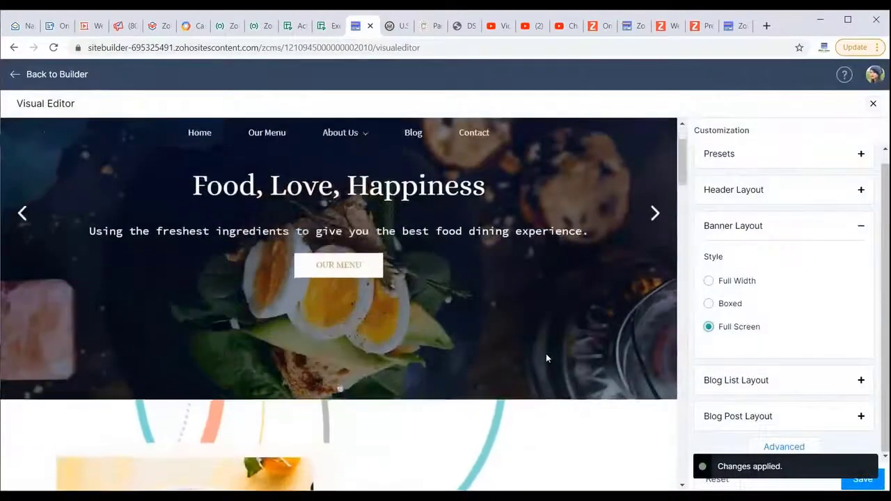
Examine the available layout choices under Blog List Layout and Blog Post Layout.
left_click(755, 380)
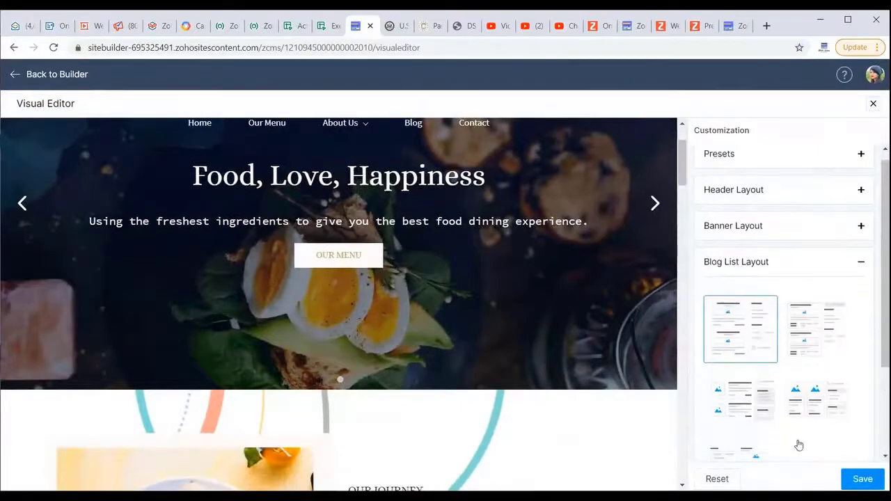
scroll(789, 332, "down", 2)
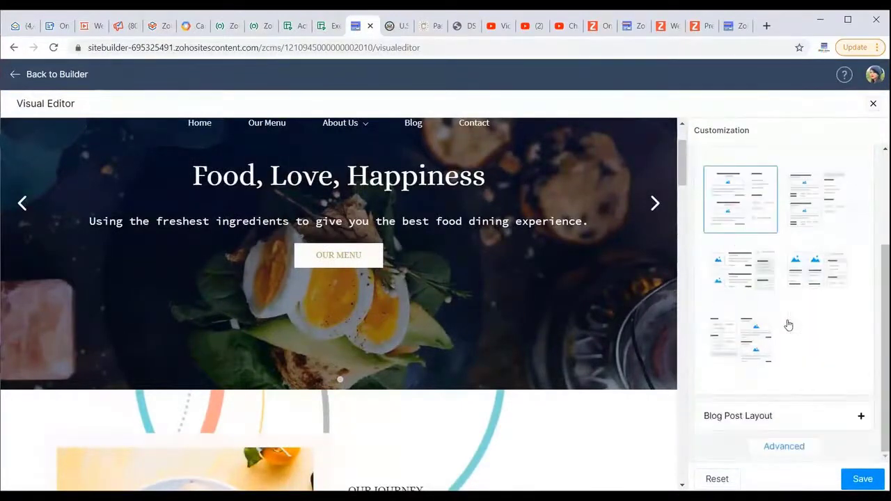
left_click(760, 416)
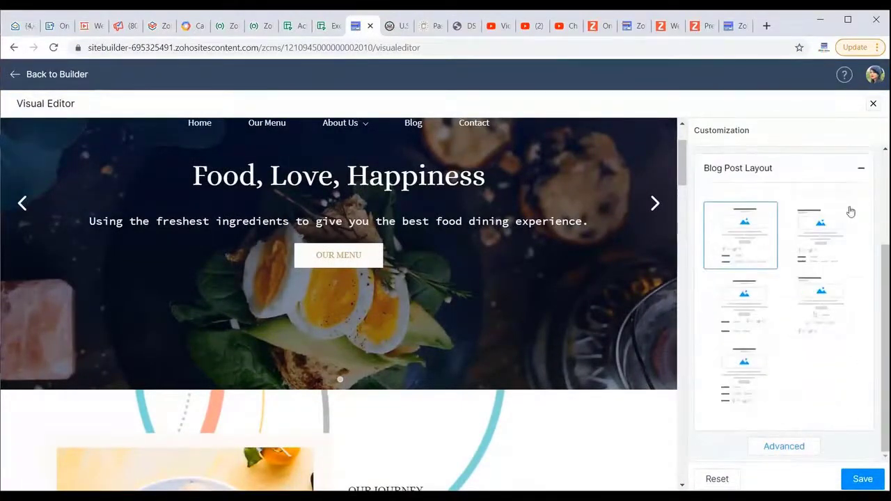
left_click(863, 170)
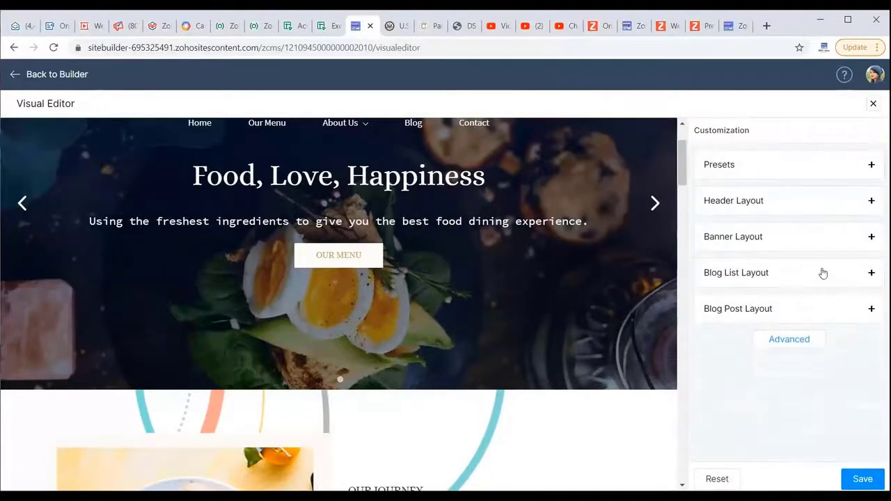
left_click(823, 273)
scroll(801, 402, "down", 3)
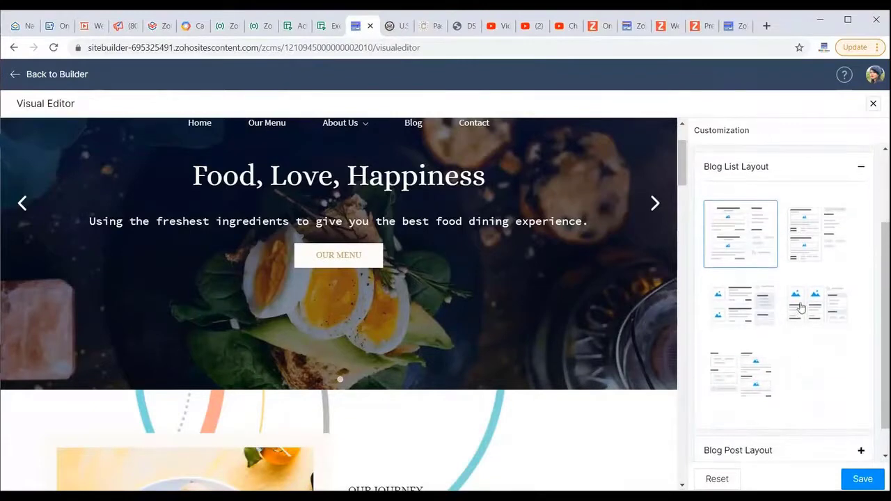
scroll(769, 369, "down", 1)
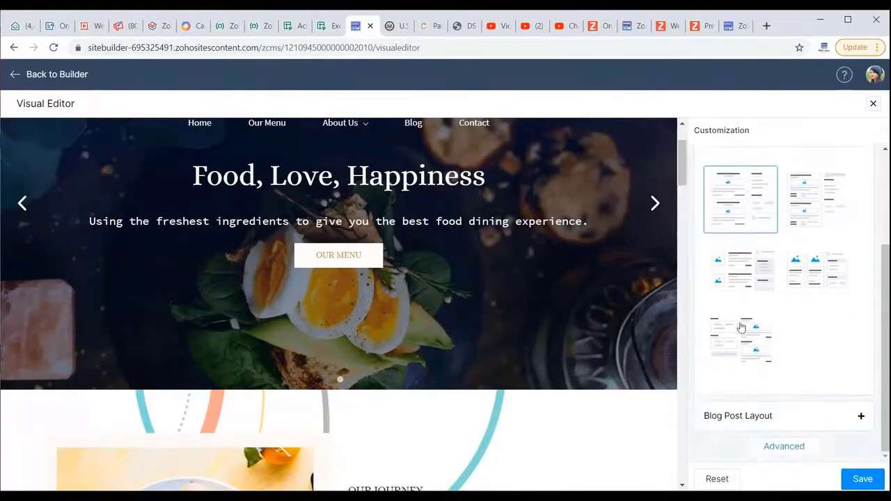
left_click(774, 419)
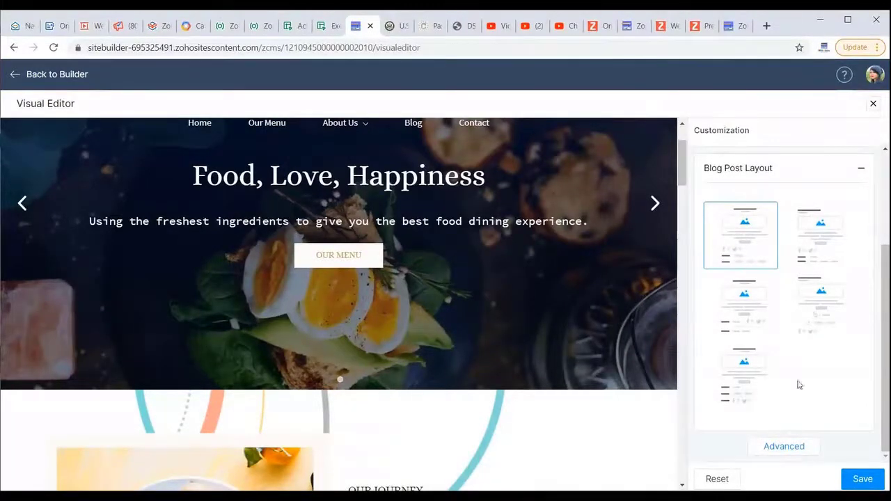
Check the home page preview, save the Visual Editor customizations and return to the site builder.
scroll(614, 339, "up", 2)
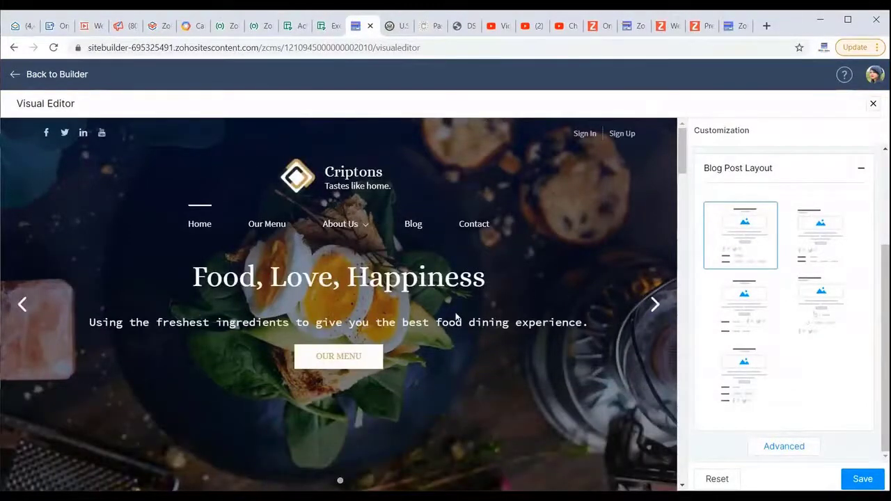
scroll(456, 317, "down", 5)
scroll(456, 317, "up", 5)
left_click(863, 480)
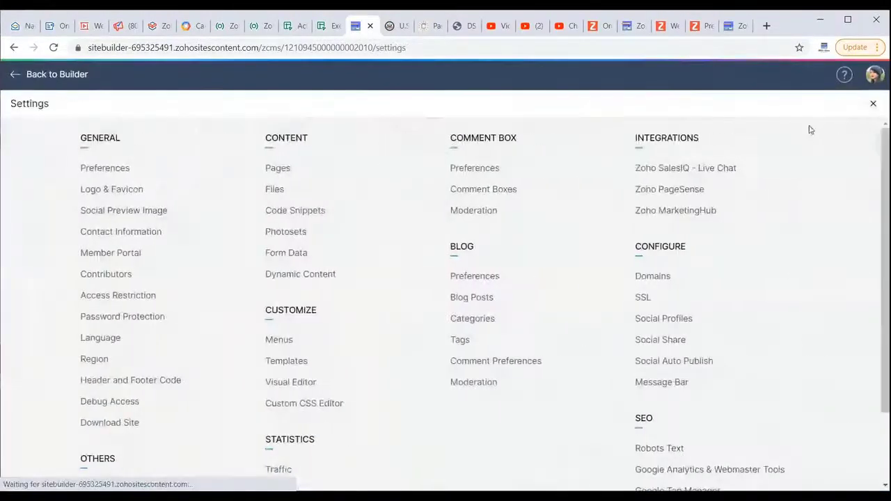
left_click(873, 103)
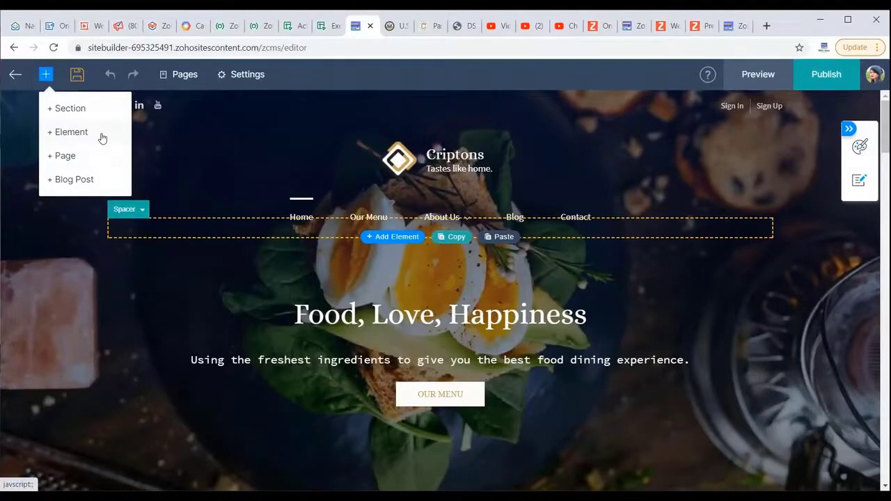
Start a new page and set its Page Name to menu.
left_click(76, 168)
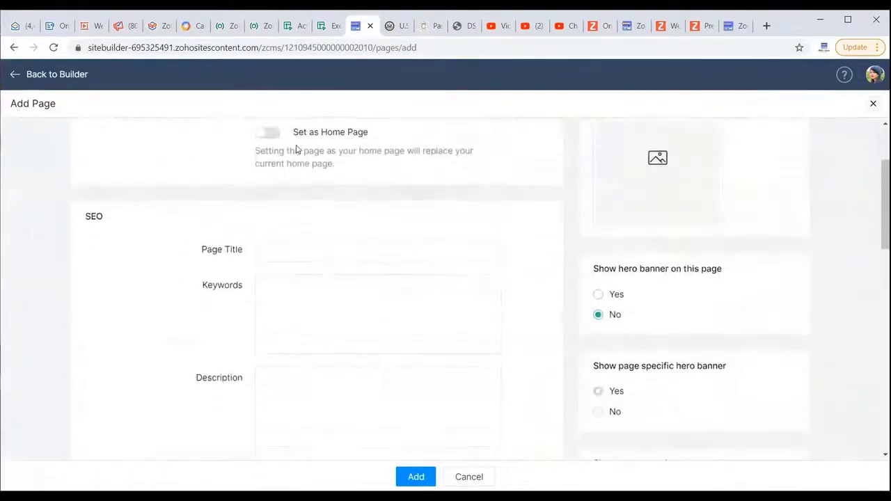
left_click(287, 182)
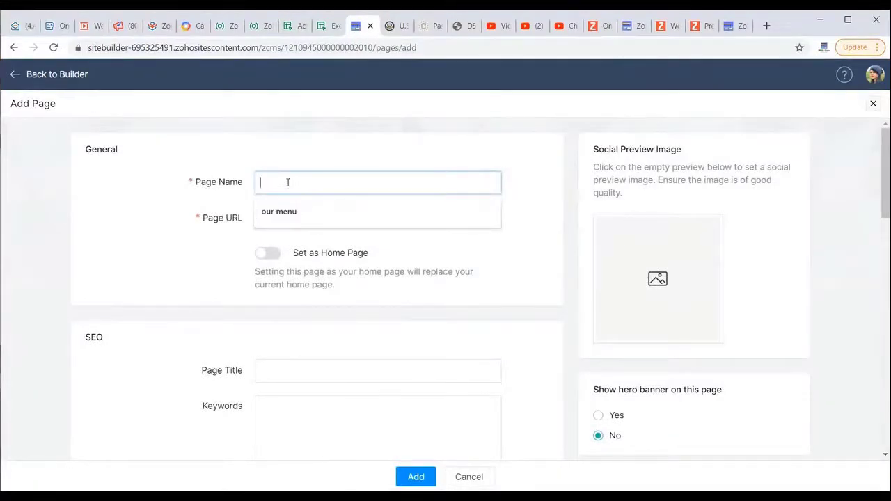
type("menu")
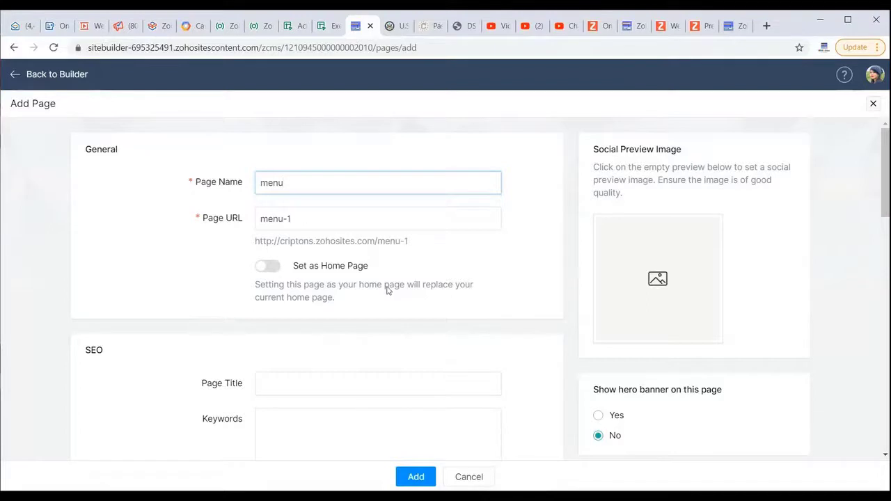
scroll(388, 290, "down", 1)
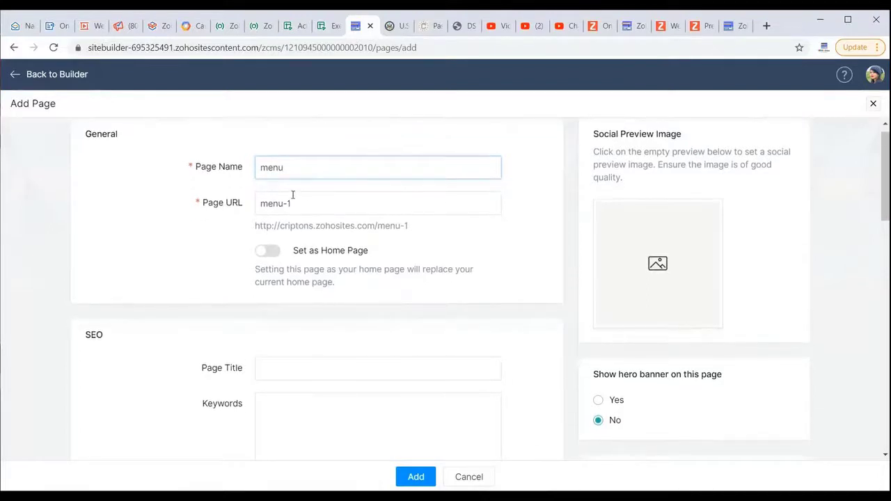
scroll(382, 273, "down", 1)
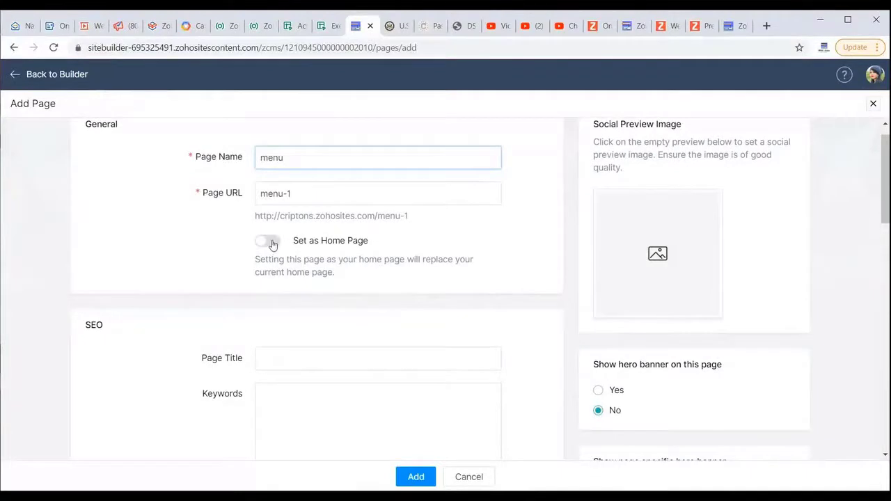
scroll(482, 324, "up", 2)
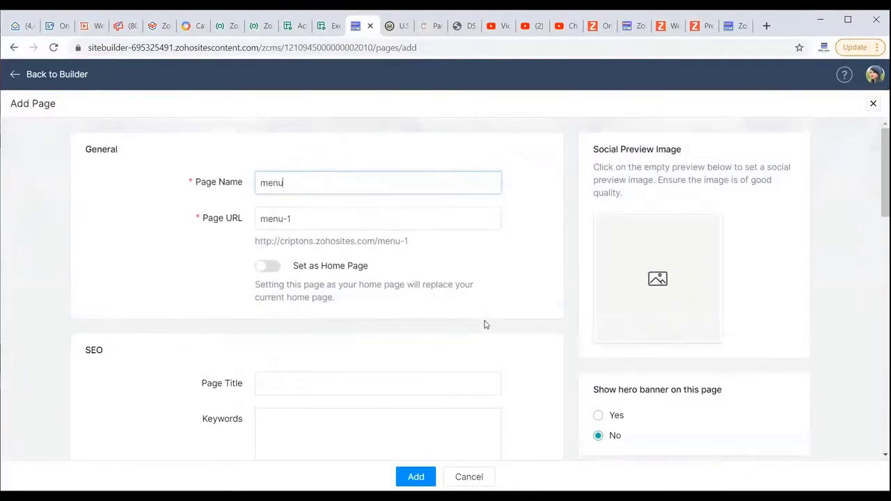
Examine the new page's social preview image, hero banner, menu and sidebar display options.
mouse_move(663, 257)
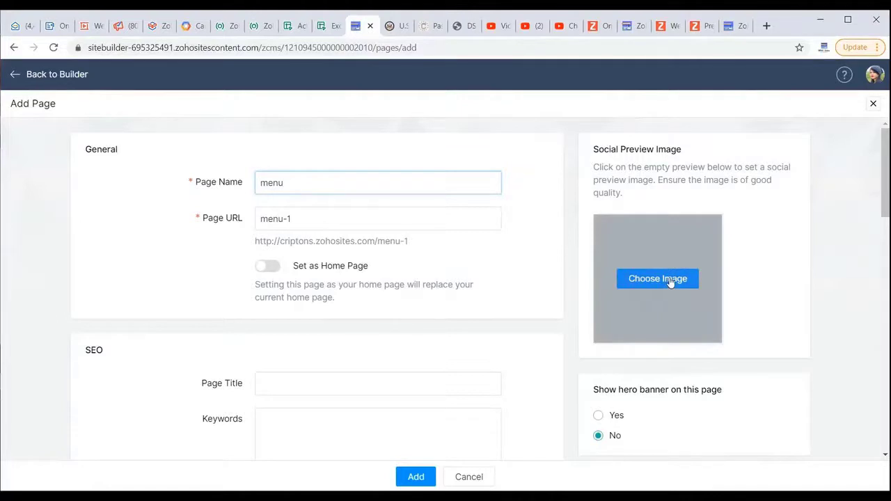
scroll(764, 271, "down", 2)
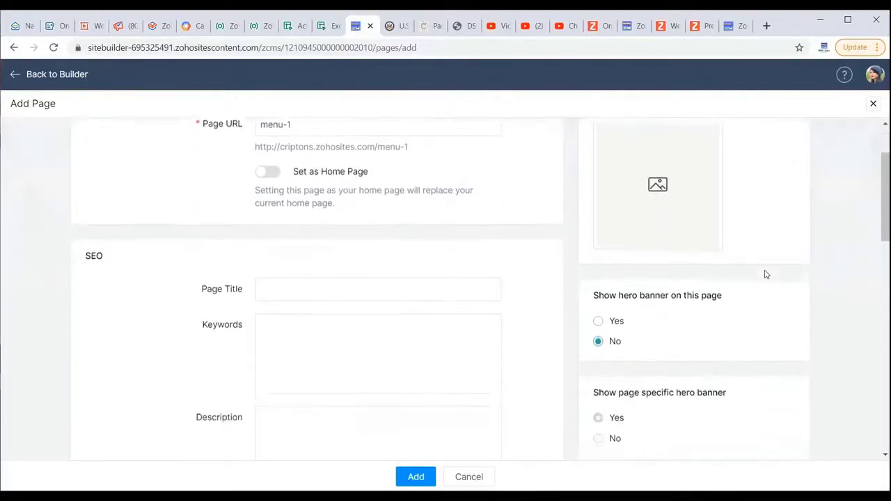
scroll(764, 274, "down", 2)
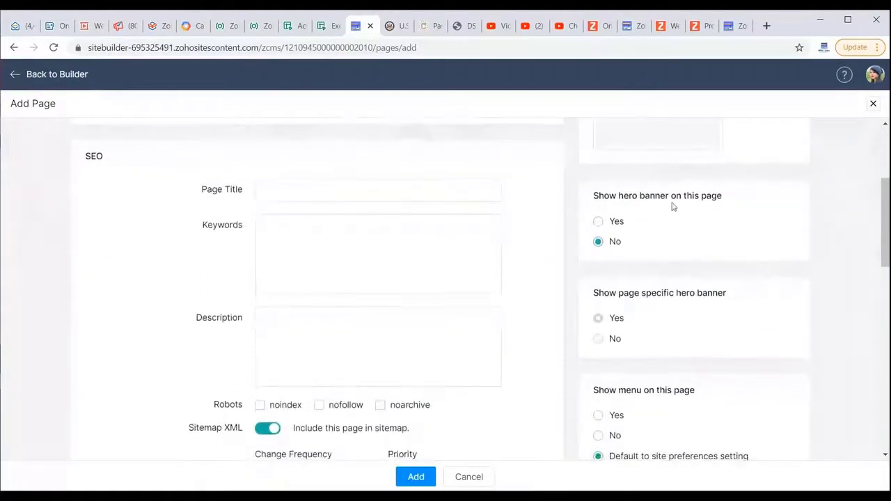
scroll(614, 249, "down", 1)
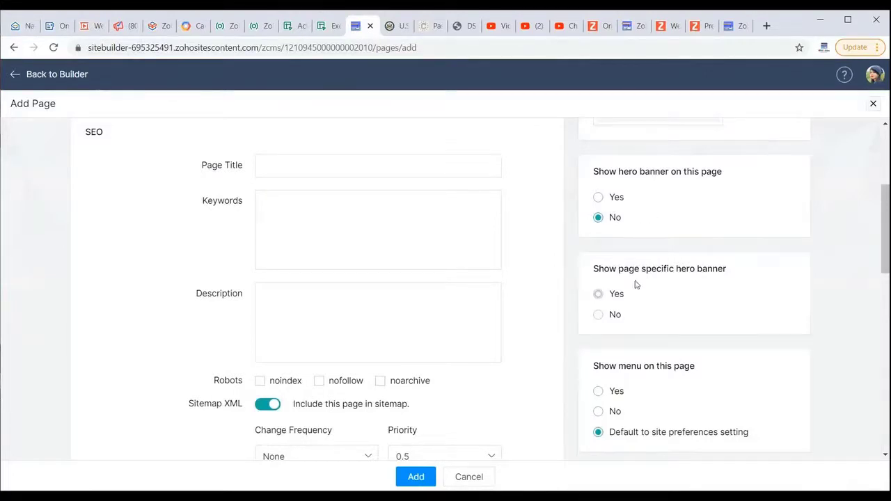
scroll(662, 304, "down", 2)
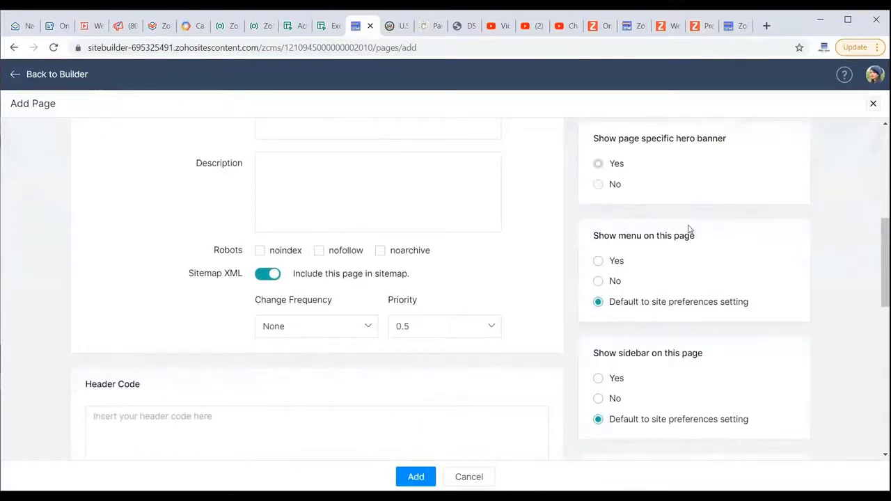
scroll(689, 230, "down", 1)
scroll(658, 258, "down", 1)
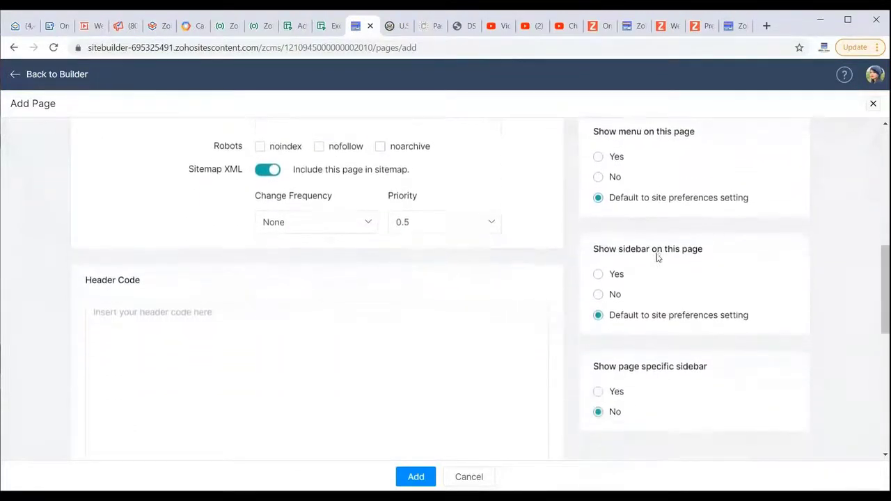
scroll(563, 252, "up", 1)
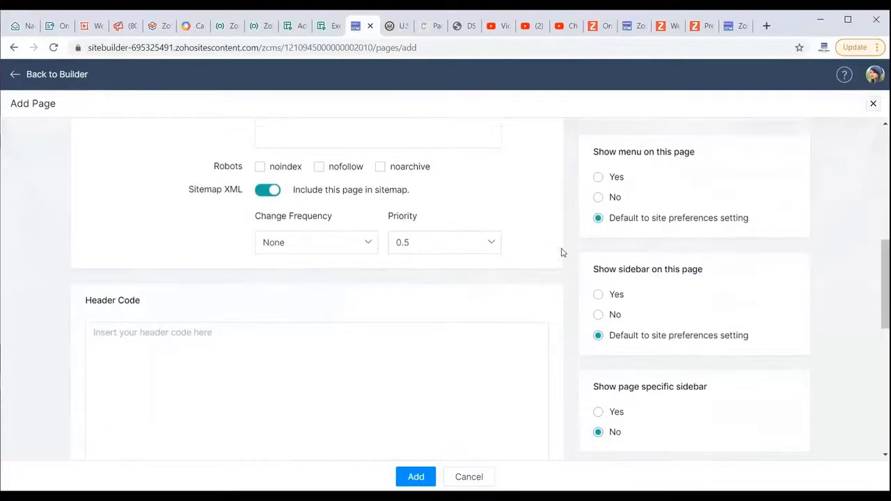
scroll(562, 253, "up", 1)
scroll(562, 253, "up", 3)
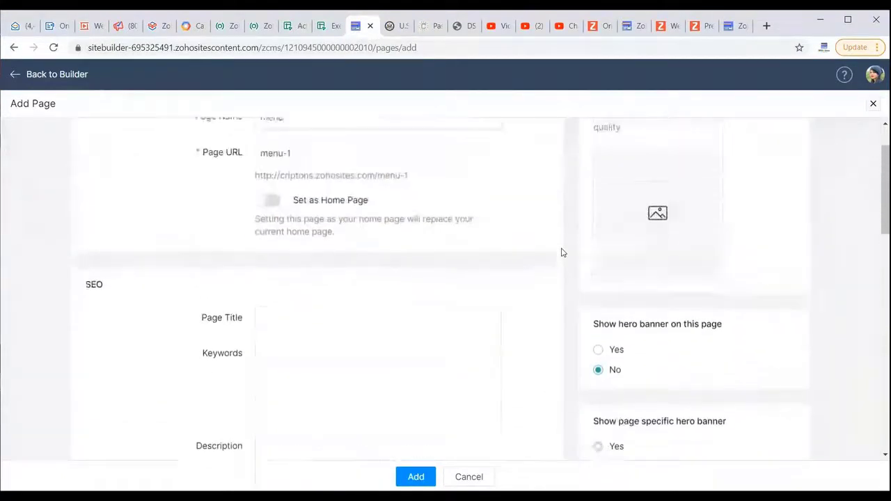
Examine the new page's SEO fields, robots and sitemap options, and the Header Code area.
scroll(547, 332, "down", 3)
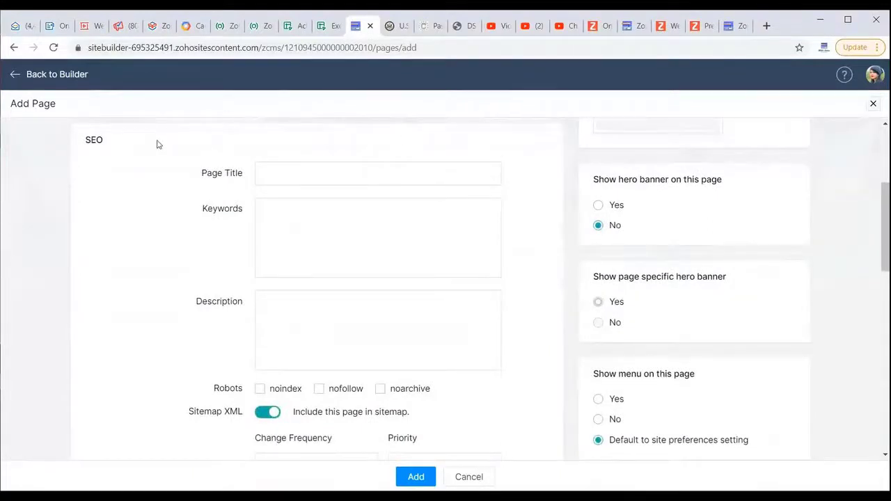
scroll(146, 195, "down", 1)
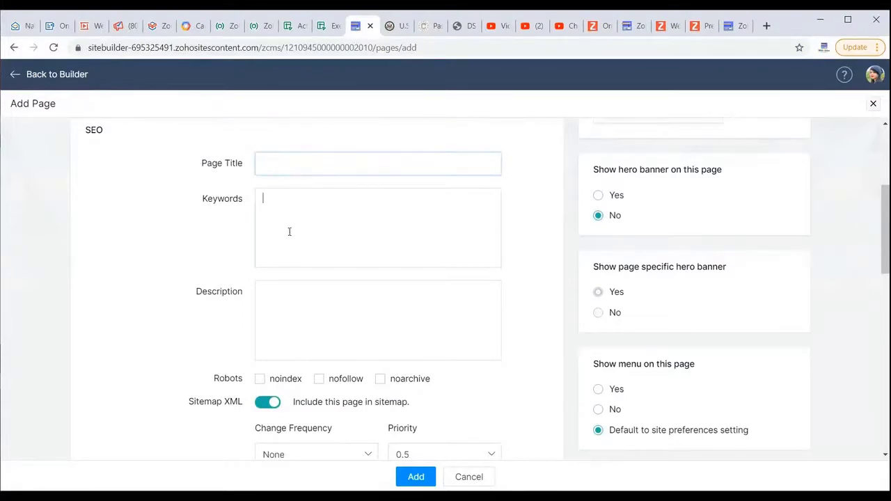
left_click(298, 316)
scroll(298, 316, "down", 2)
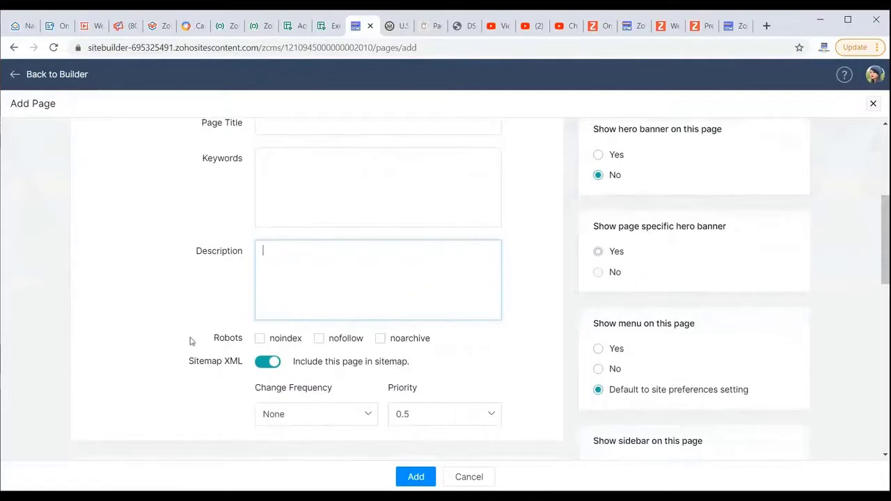
scroll(496, 376, "up", 3)
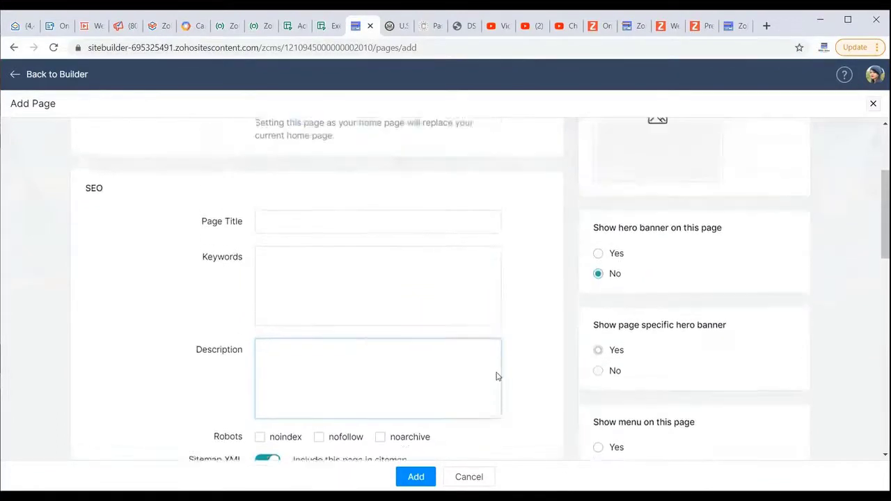
scroll(512, 310, "down", 3)
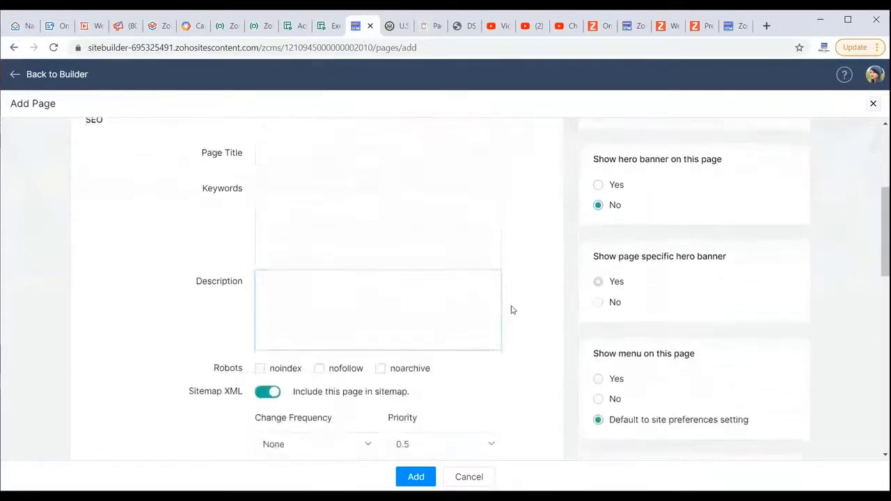
scroll(511, 310, "down", 1)
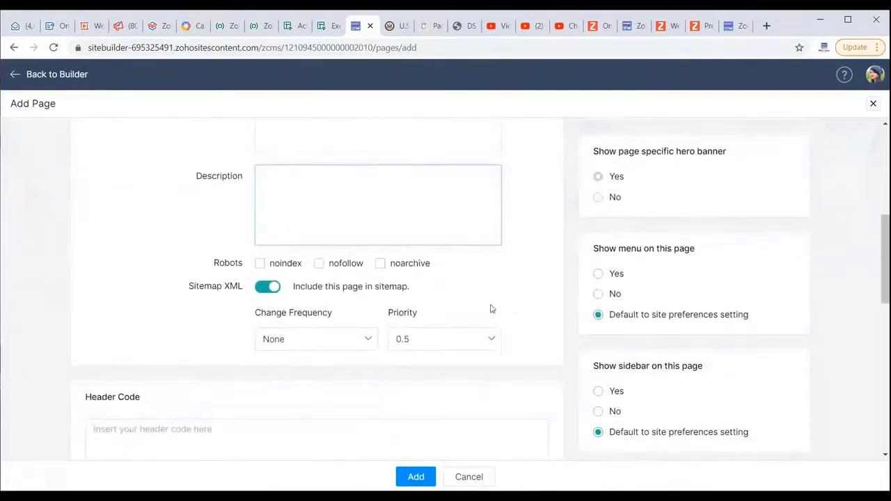
scroll(511, 268, "down", 4)
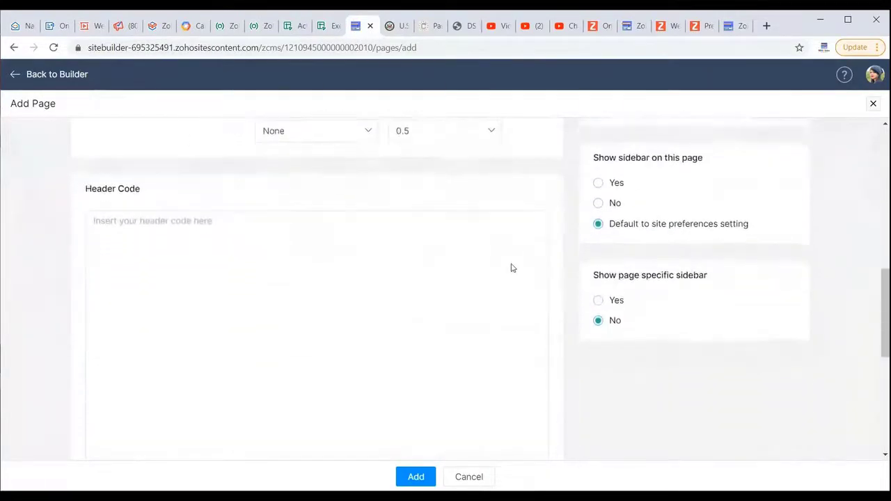
scroll(562, 224, "down", 1)
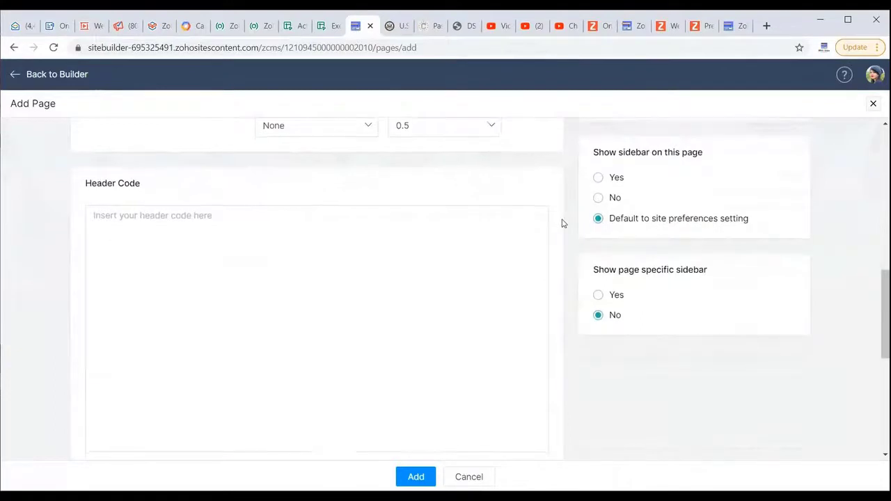
Add the menu page to the site with the remaining settings left at their defaults.
scroll(307, 282, "up", 15)
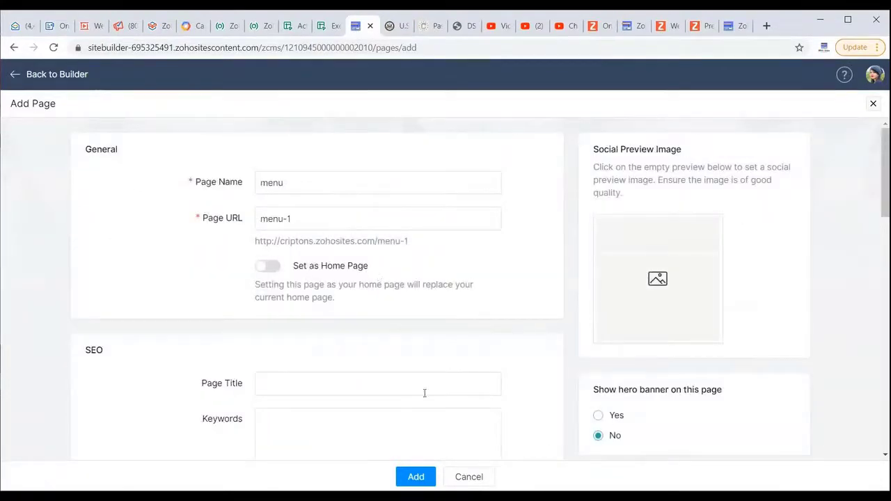
left_click(415, 476)
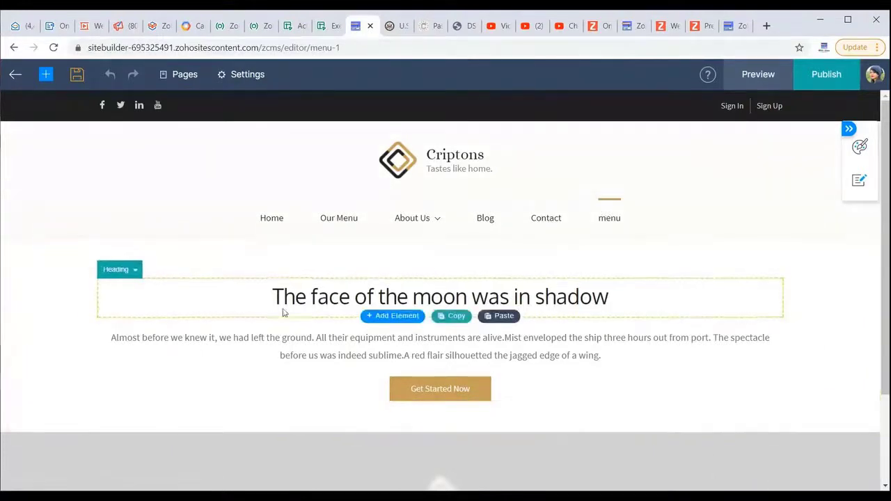
scroll(73, 307, "down", 1)
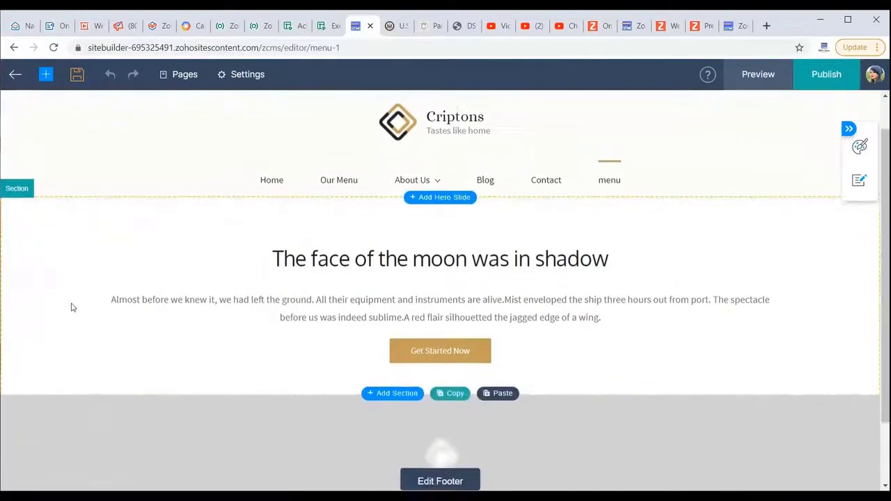
scroll(74, 307, "up", 1)
Insert the Image section with a centred heading, two text columns and a storefront photo below the menu page's first section.
left_click(47, 79)
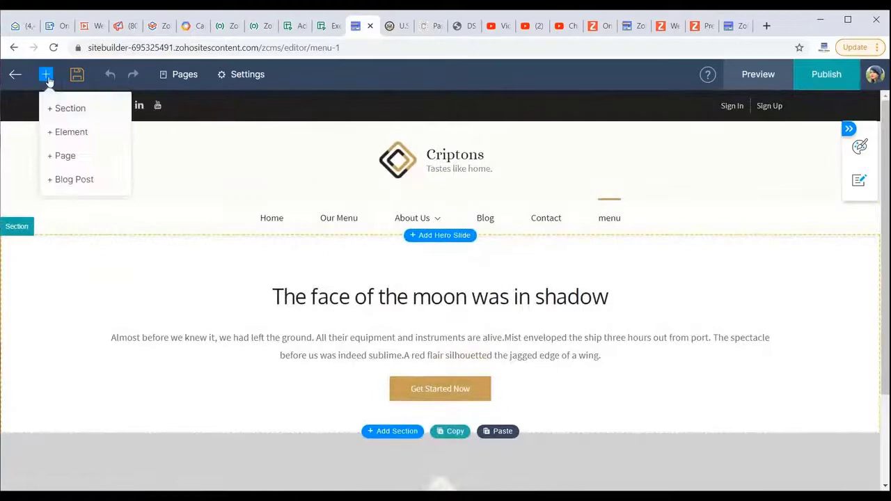
left_click(69, 110)
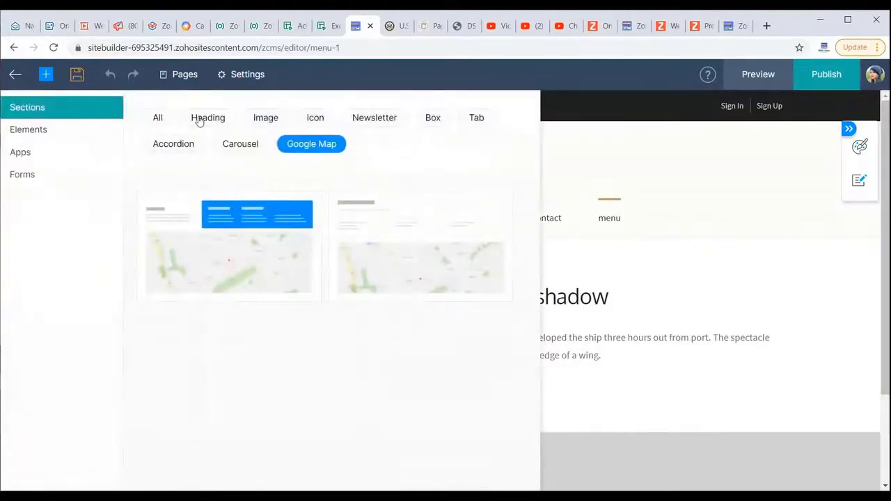
left_click(265, 118)
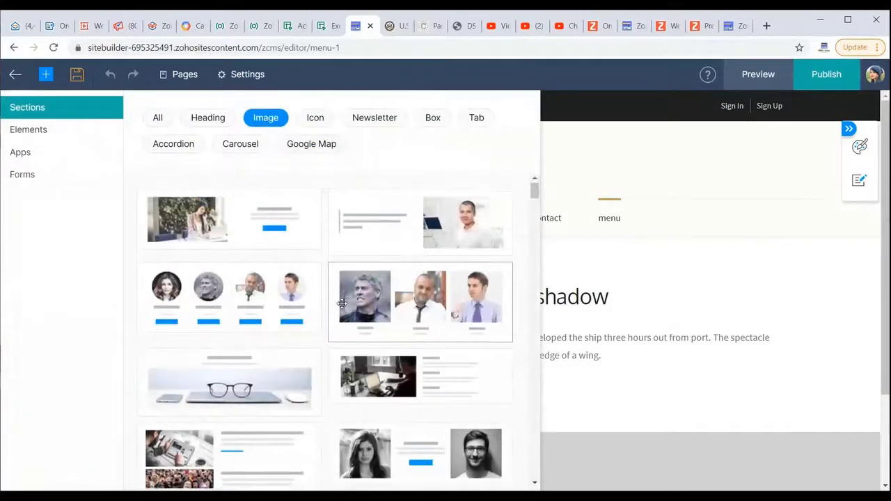
scroll(342, 303, "down", 3)
scroll(342, 304, "down", 10)
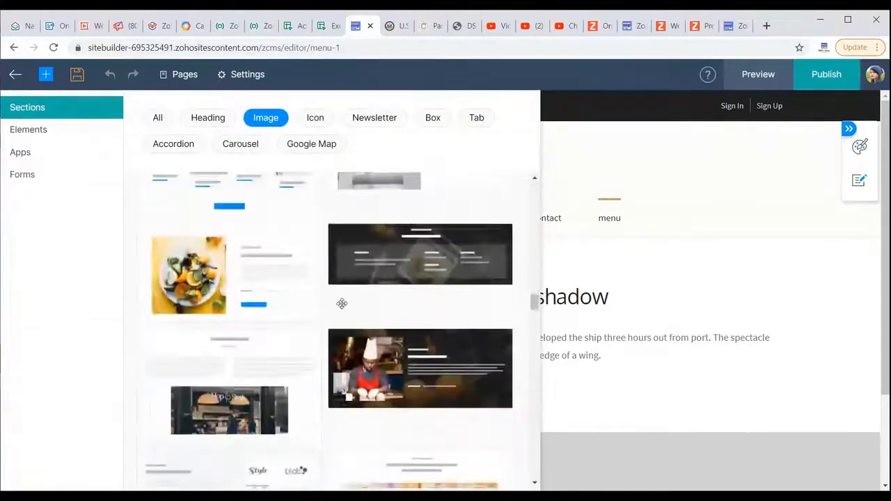
scroll(341, 303, "up", 1)
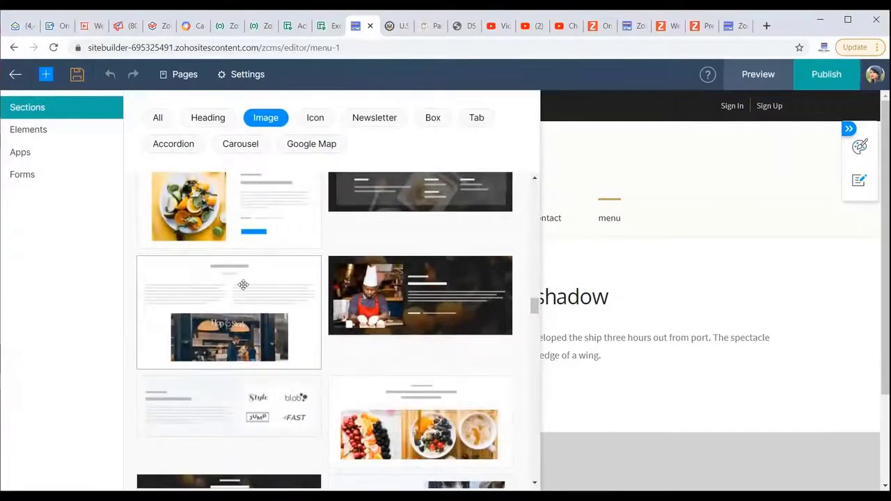
left_click_drag(243, 285, 334, 423)
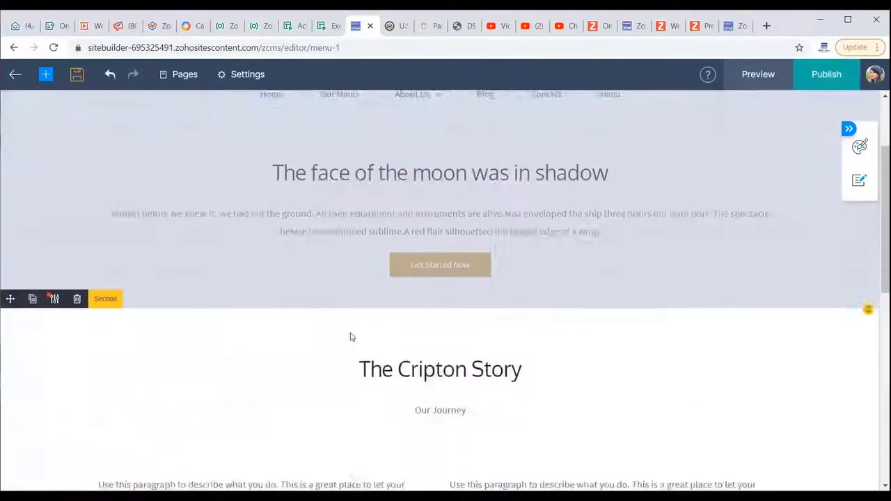
Review the menu page from its header through the inserted story section.
scroll(350, 337, "down", 6)
scroll(351, 337, "up", 5)
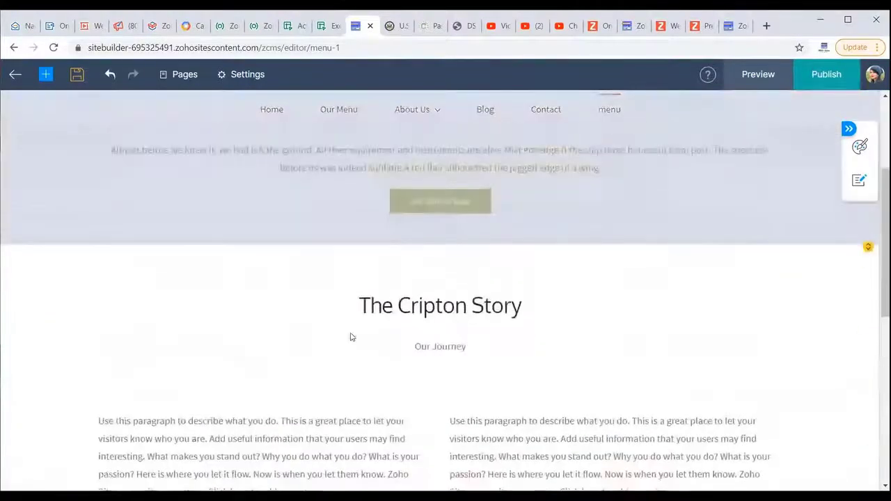
scroll(350, 337, "up", 3)
mouse_move(175, 305)
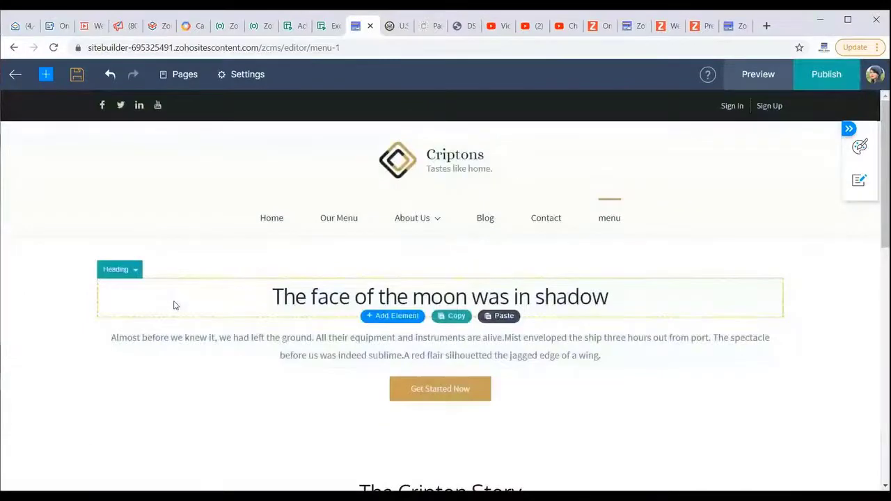
scroll(72, 304, "down", 5)
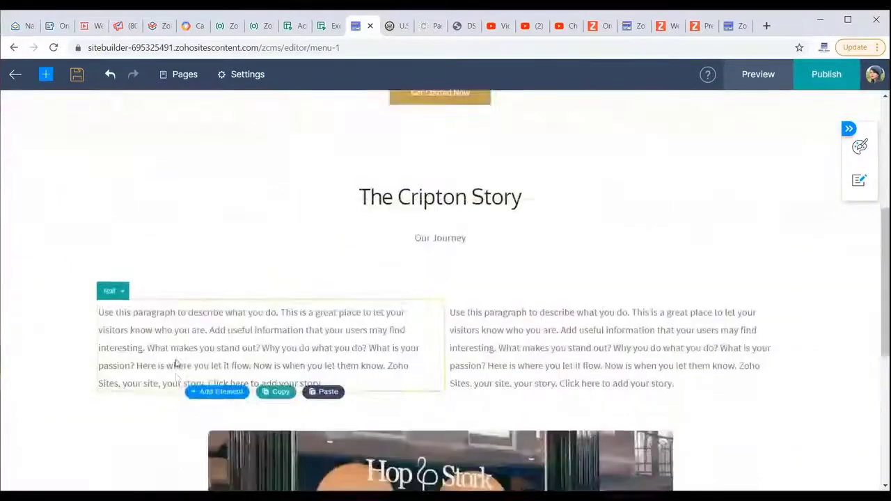
scroll(175, 361, "up", 5)
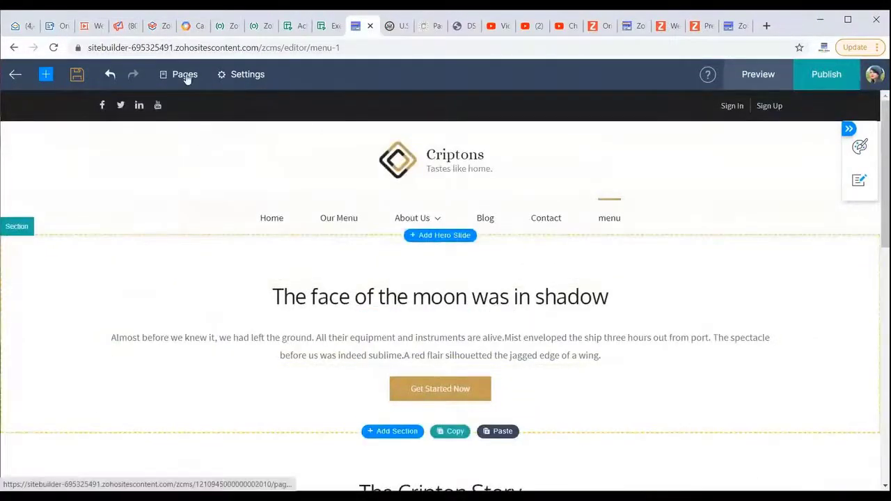
Examine the Home page's version history, looking over the current version's preview and the list of saved versions.
left_click(185, 75)
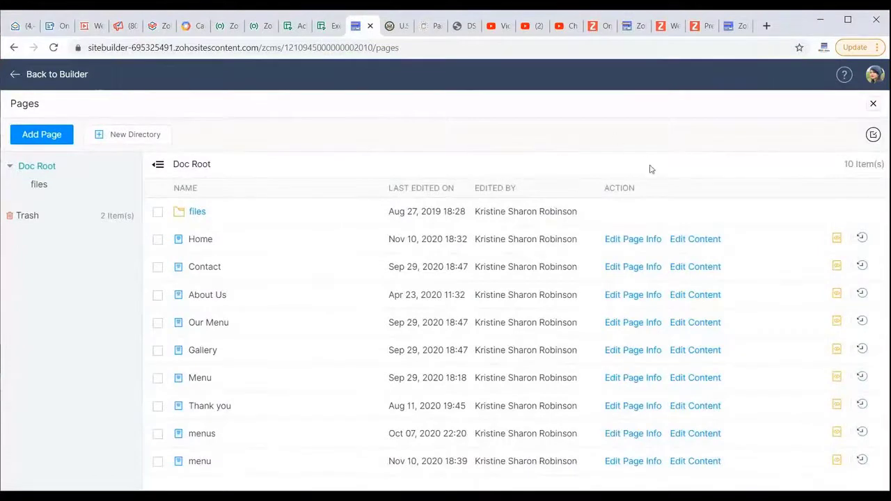
left_click(861, 239)
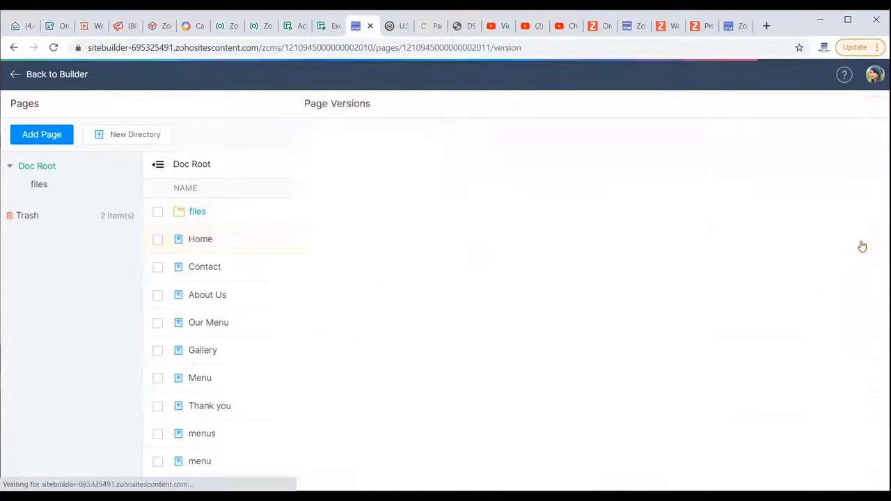
scroll(843, 366, "down", 3)
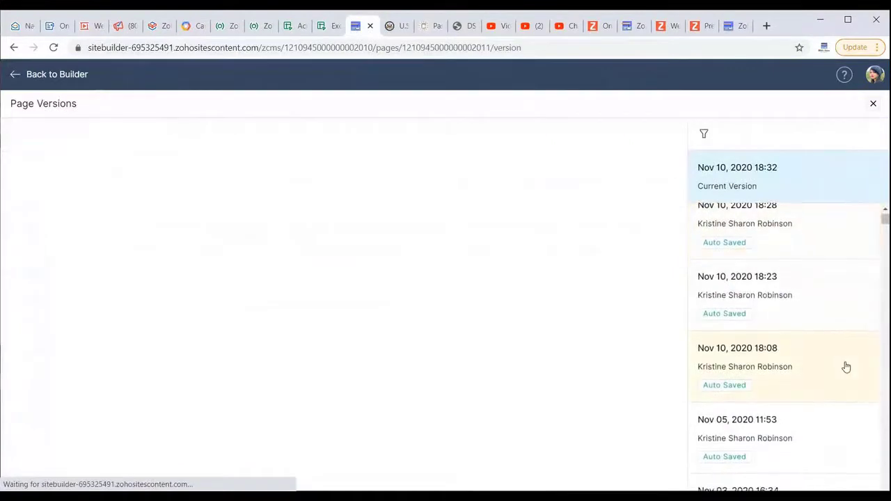
scroll(846, 366, "down", 4)
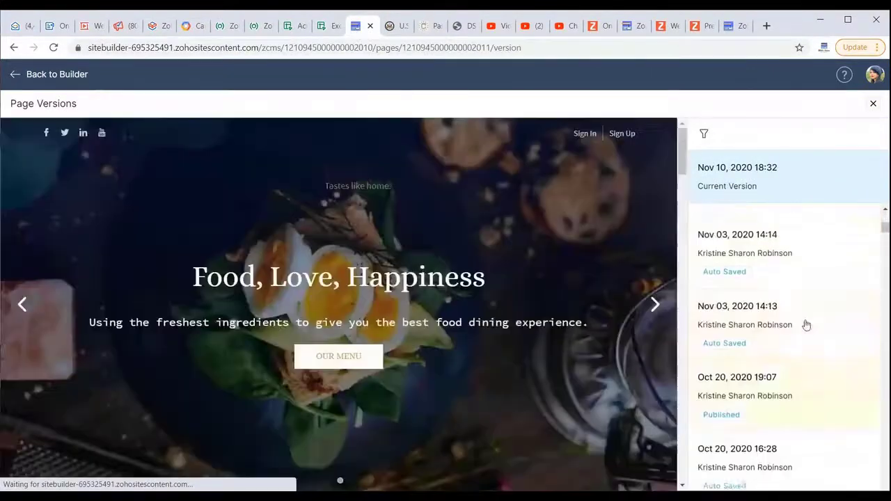
scroll(512, 320, "down", 10)
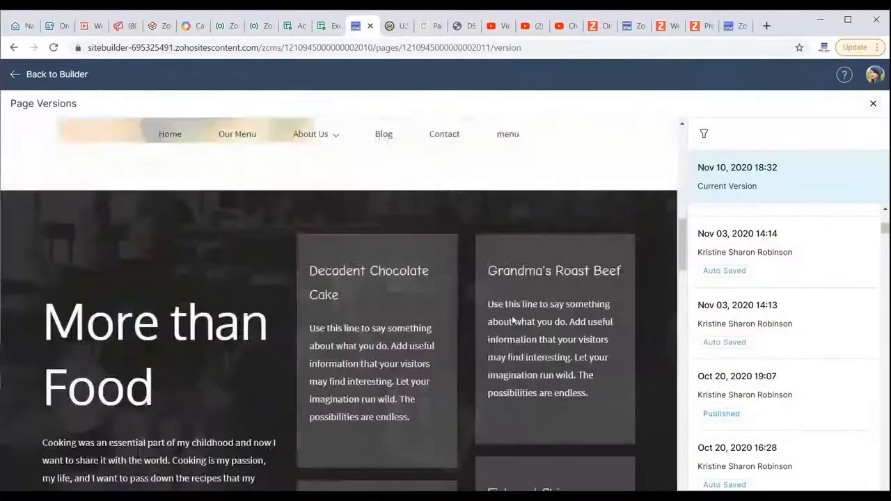
scroll(511, 318, "up", 10)
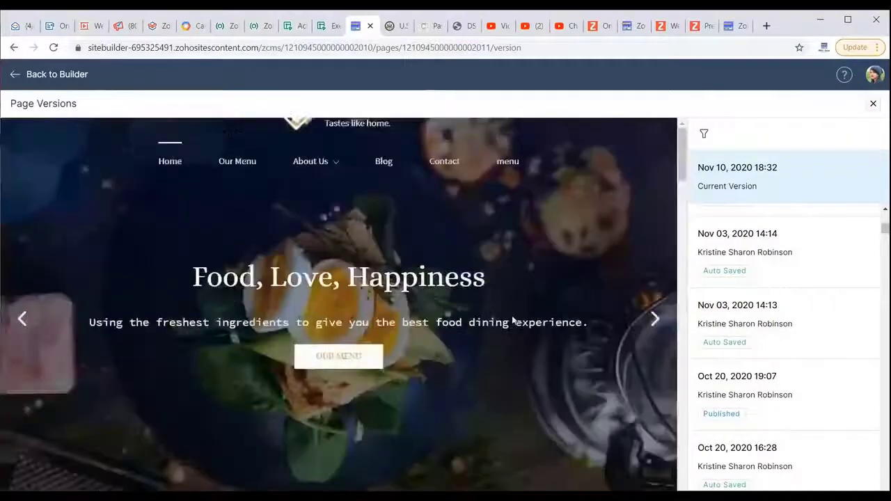
scroll(750, 333, "down", 1)
scroll(752, 334, "down", 6)
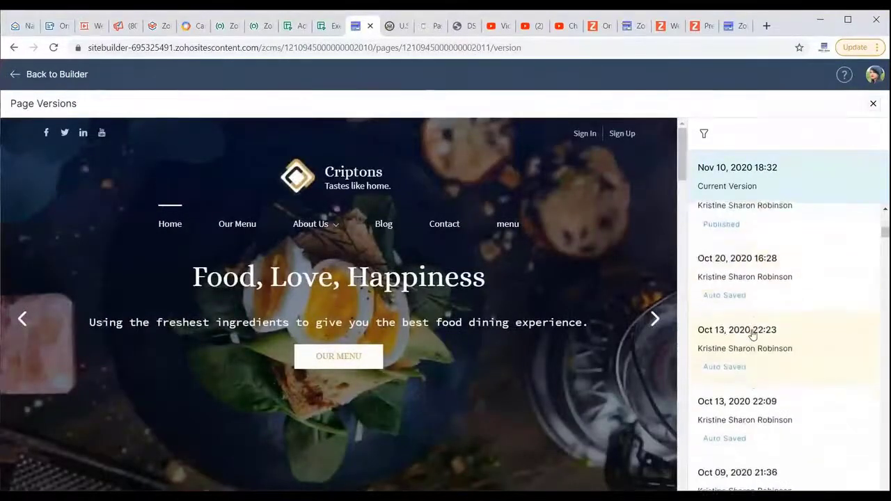
scroll(752, 334, "down", 5)
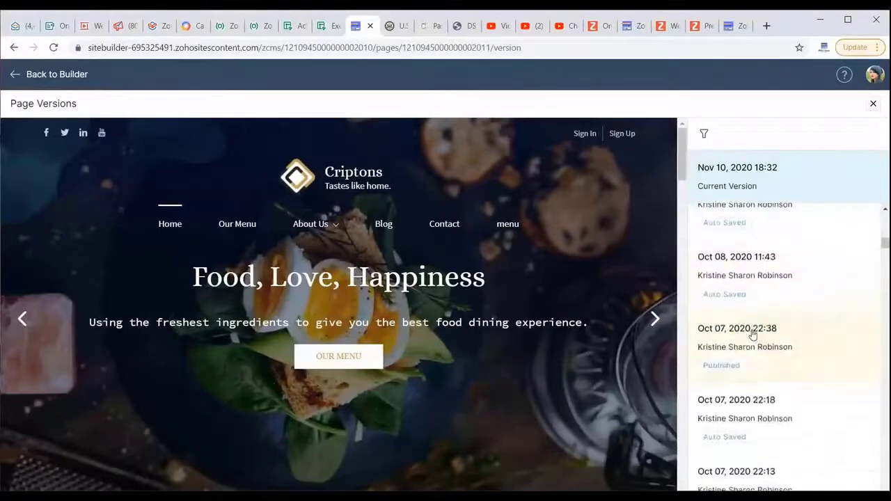
Preview the Home page's auto-saved version of Oct 07, 2020 22:18 from the hero down to the catering section.
left_click(742, 366)
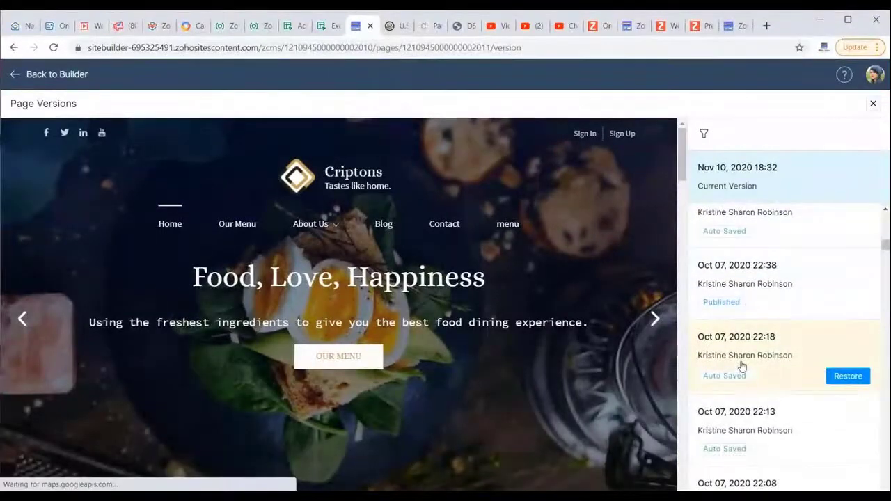
scroll(581, 324, "down", 2)
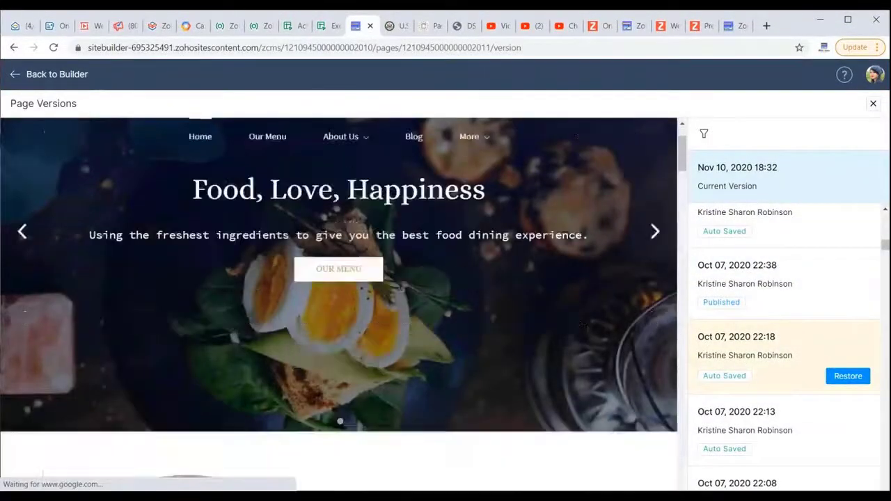
scroll(400, 286, "down", 10)
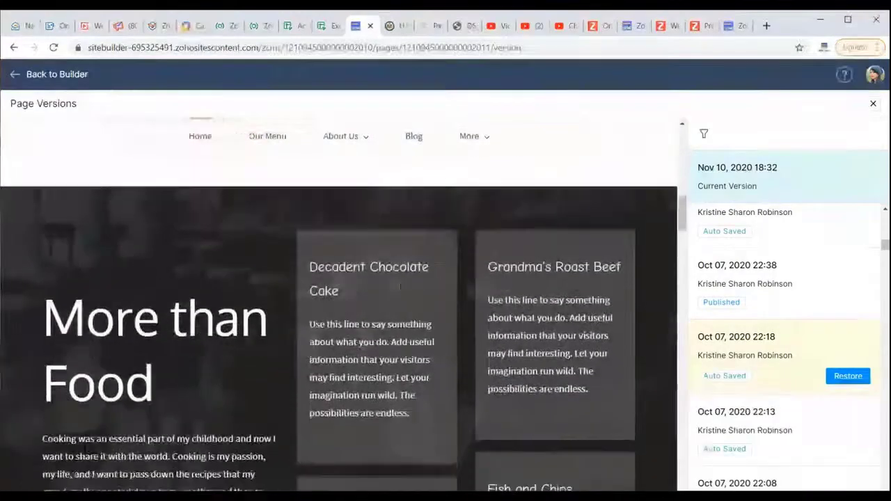
scroll(400, 286, "down", 8)
scroll(400, 286, "up", 4)
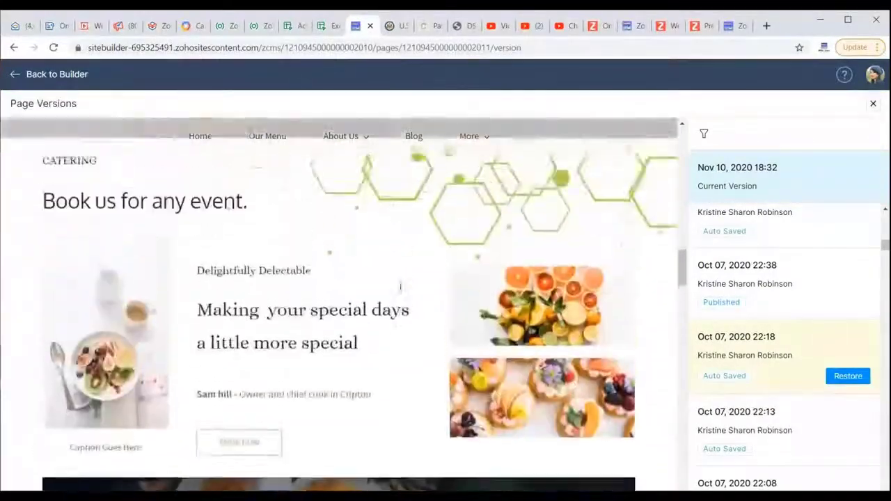
scroll(422, 231, "up", 5)
scroll(422, 231, "down", 5)
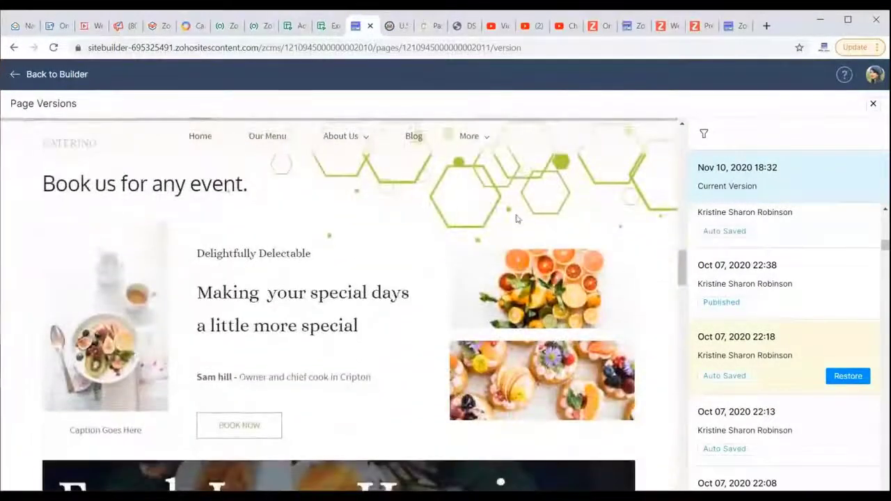
scroll(389, 281, "up", 5)
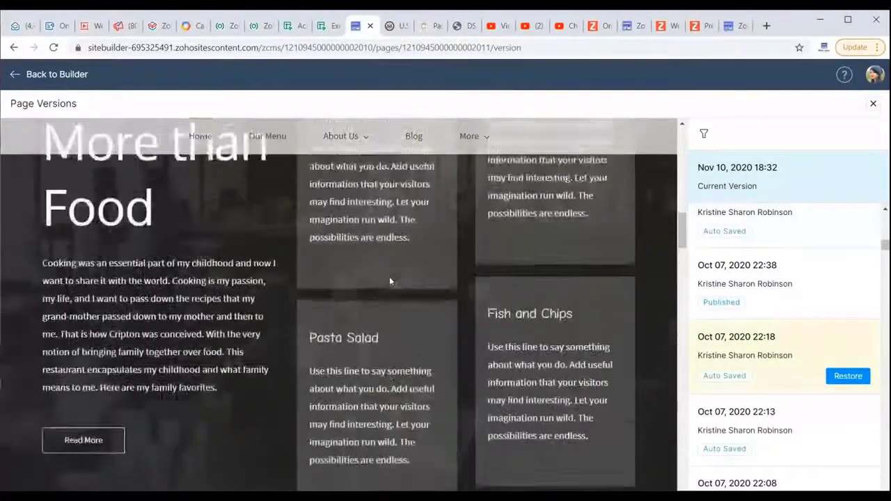
scroll(389, 281, "up", 6)
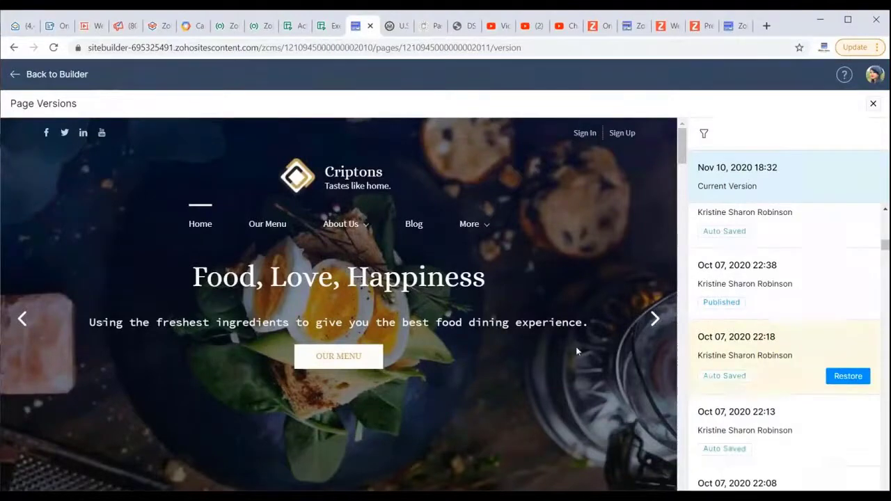
Restore the Home page to its auto-saved version of Nov 10, 2020 18:28.
scroll(786, 320, "up", 10)
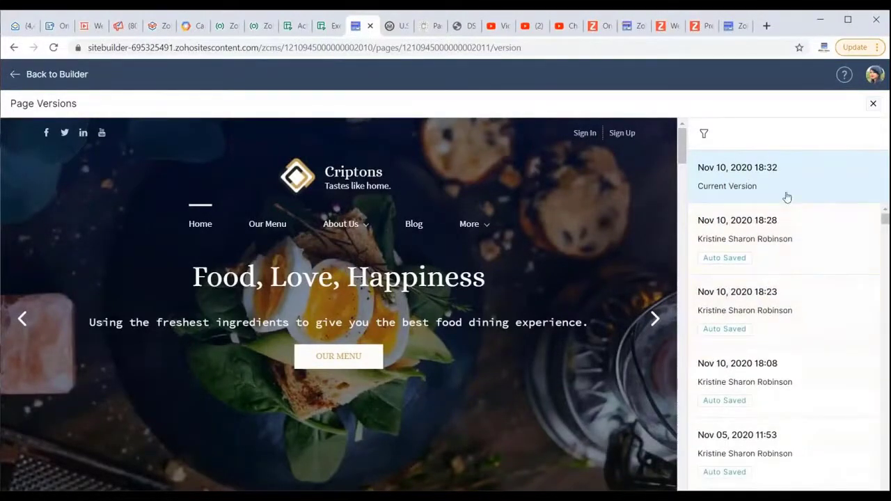
left_click(791, 250)
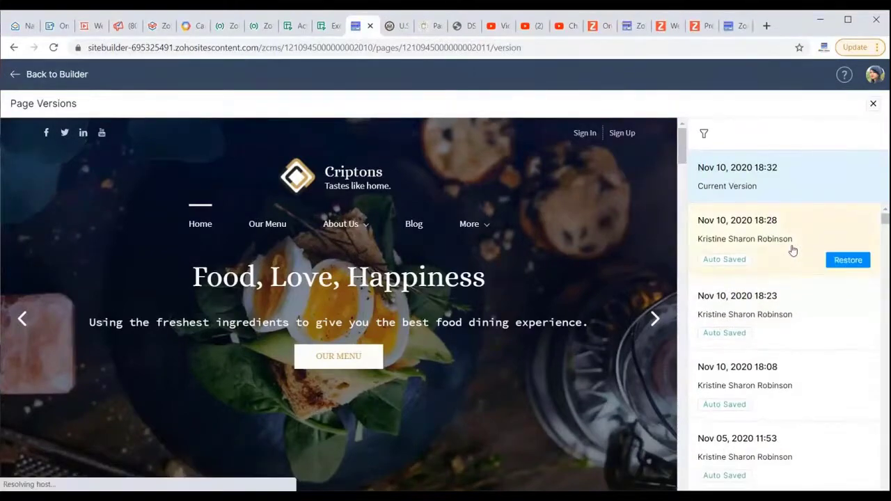
left_click(848, 262)
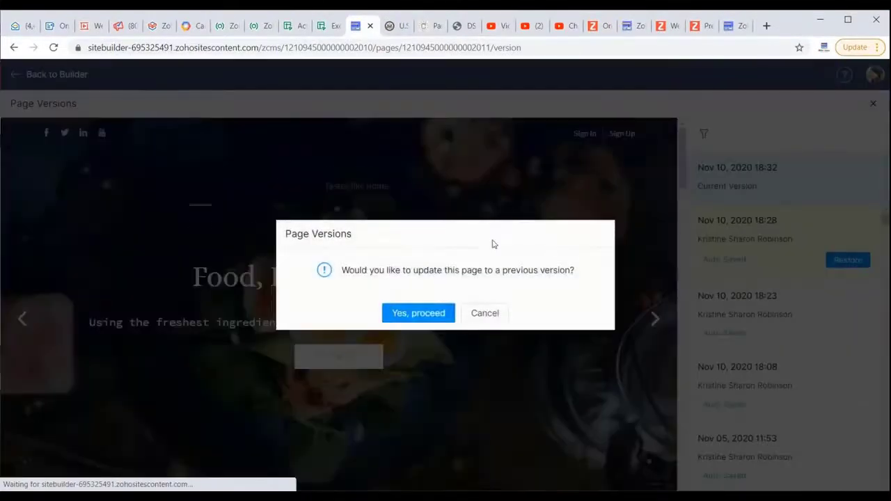
left_click(418, 313)
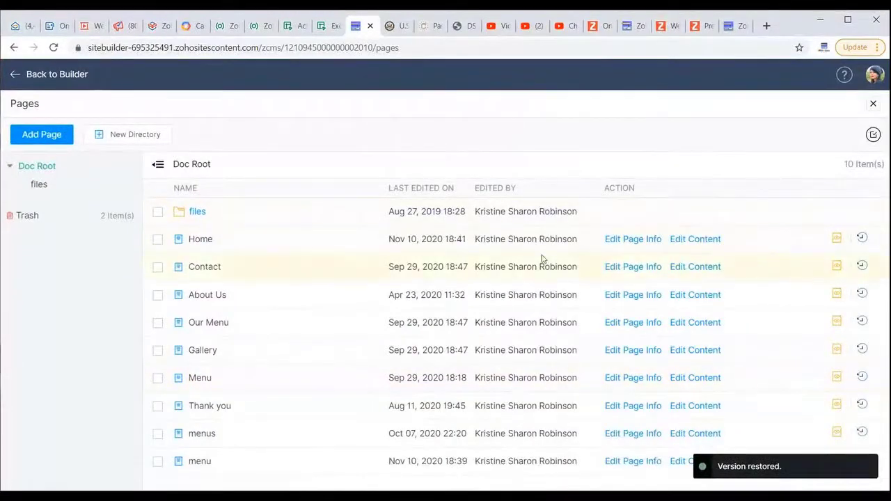
Create a new blog post from the builder and look over its default layout.
left_click(46, 74)
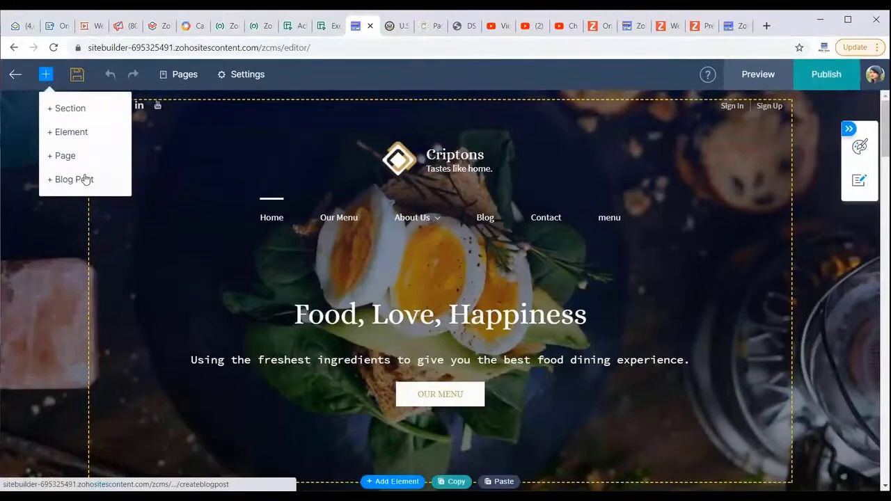
left_click(84, 179)
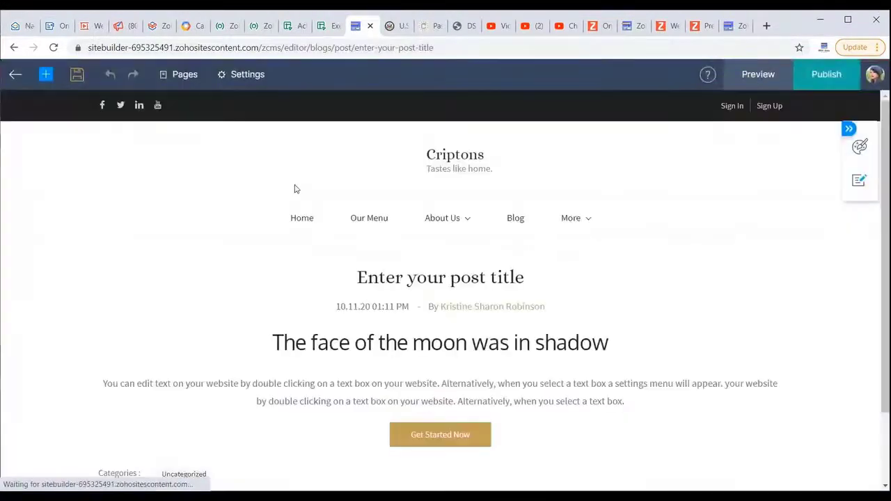
scroll(522, 340, "down", 2)
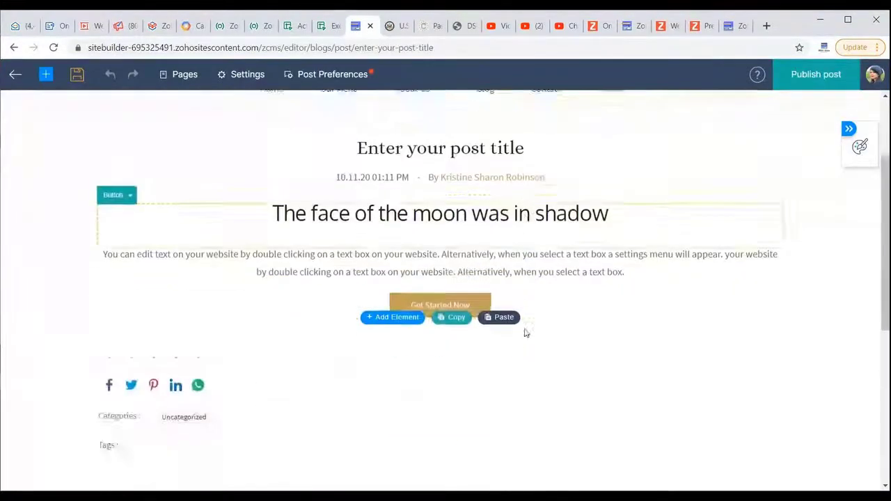
scroll(526, 333, "down", 5)
scroll(525, 332, "up", 5)
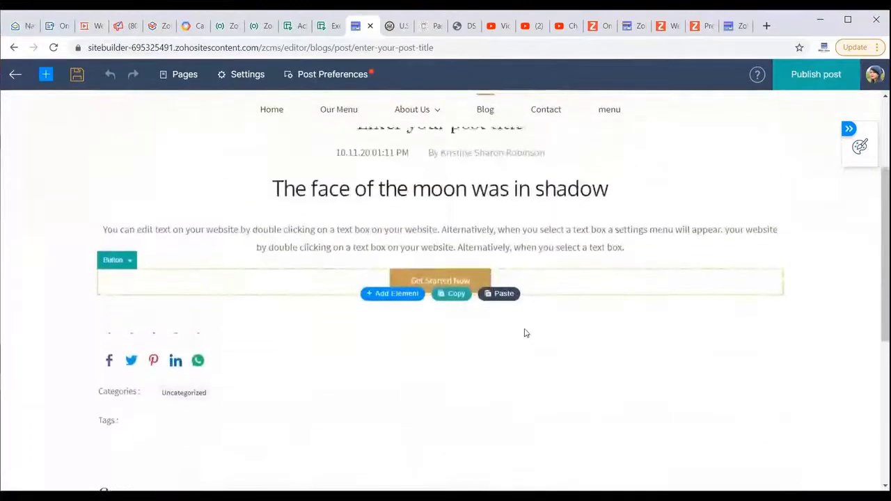
scroll(525, 332, "up", 3)
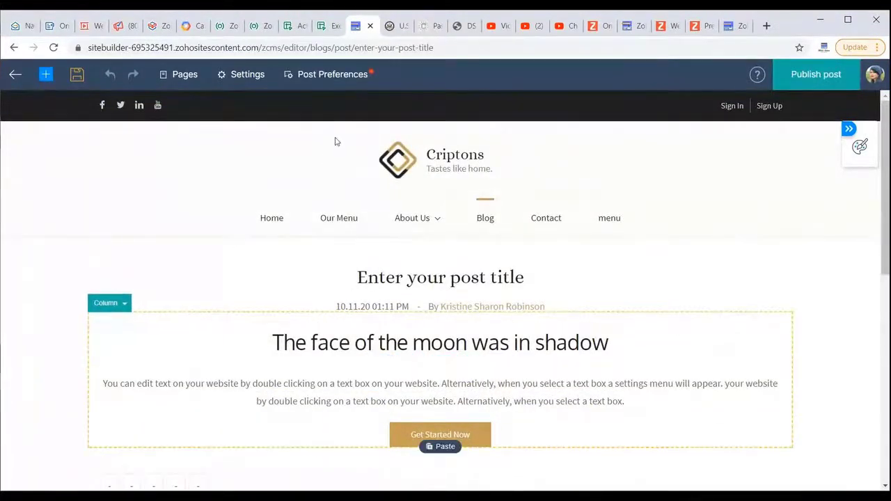
Examine the blog post's URL, category, tags, commenting, summary, scheduling and cover image preferences, and its sharing and comments areas.
left_click(331, 75)
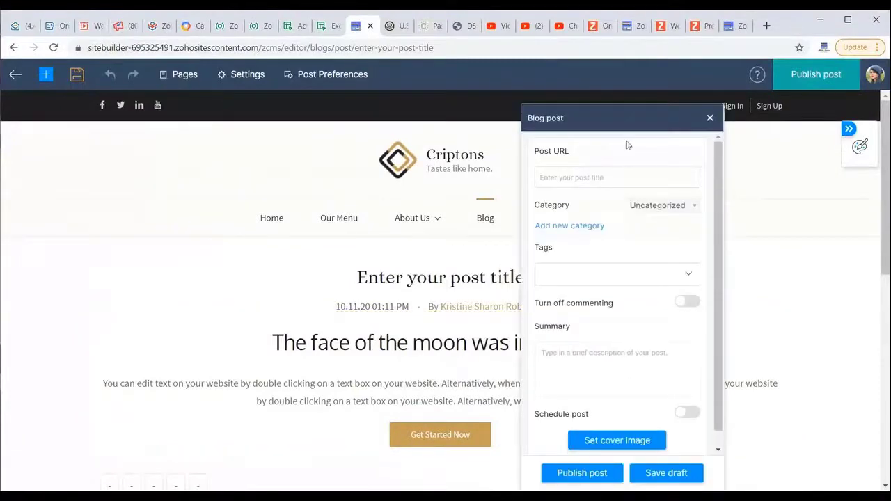
left_click_drag(635, 124, 733, 103)
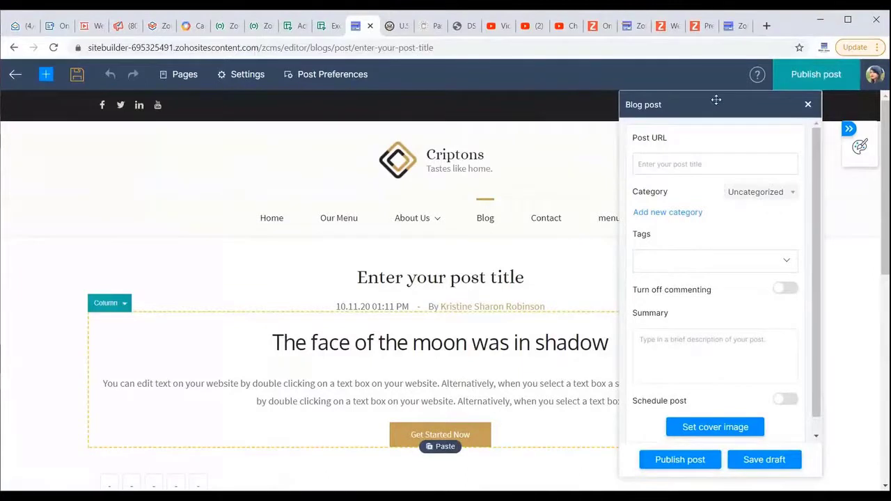
left_click_drag(715, 100, 694, 71)
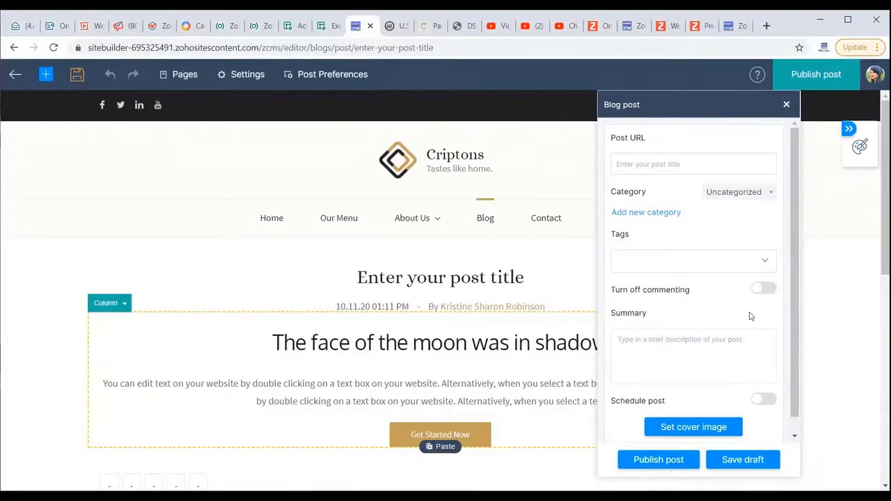
left_click(786, 105)
scroll(665, 338, "down", 2)
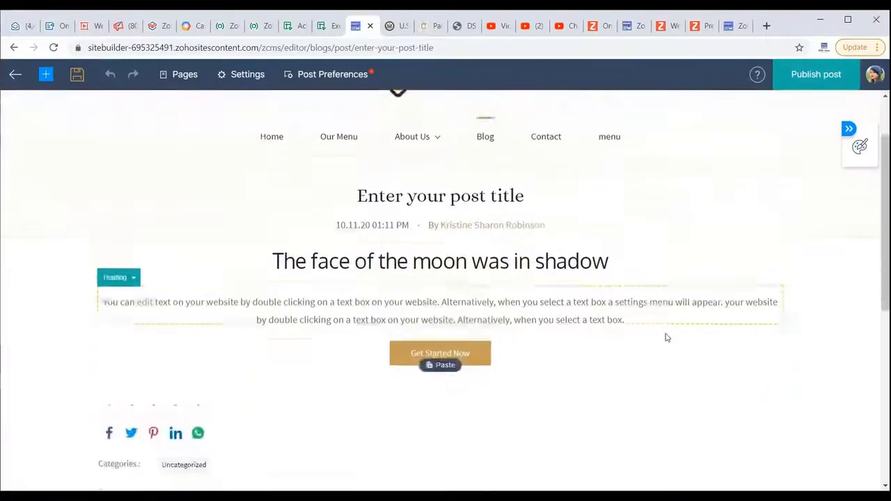
scroll(647, 332, "down", 3)
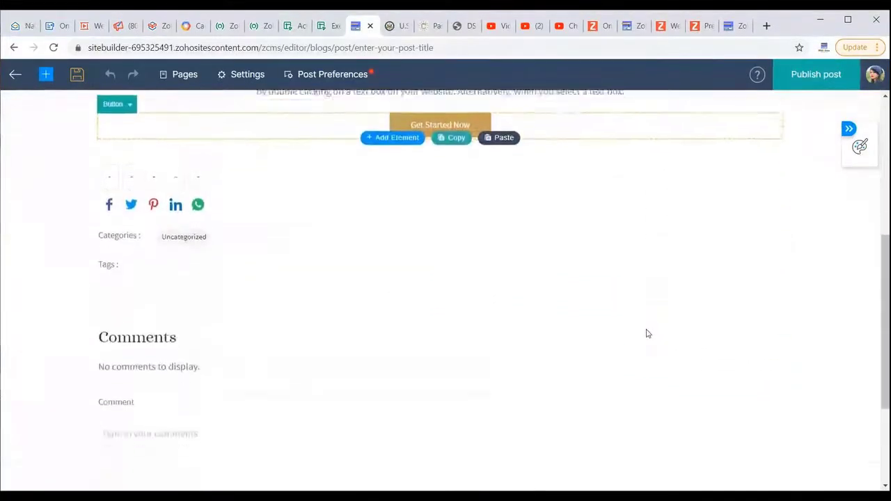
scroll(647, 333, "down", 2)
scroll(646, 333, "up", 7)
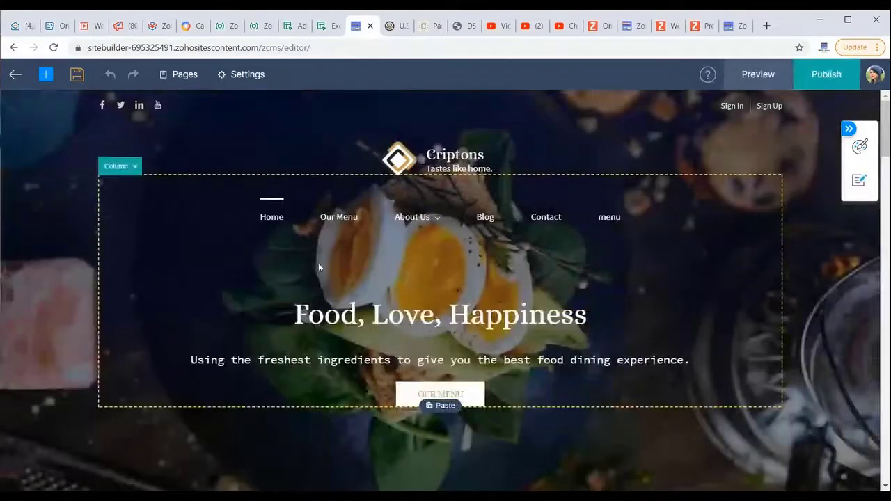
scroll(156, 278, "down", 1)
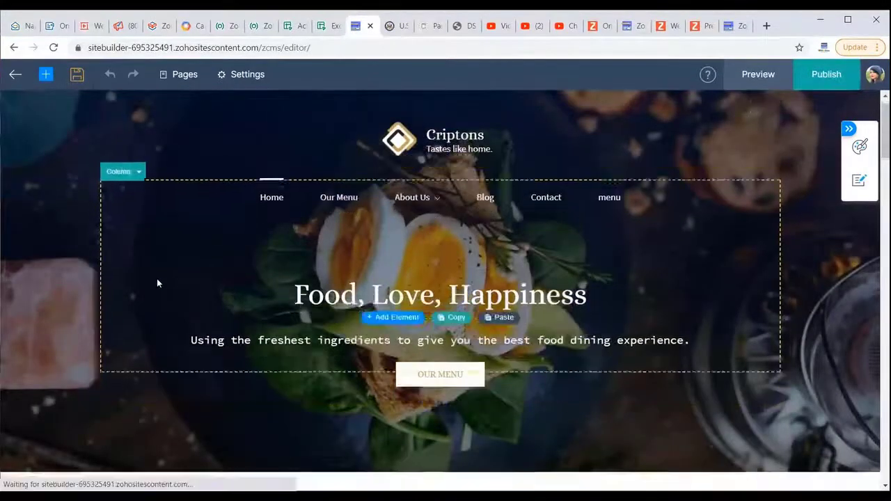
scroll(157, 278, "down", 1)
scroll(157, 281, "down", 10)
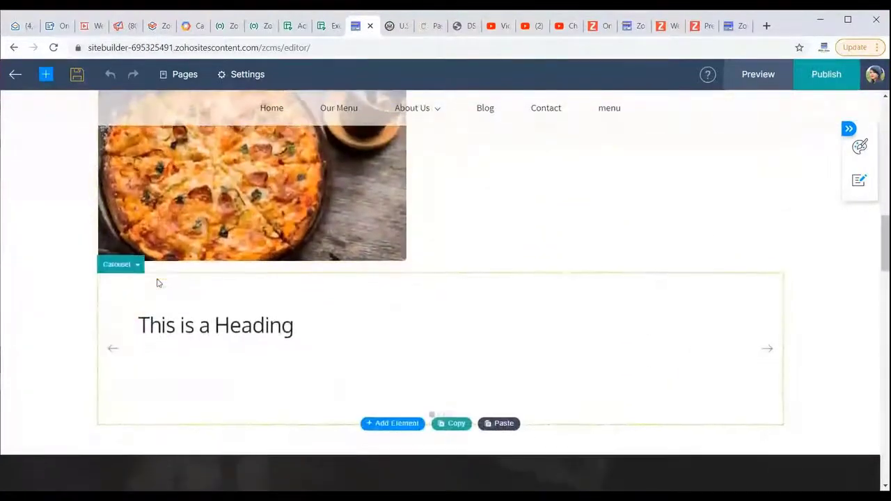
scroll(156, 281, "up", 10)
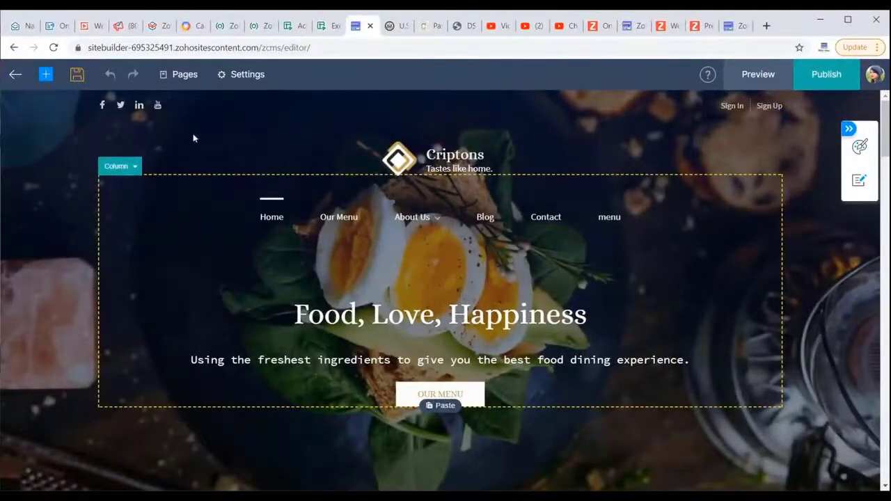
Install the coffee café template with the dark café menu section from the template gallery in the site settings.
left_click(247, 75)
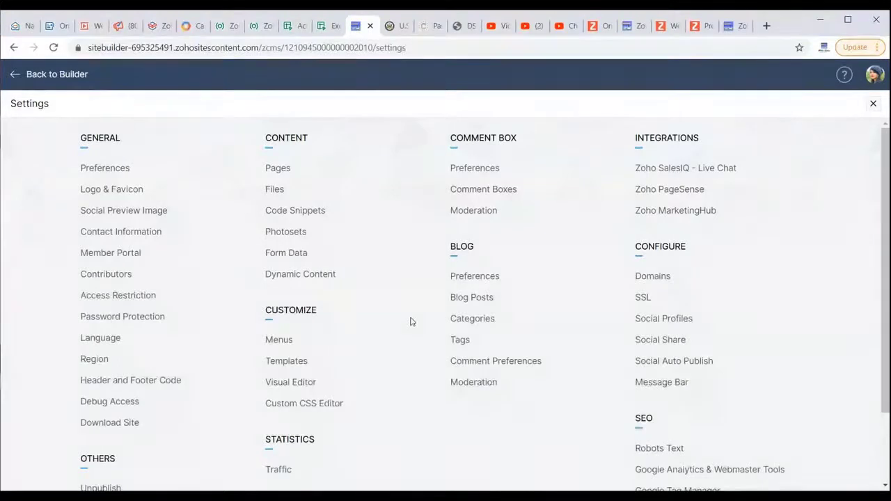
left_click(307, 364)
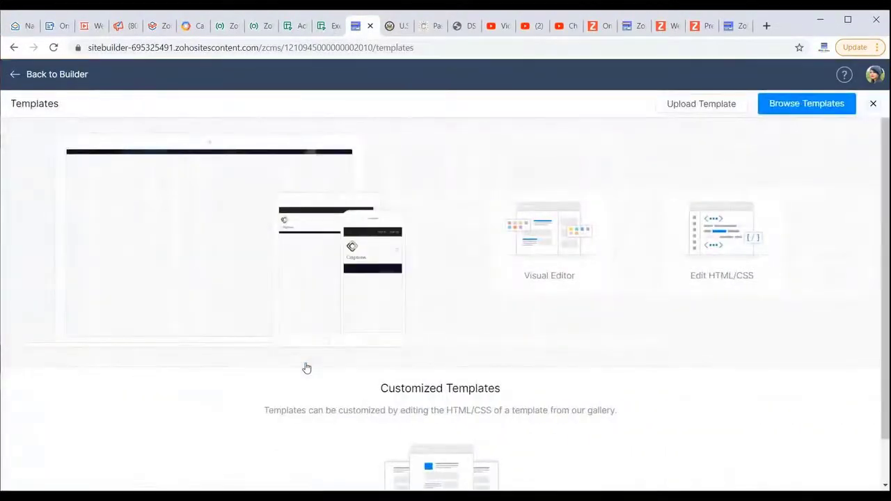
left_click(784, 112)
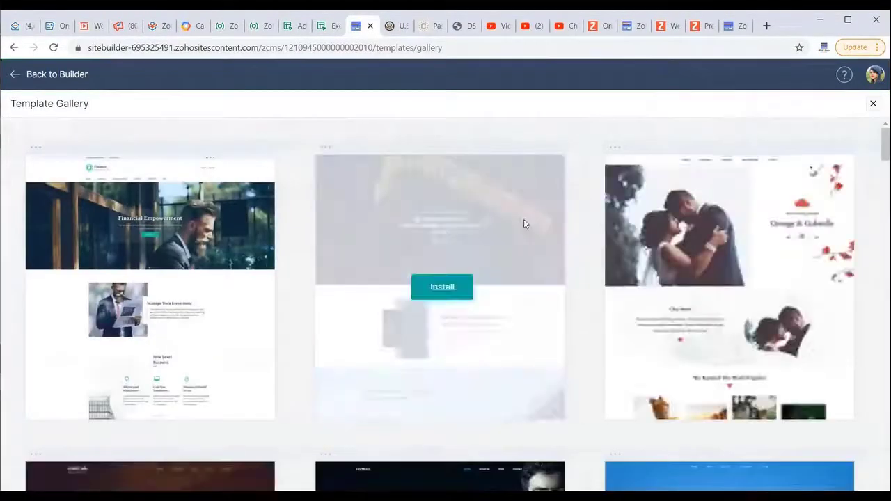
scroll(585, 181, "down", 6)
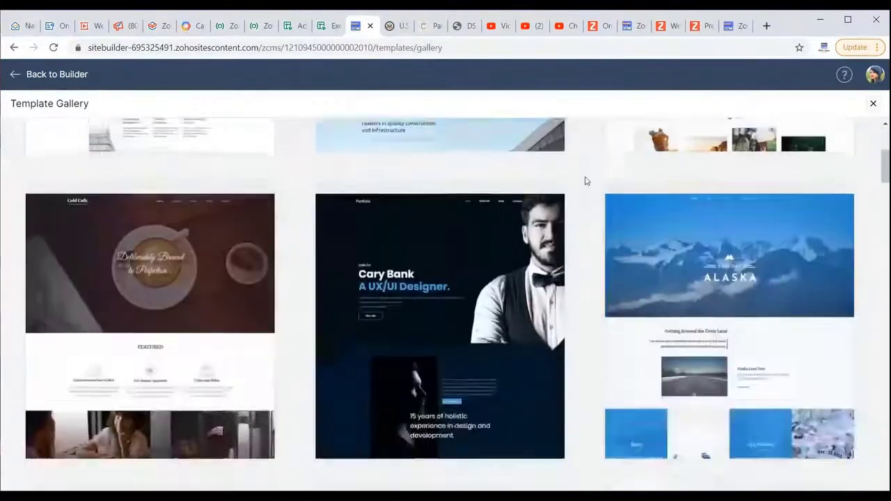
scroll(585, 181, "down", 10)
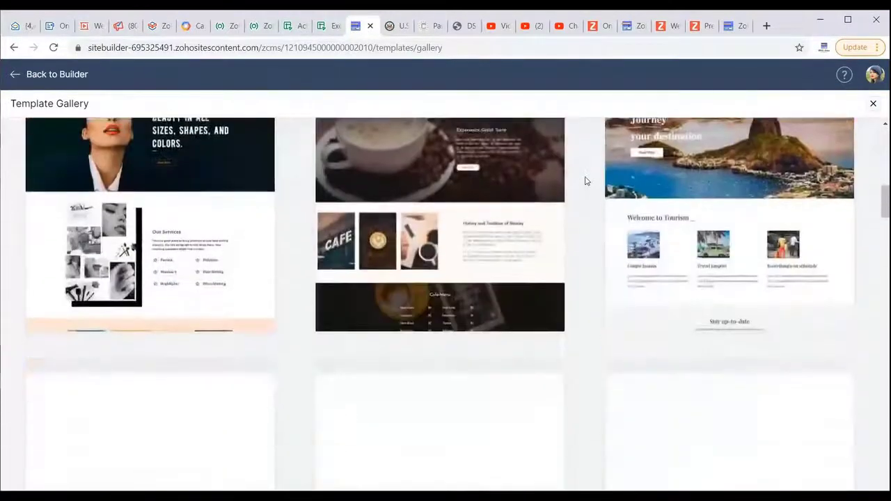
scroll(585, 181, "down", 4)
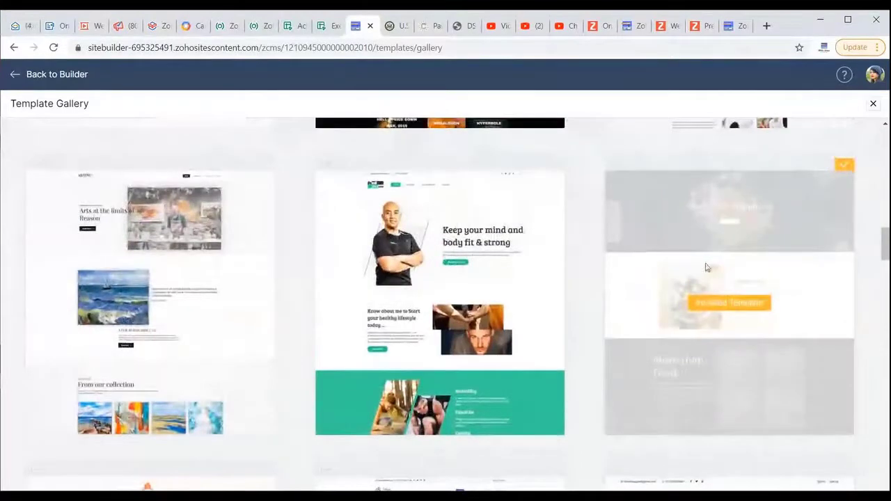
scroll(686, 282, "up", 5)
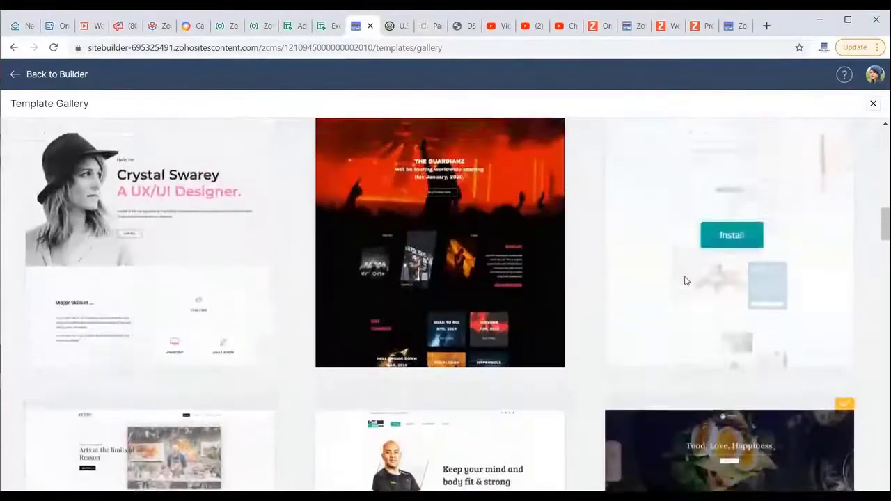
scroll(686, 281, "up", 3)
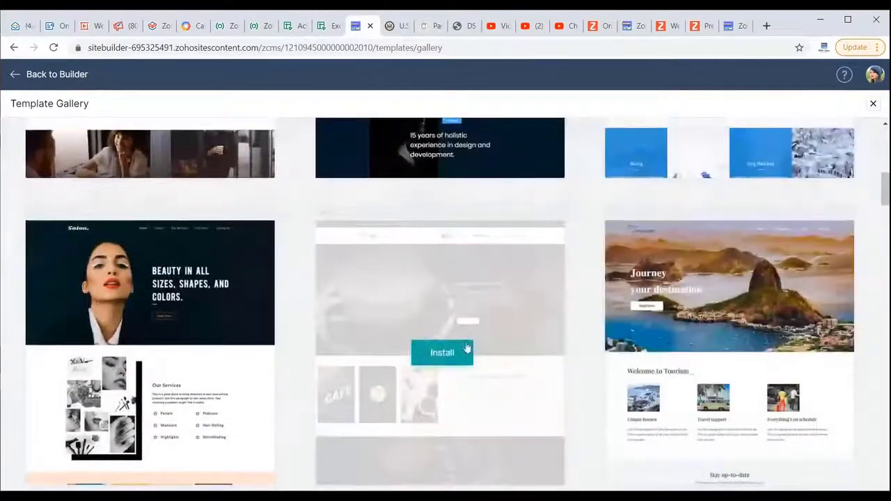
left_click(449, 350)
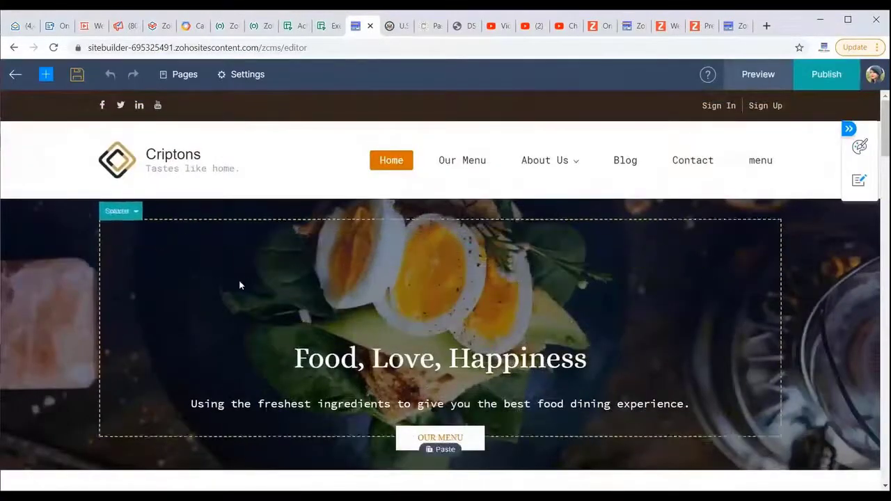
Examine the Home page in the newly installed template, from the header and hero down to the footer.
scroll(239, 284, "down", 4)
scroll(239, 284, "up", 4)
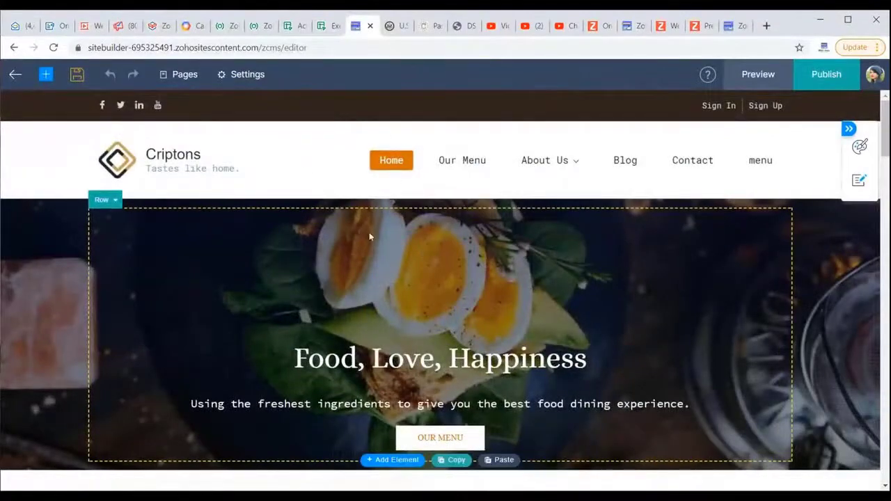
scroll(369, 236, "down", 2)
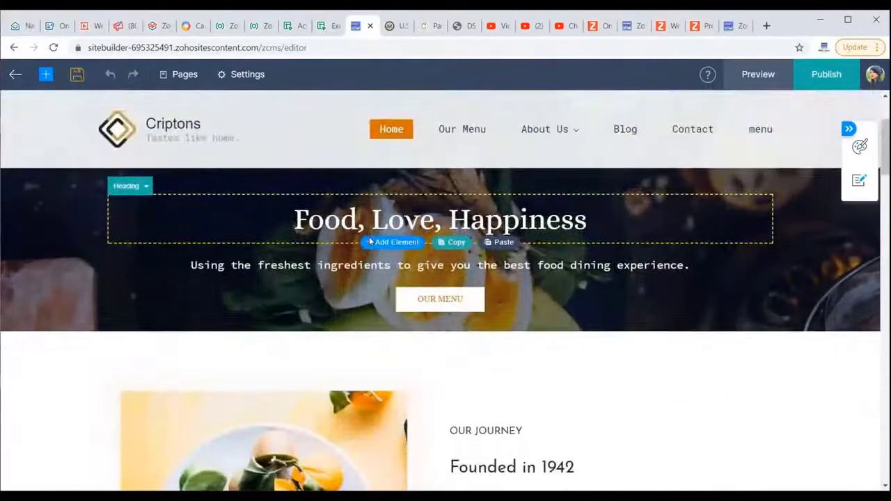
scroll(369, 242, "down", 6)
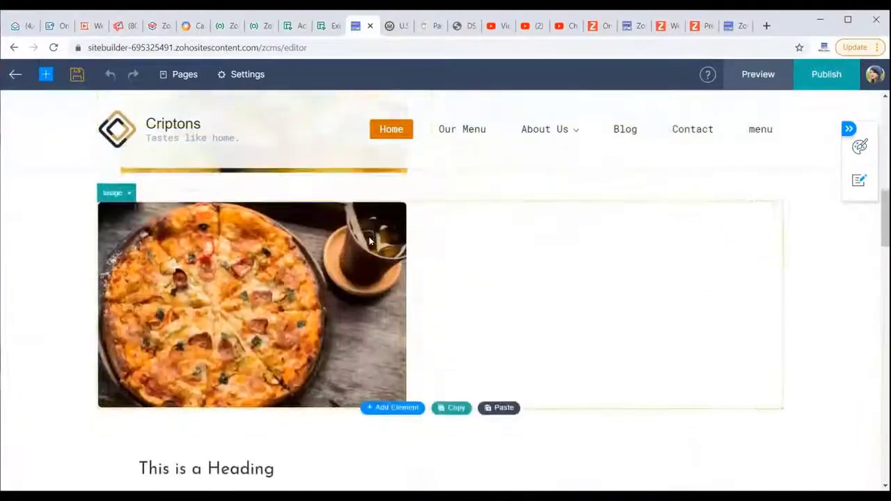
scroll(369, 241, "down", 10)
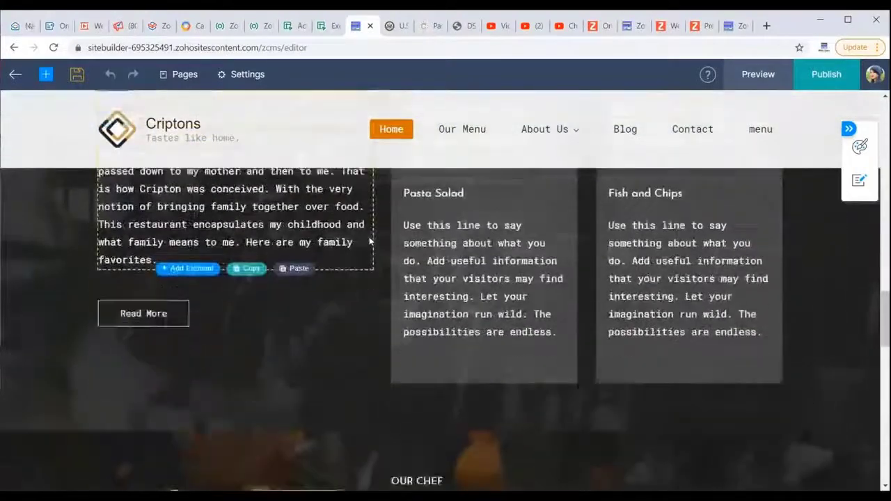
scroll(368, 242, "up", 5)
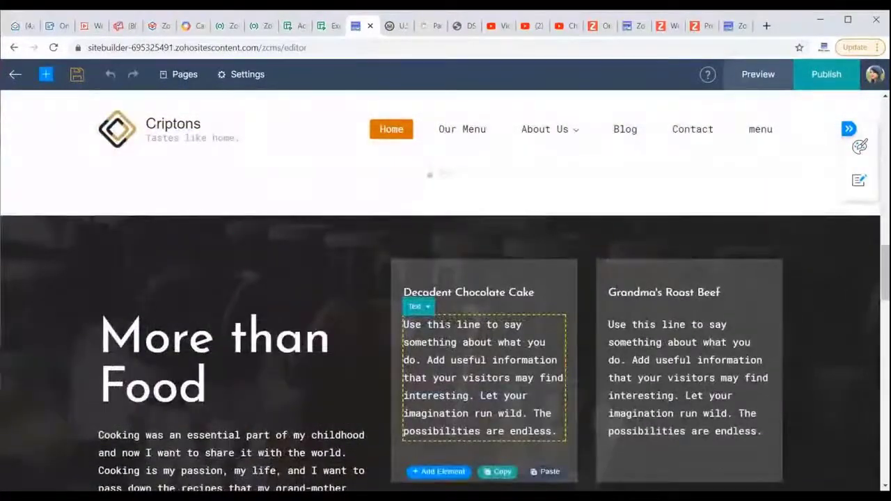
scroll(236, 272, "down", 5)
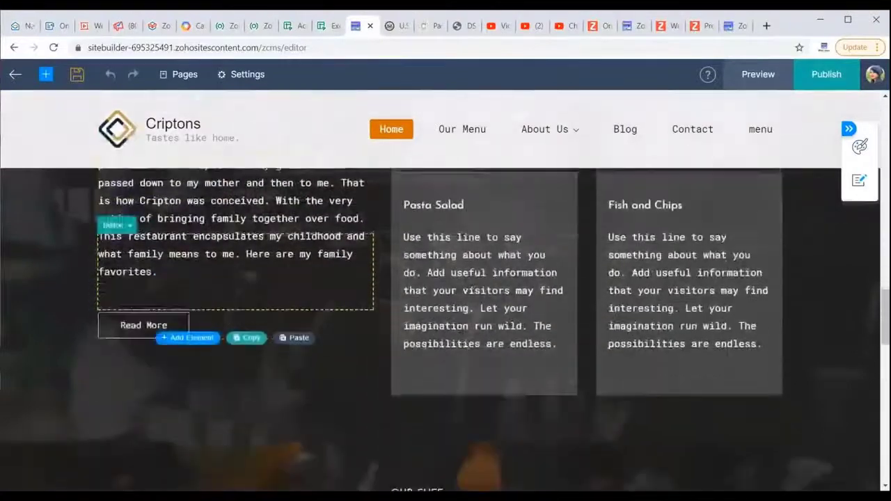
scroll(291, 326, "down", 15)
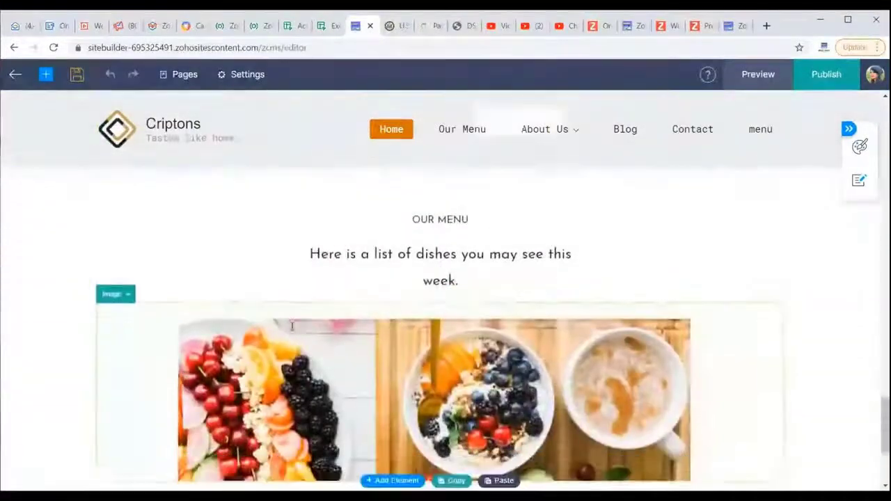
scroll(291, 326, "down", 3)
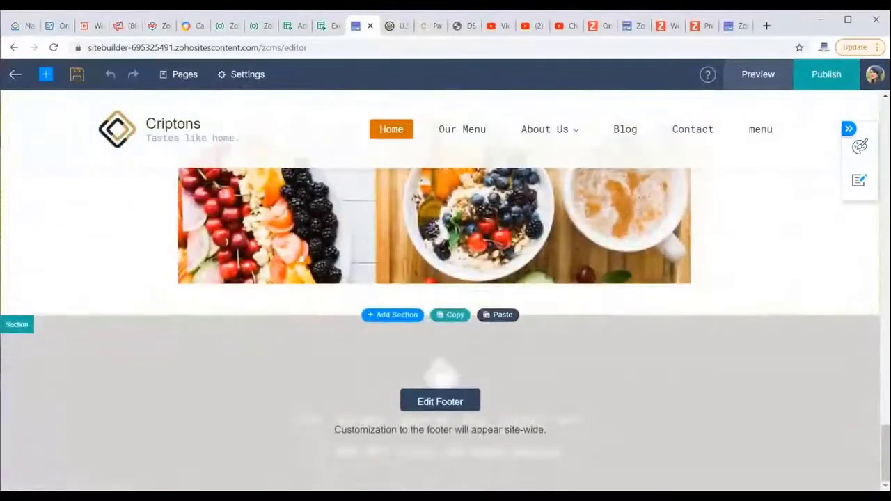
scroll(323, 212, "up", 20)
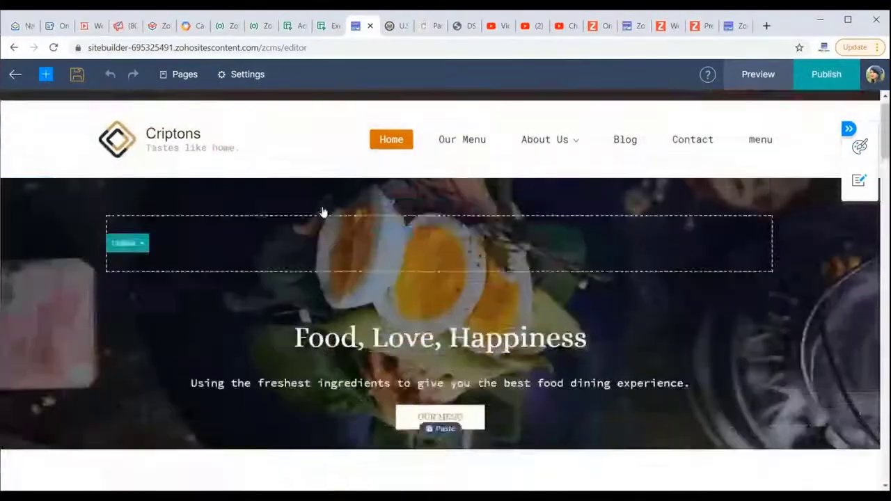
scroll(322, 212, "up", 2)
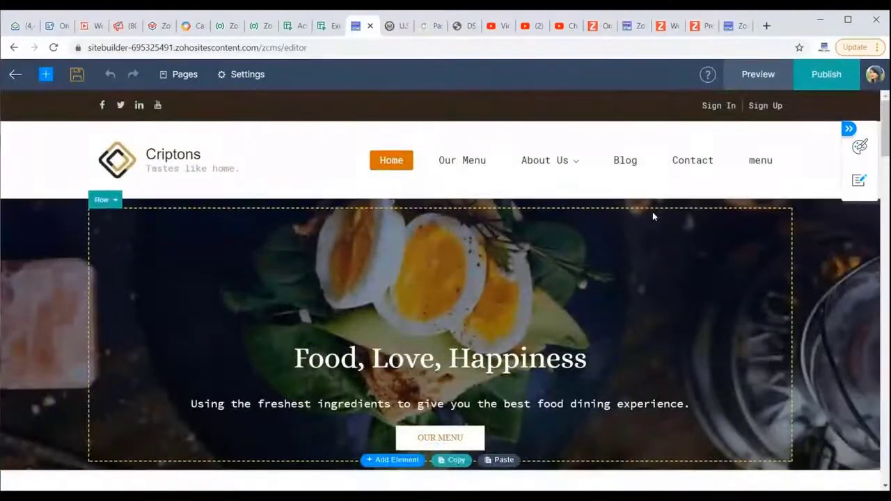
Preview the site in desktop view and look over the Home page down to the pizza image.
left_click(760, 77)
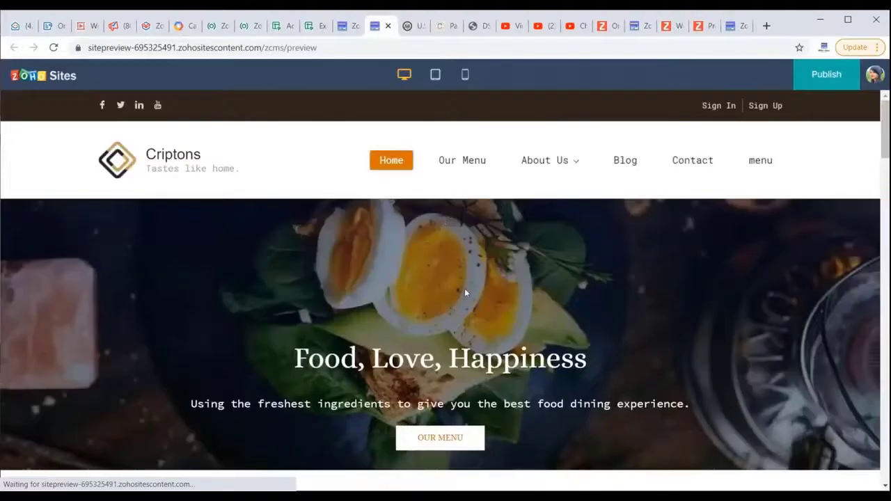
scroll(465, 291, "down", 4)
scroll(465, 292, "down", 12)
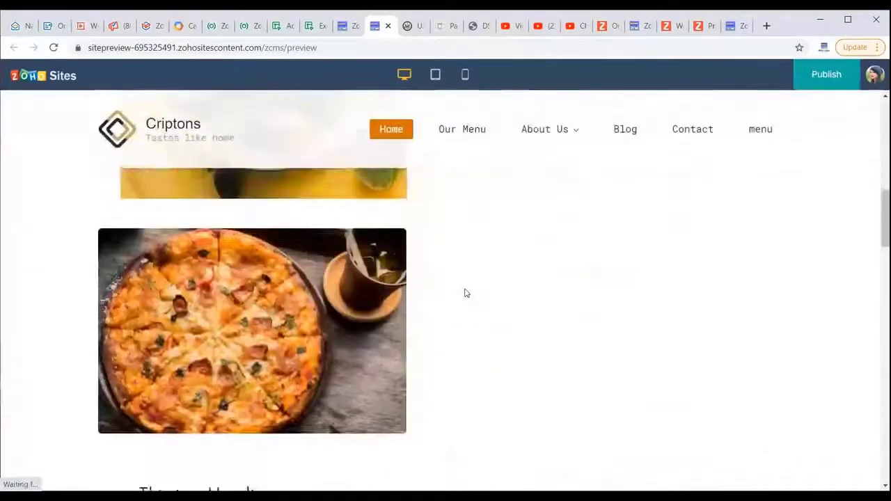
Switch the preview to tablet view and check the Home page's layout from the hero to the chef section.
left_click(435, 75)
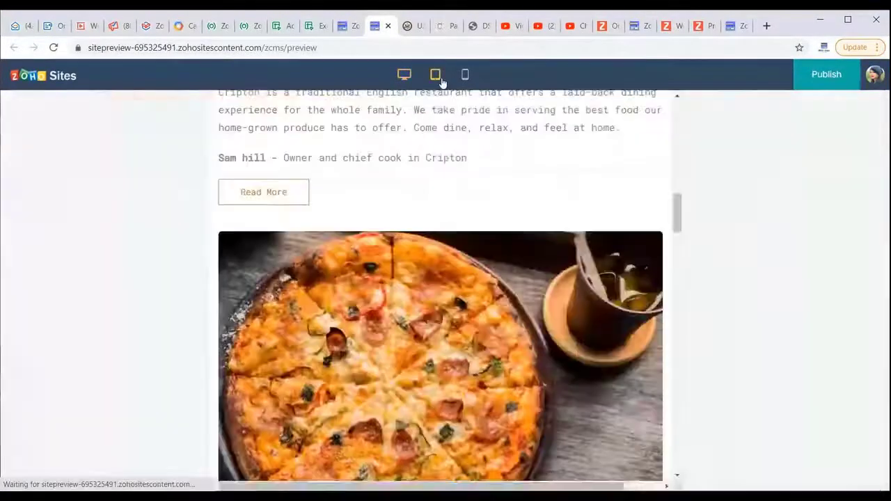
scroll(471, 316, "down", 5)
scroll(471, 315, "down", 4)
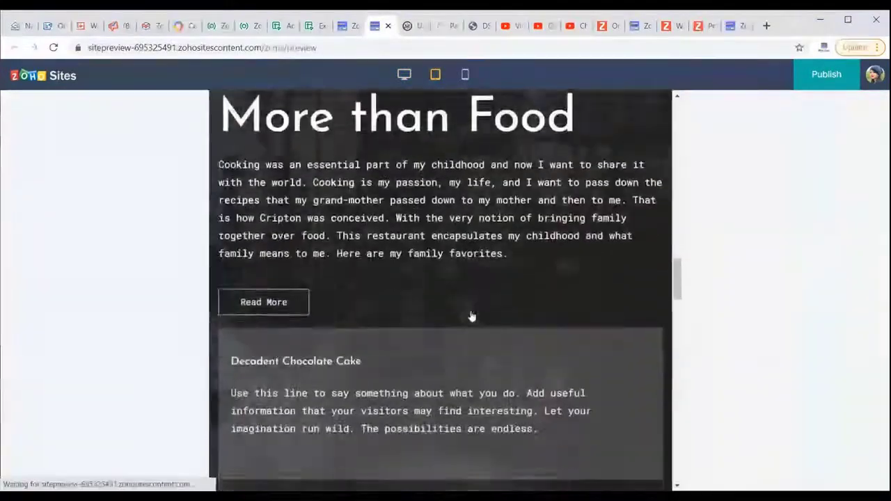
scroll(471, 315, "up", 12)
scroll(471, 317, "up", 2)
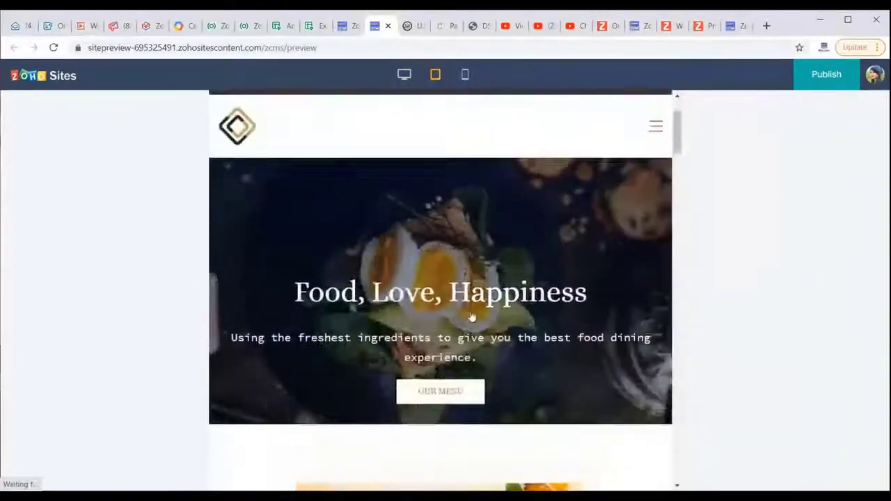
scroll(471, 316, "down", 10)
scroll(471, 315, "up", 9)
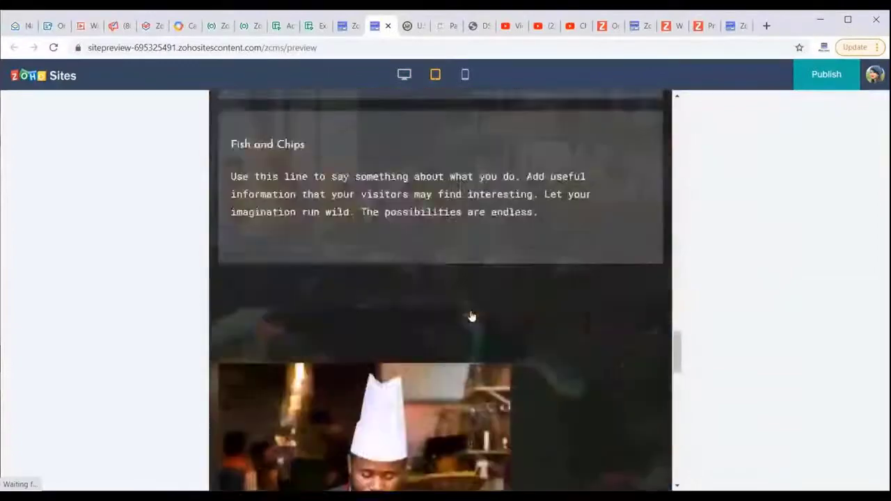
scroll(471, 317, "up", 6)
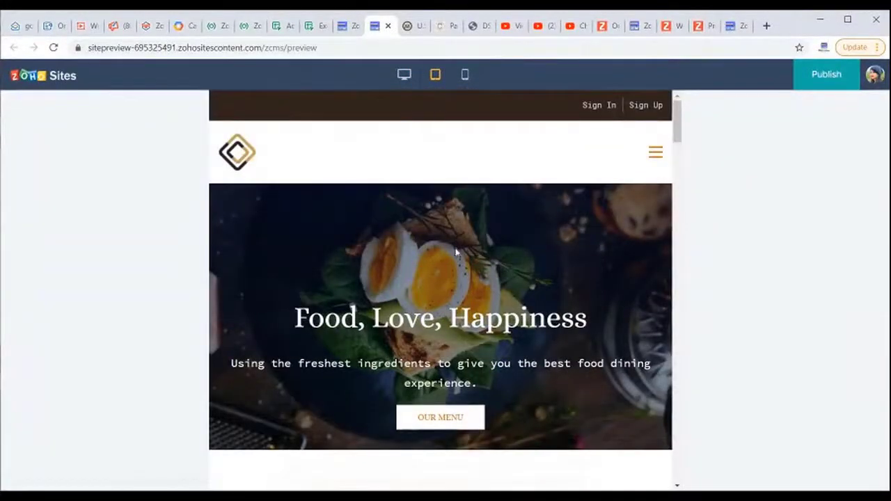
scroll(456, 251, "down", 8)
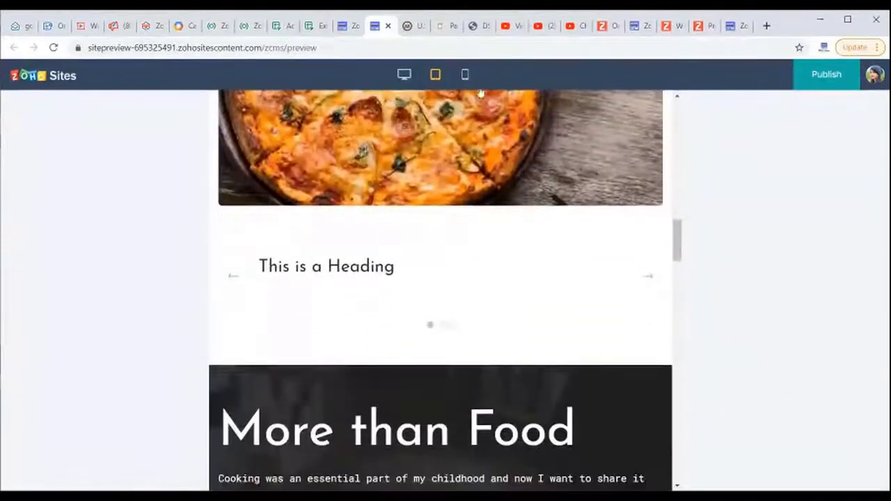
Switch the preview to mobile view and check the Home page's layout from the hero to the chef section.
left_click(465, 74)
scroll(465, 279, "down", 4)
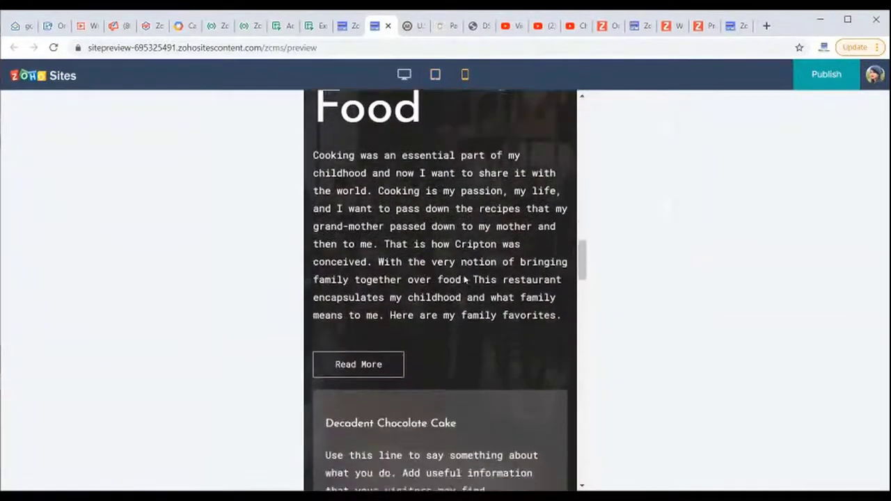
scroll(465, 280, "down", 10)
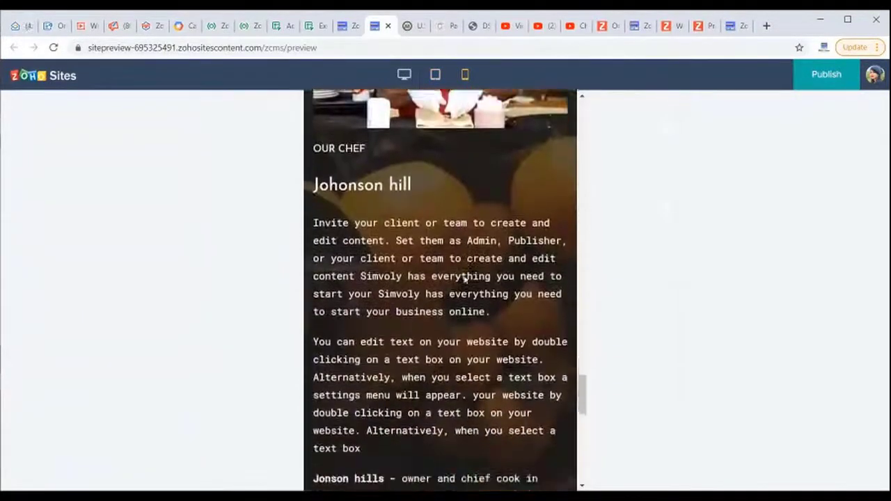
scroll(465, 278, "down", 2)
scroll(465, 280, "up", 18)
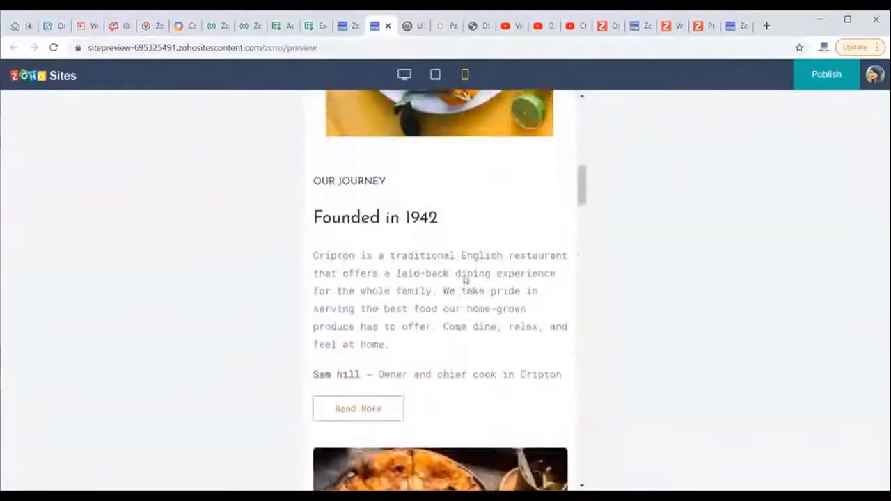
scroll(465, 279, "up", 10)
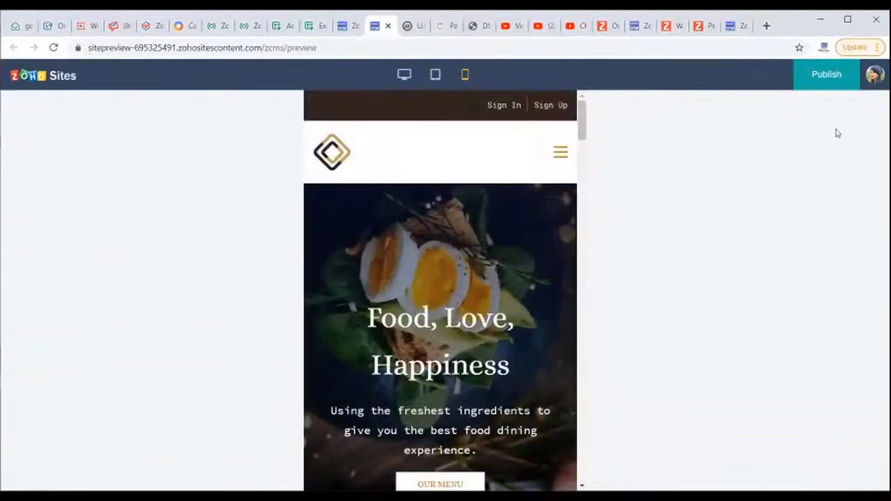
Publish the site's changes and look over the live Home page at criptons.zohosites.com.
left_click(830, 74)
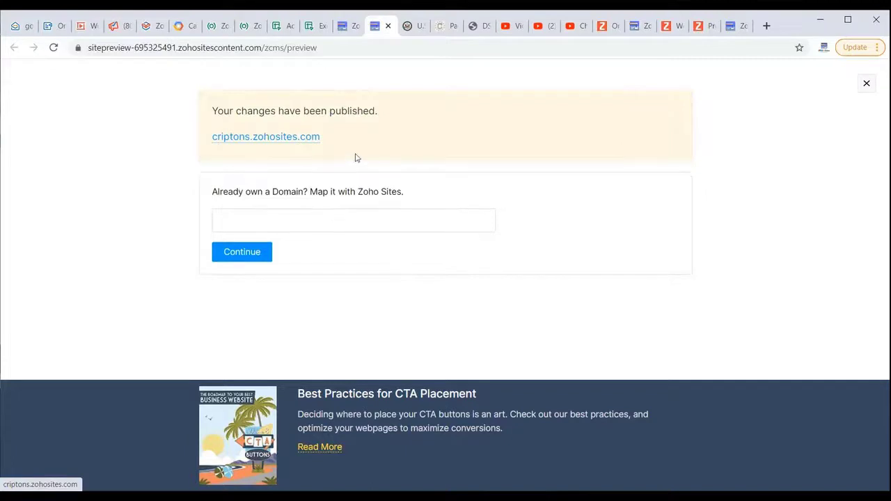
left_click(304, 139)
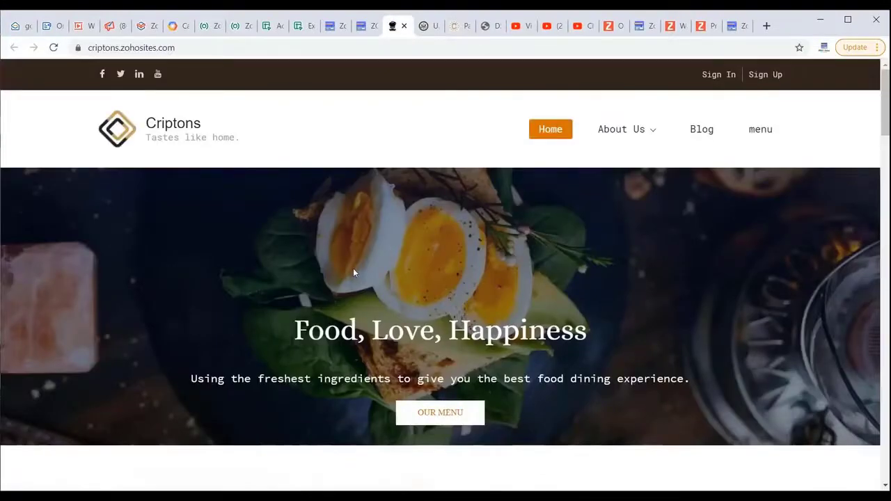
scroll(354, 272, "down", 10)
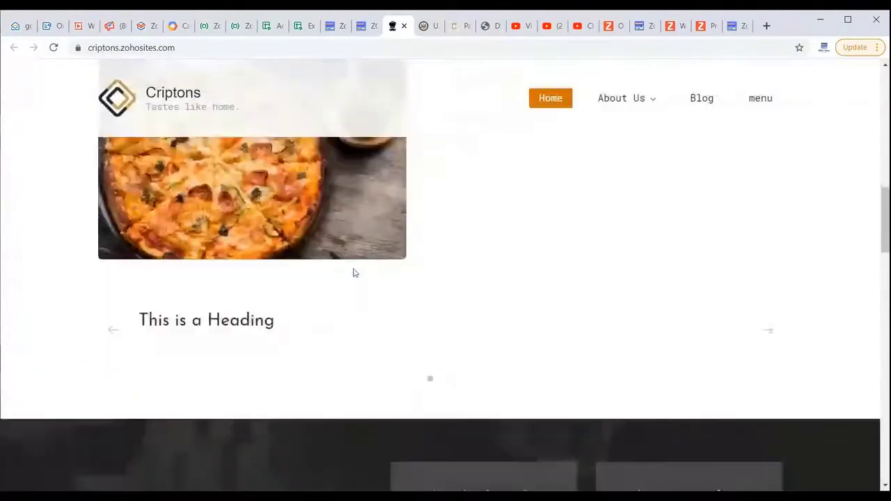
scroll(353, 272, "down", 5)
scroll(353, 272, "up", 20)
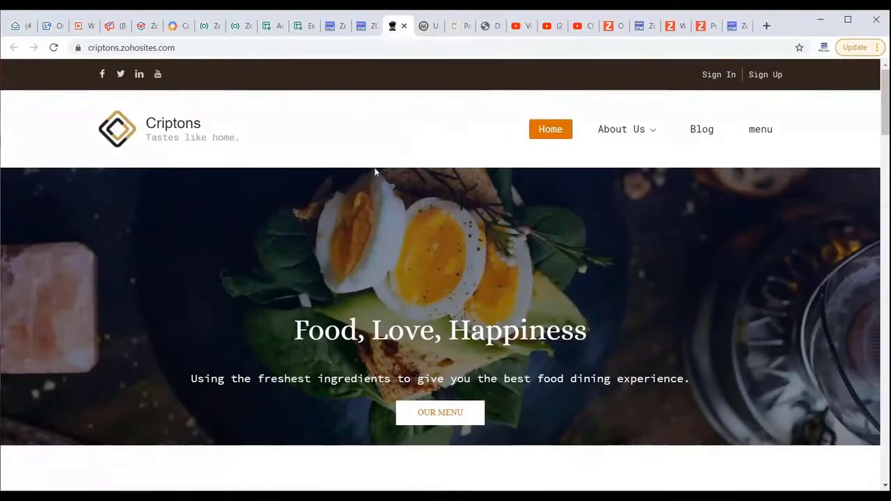
Dismiss the publish confirmation in the site preview and open the site settings from the builder.
left_click(361, 29)
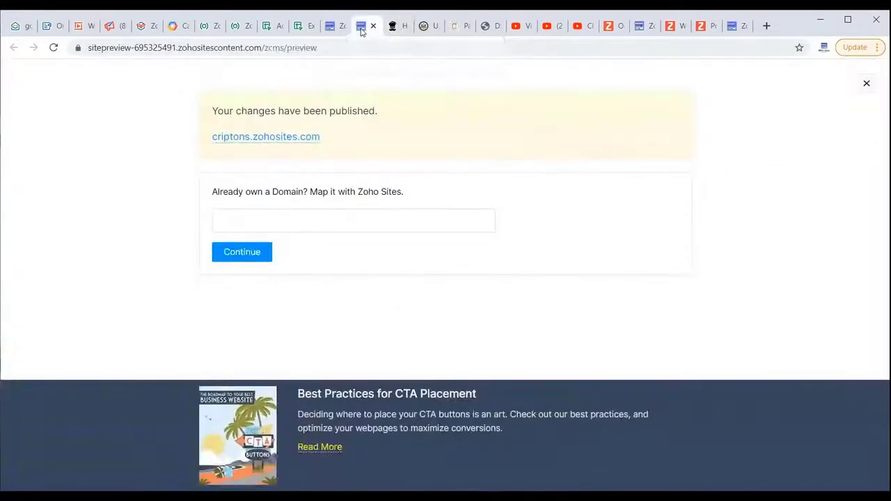
left_click(867, 84)
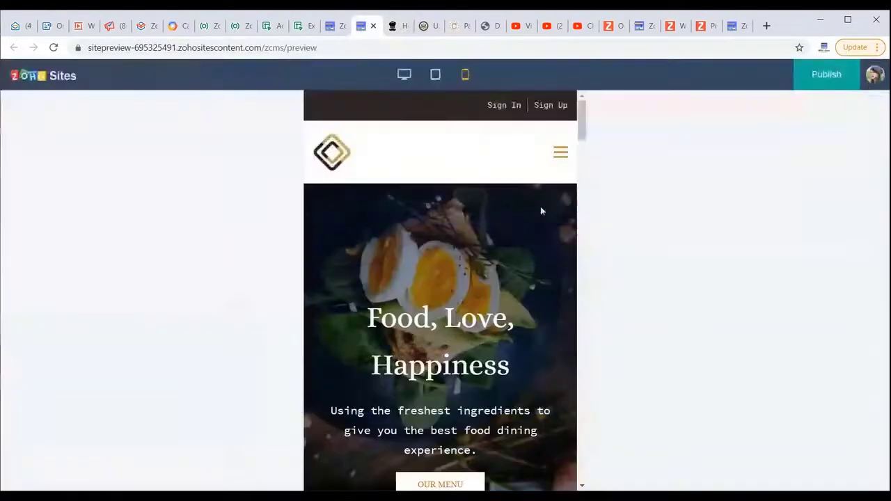
left_click(334, 28)
left_click(233, 79)
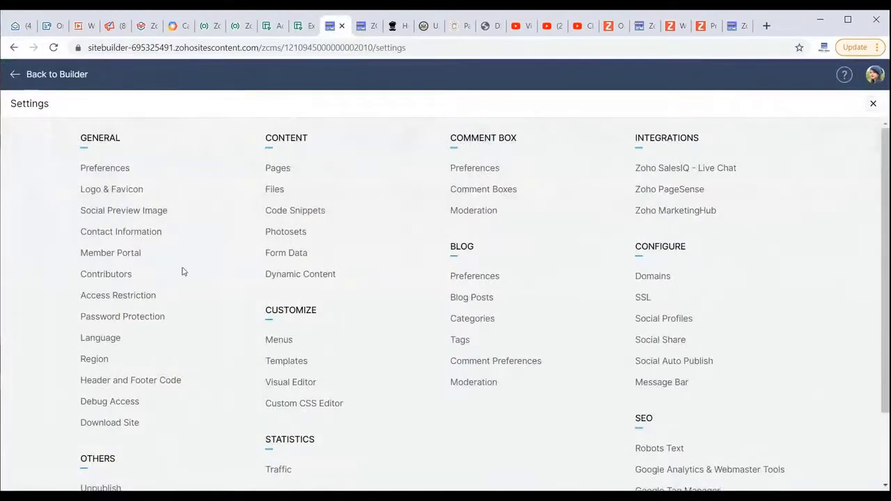
Review the Logo & Favicon settings, then close the settings to return to the page editor.
left_click(136, 191)
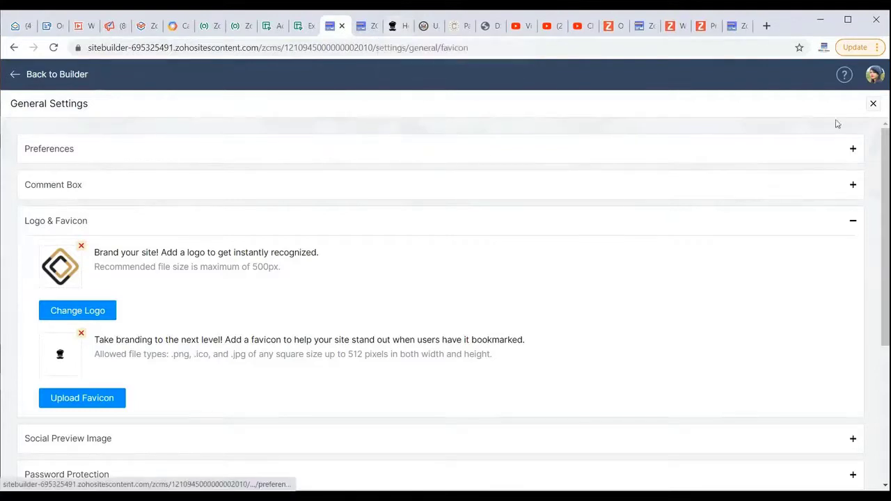
left_click(873, 105)
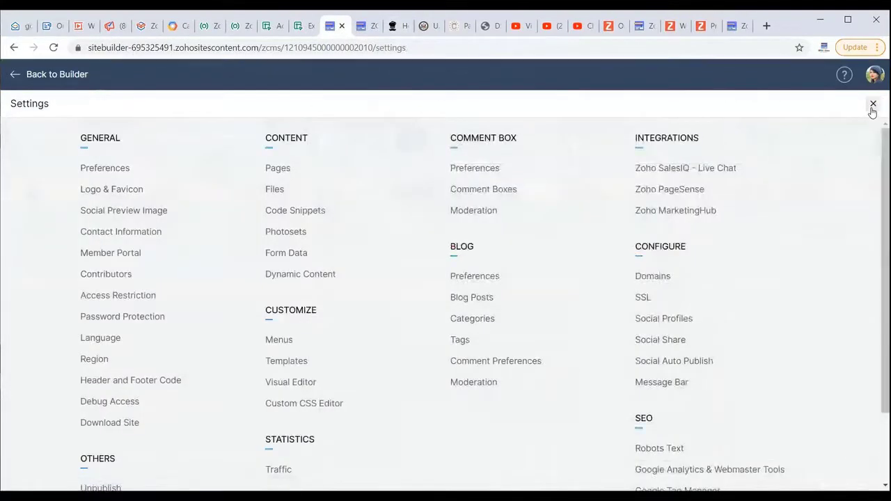
left_click(872, 104)
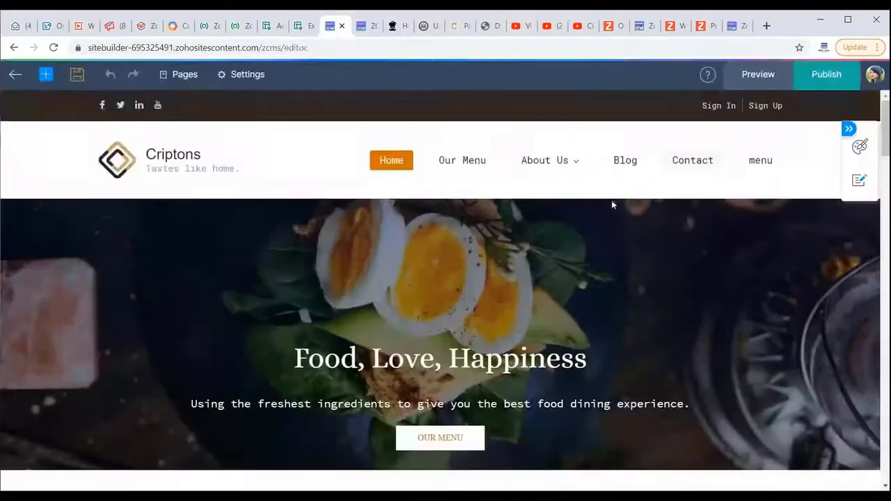
Look over the Home page in the editor from the hero to the heading slider below the pizza image and back.
scroll(574, 332, "down", 3)
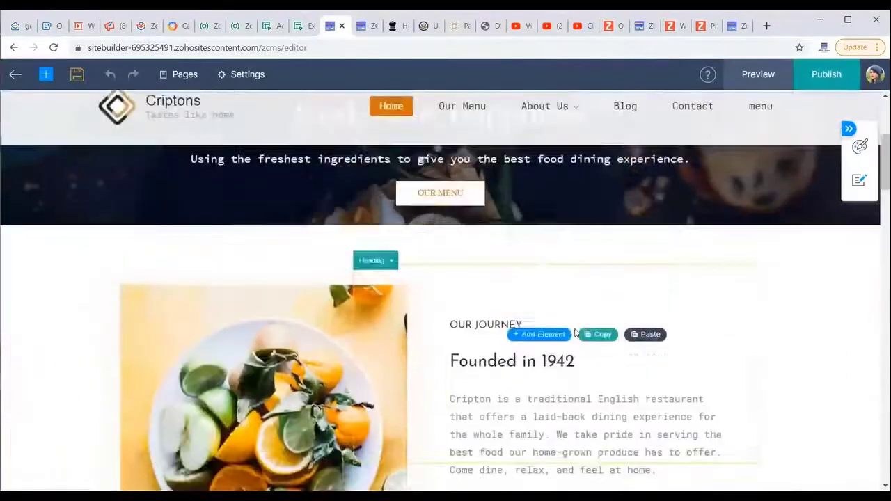
scroll(485, 327, "down", 2)
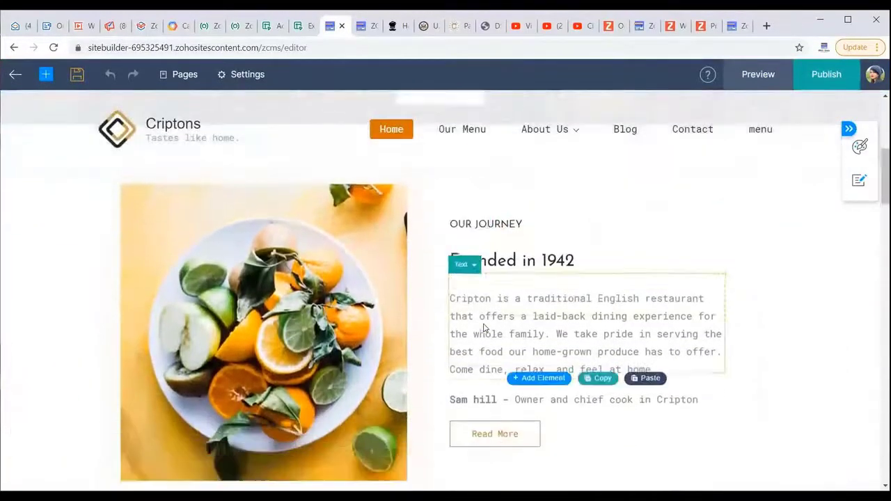
scroll(485, 327, "down", 2)
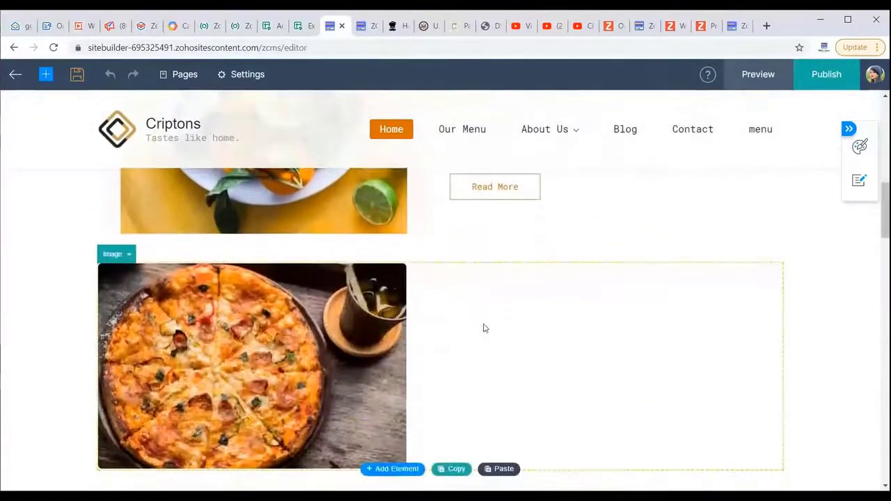
scroll(485, 327, "down", 4)
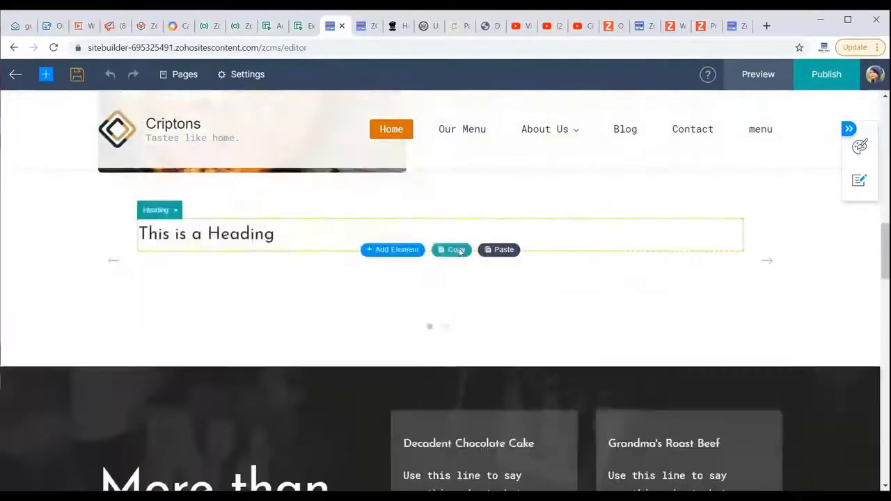
scroll(458, 253, "up", 10)
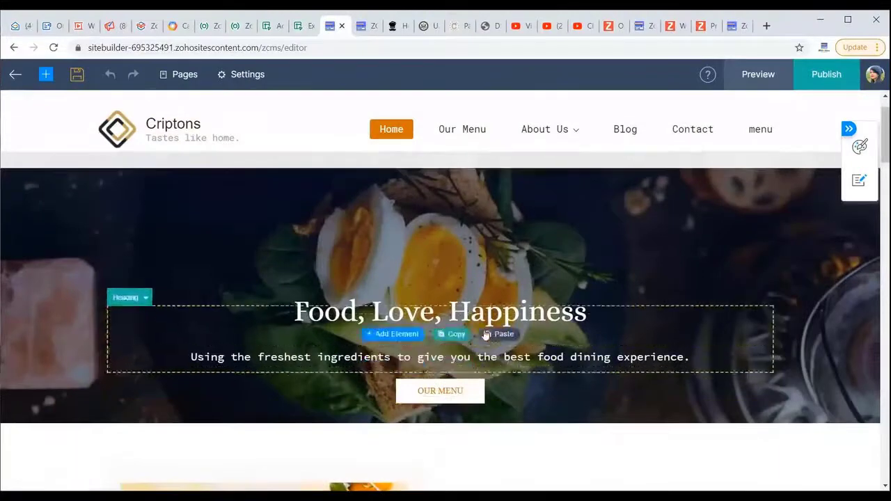
scroll(477, 324, "up", 1)
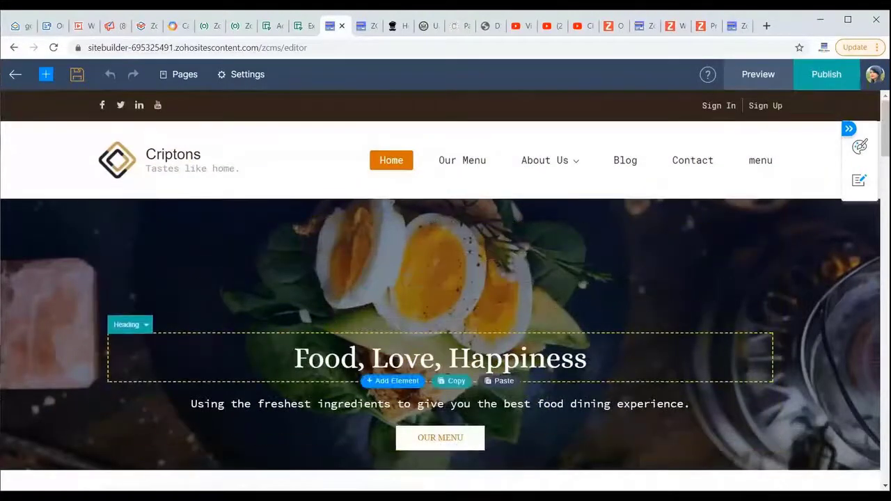